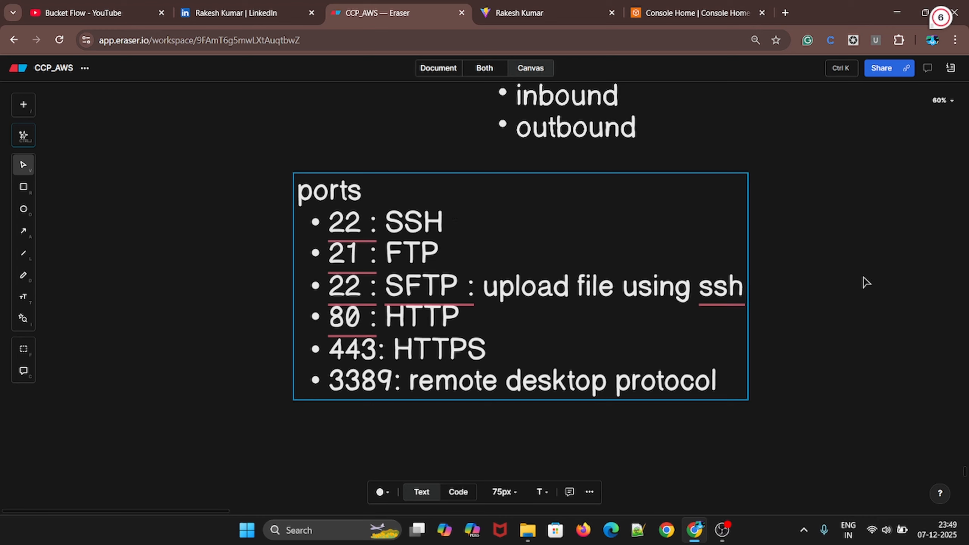
# Review the ports list and the security group diagram with its port, IP range, inbound and outbound notes
pyautogui.click(761, 251)
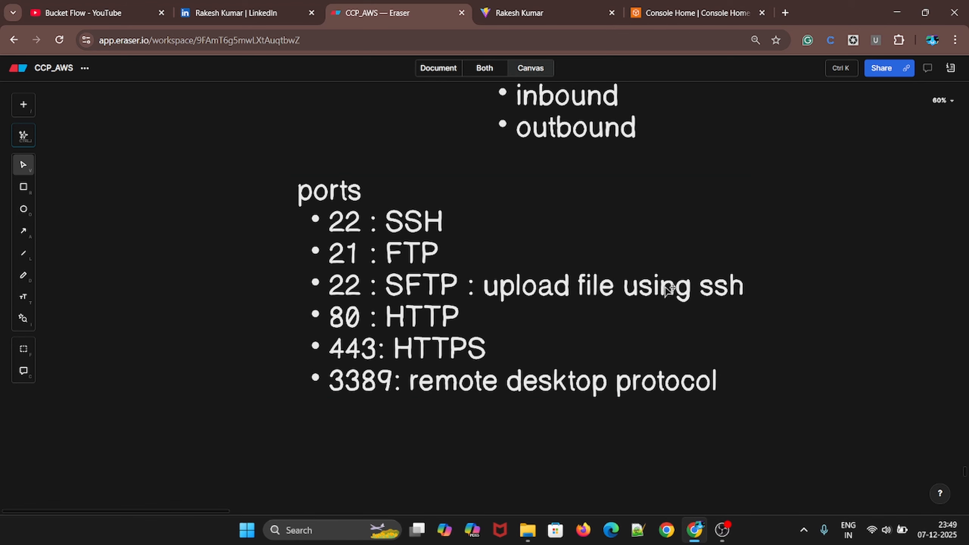
pyautogui.scroll(3, 698, 334)
pyautogui.scroll(5, 607, 322)
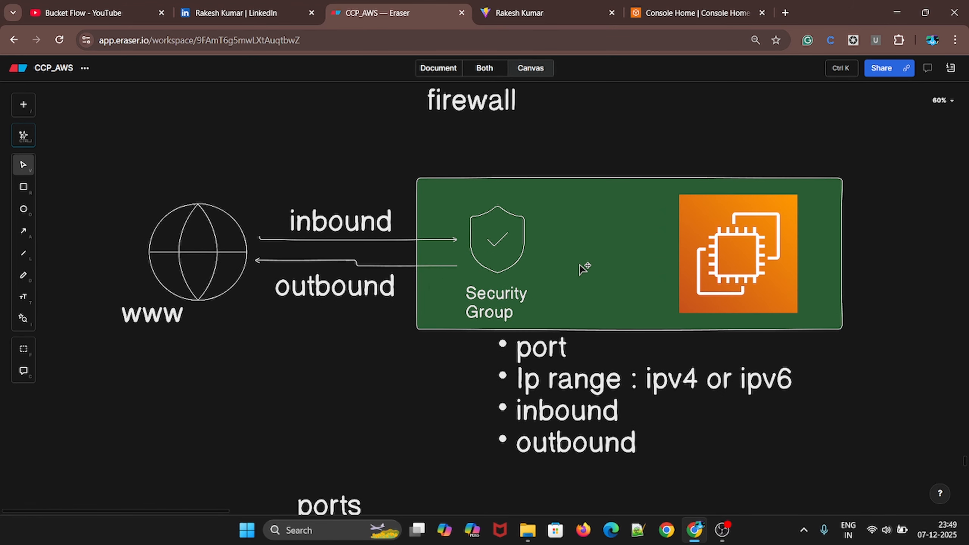
pyautogui.scroll(-2, 583, 267)
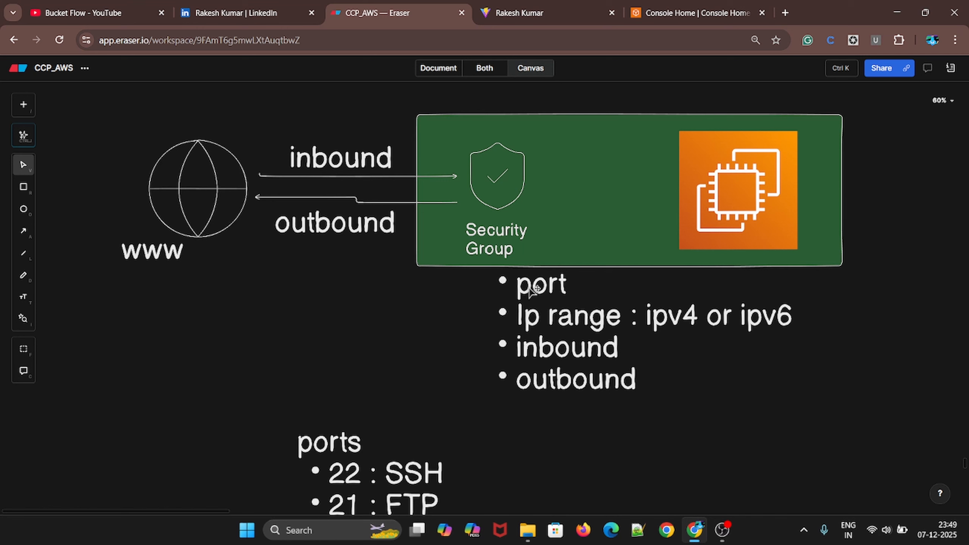
pyautogui.click(559, 323)
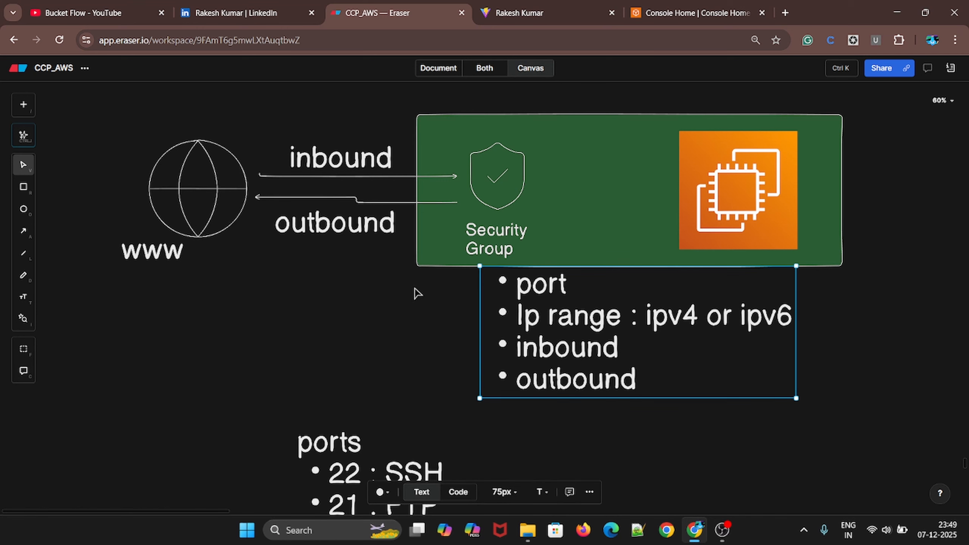
pyautogui.scroll(3, 416, 199)
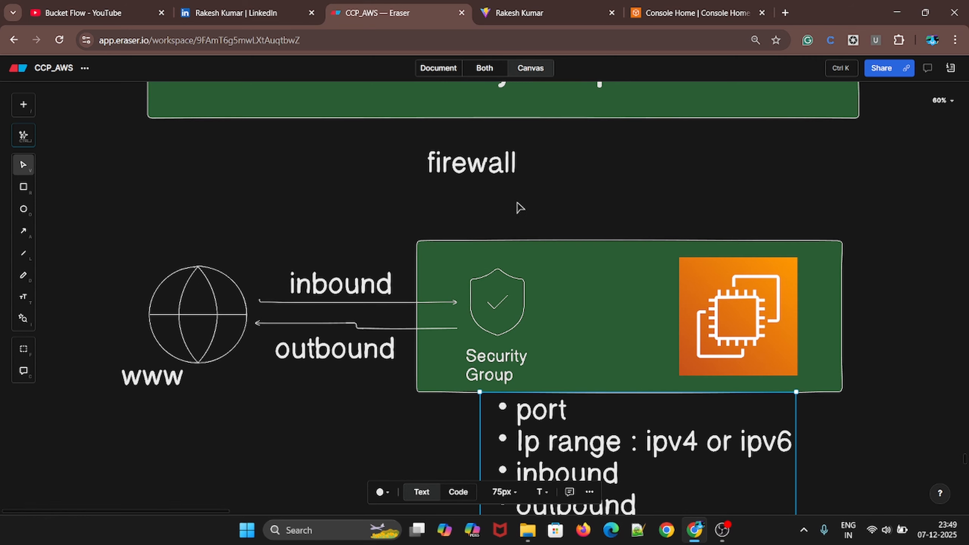
# Insert an enlarged AWS EC2 icon in the empty area below the ports list and place a copy to its right
pyautogui.scroll(-10, 517, 207)
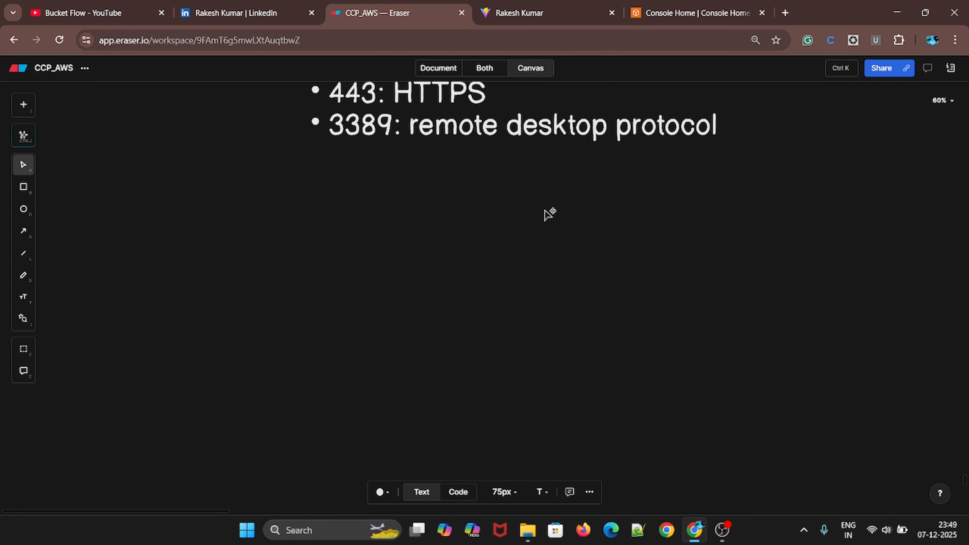
pyautogui.press('/')
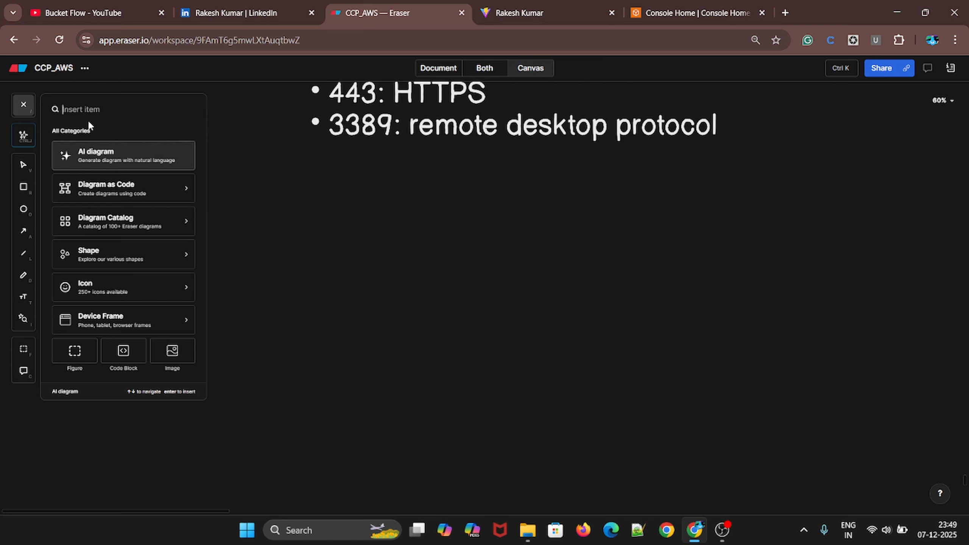
pyautogui.write('ec3')
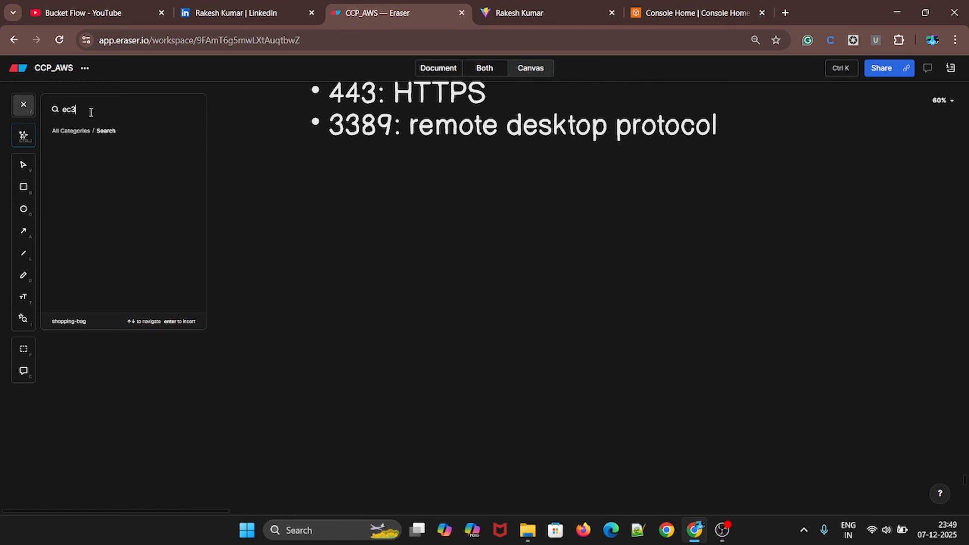
pyautogui.press('BackSpace')
pyautogui.write('2')
pyautogui.click(65, 170)
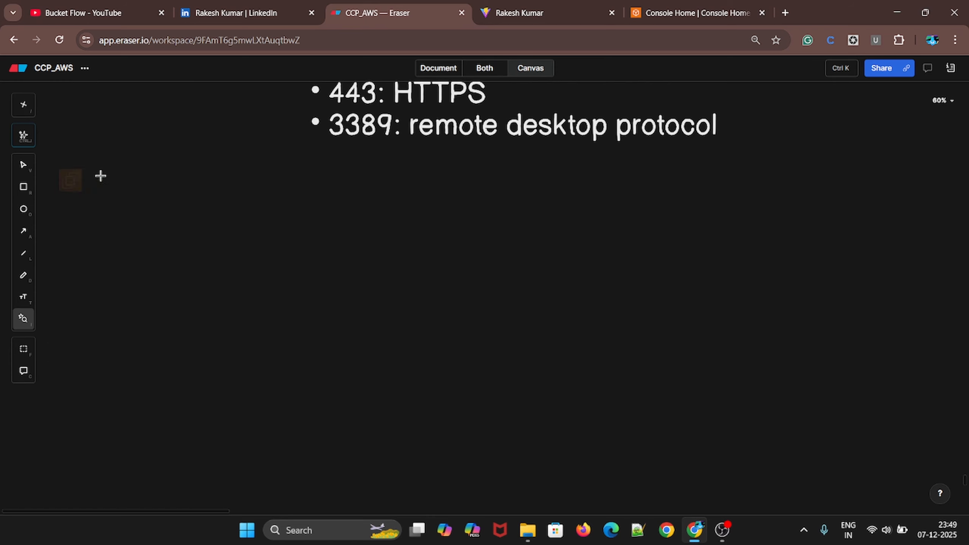
pyautogui.click(222, 237)
pyautogui.moveTo(247, 262); pyautogui.dragTo(352, 367)
pyautogui.moveTo(303, 309); pyautogui.dragTo(742, 294)
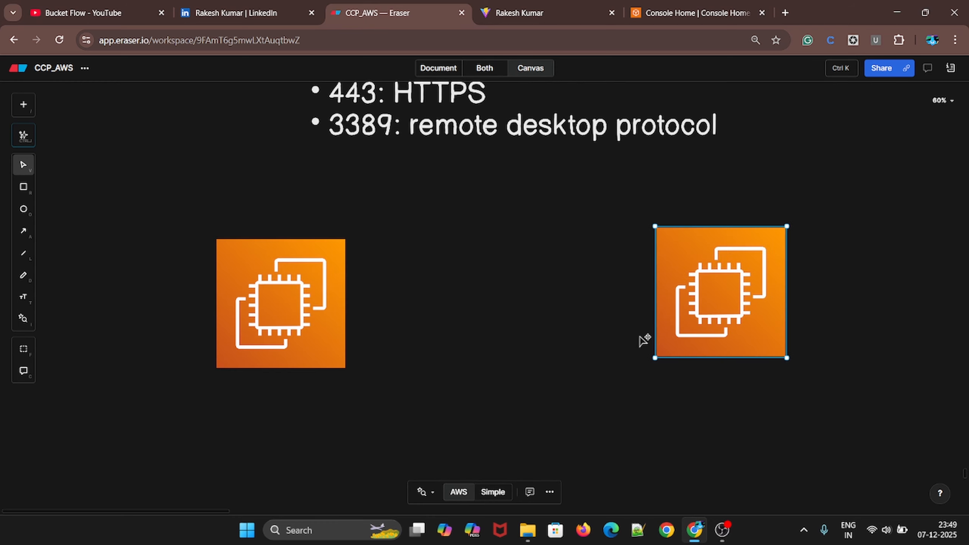
# Add the text label "server" centred beneath the right EC2 icon
pyautogui.click(407, 446)
pyautogui.press('t')
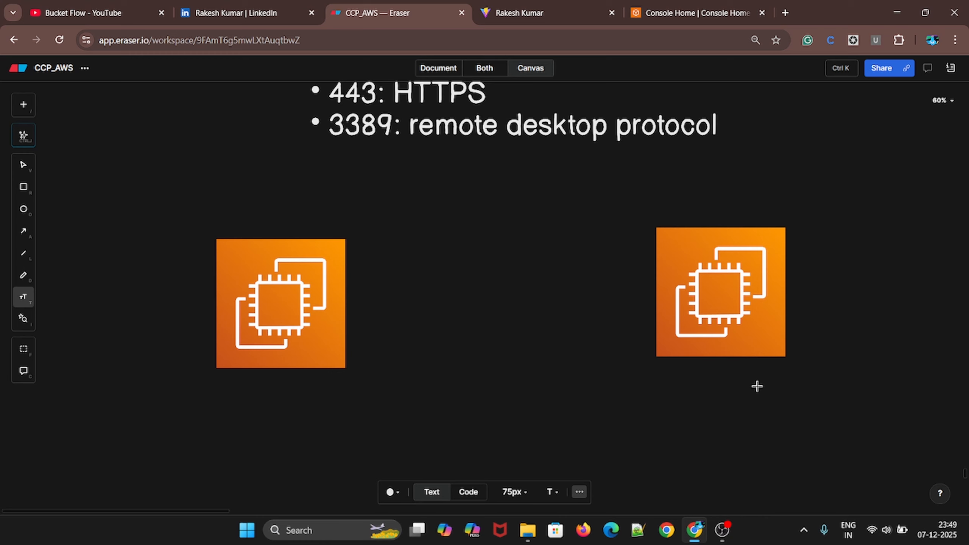
pyautogui.click(680, 379)
pyautogui.write('server')
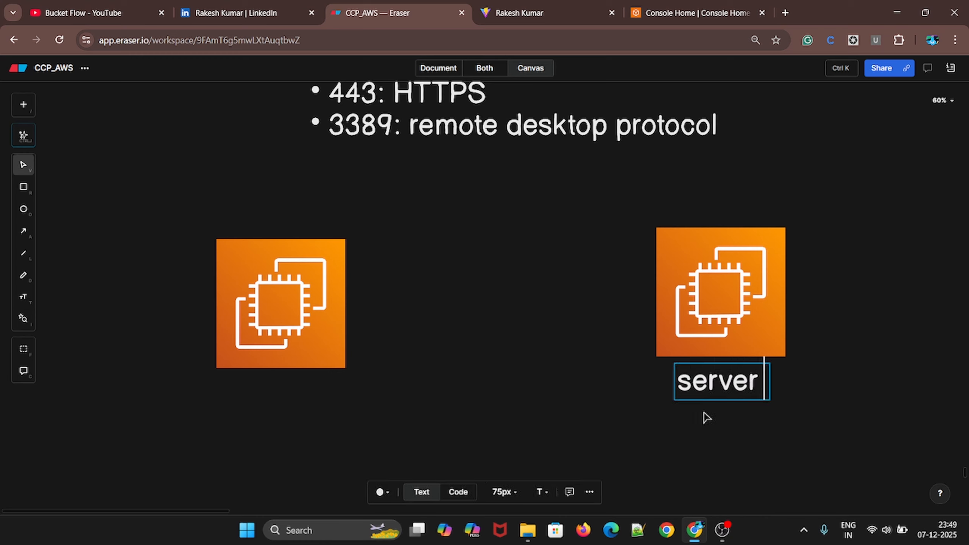
pyautogui.press('BackSpace')
pyautogui.click(658, 409)
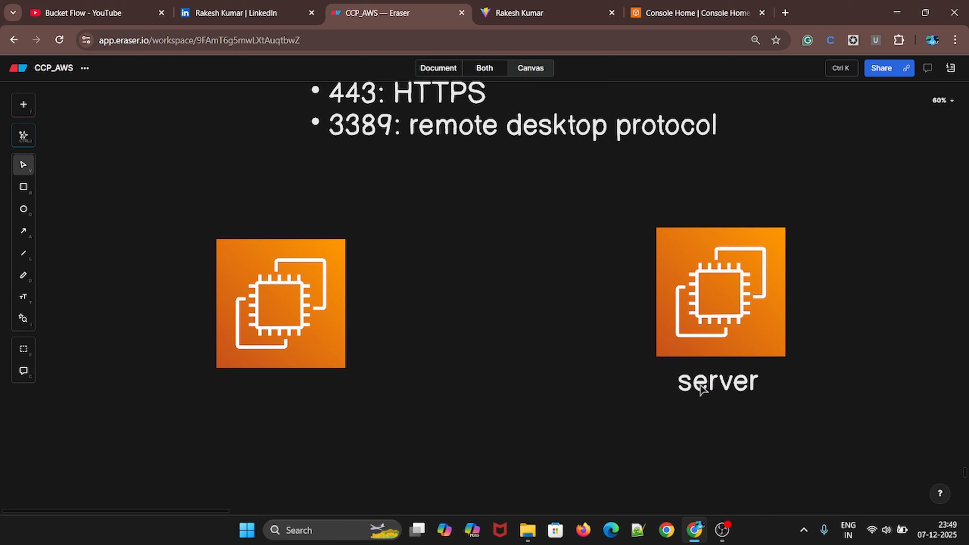
pyautogui.click(728, 381)
# Add the text label "client" centred beneath the left EC2 icon
pyautogui.press('t')
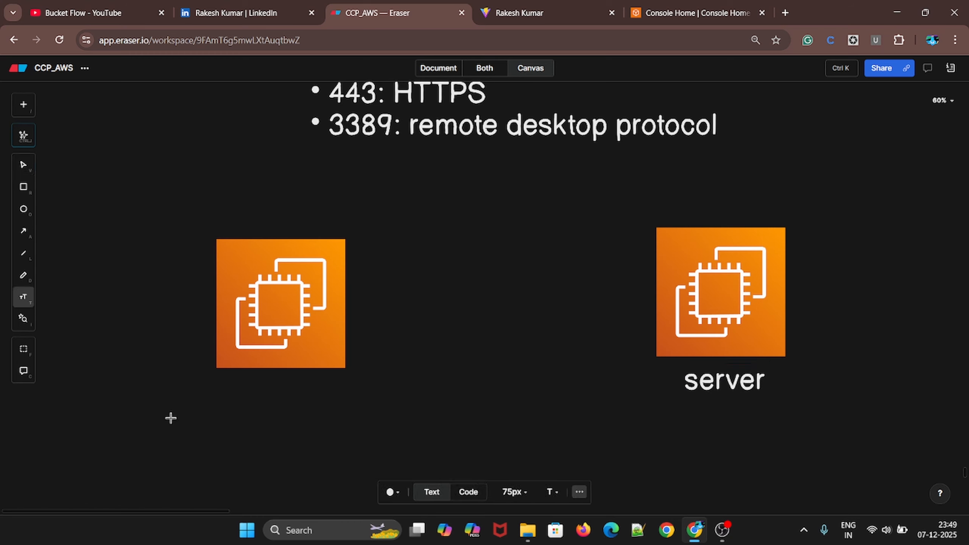
pyautogui.click(231, 395)
pyautogui.write('client')
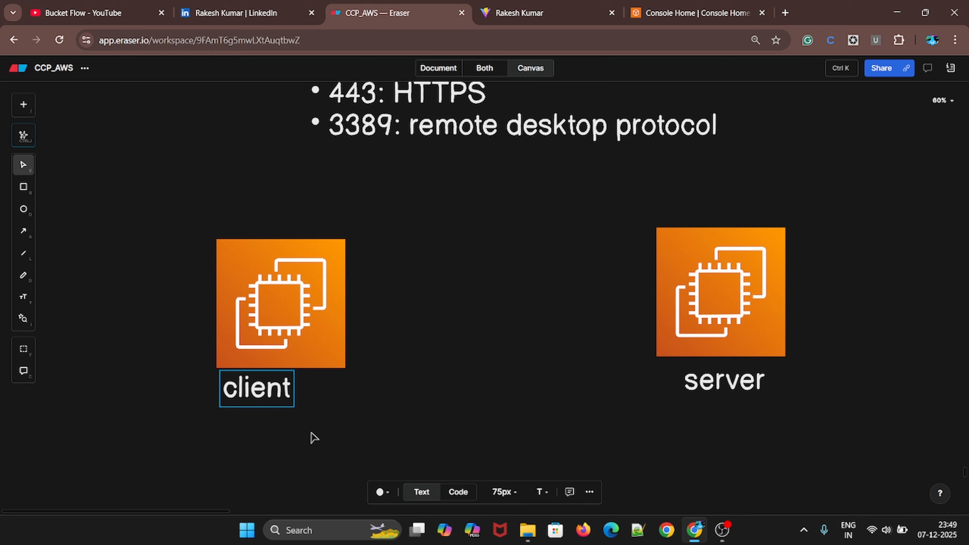
pyautogui.click(268, 417)
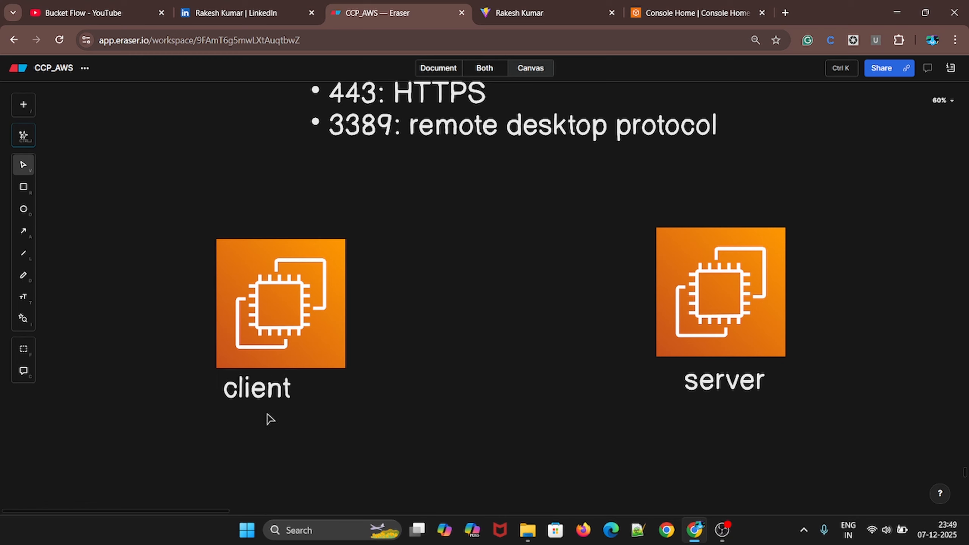
pyautogui.moveTo(268, 404); pyautogui.dragTo(279, 411)
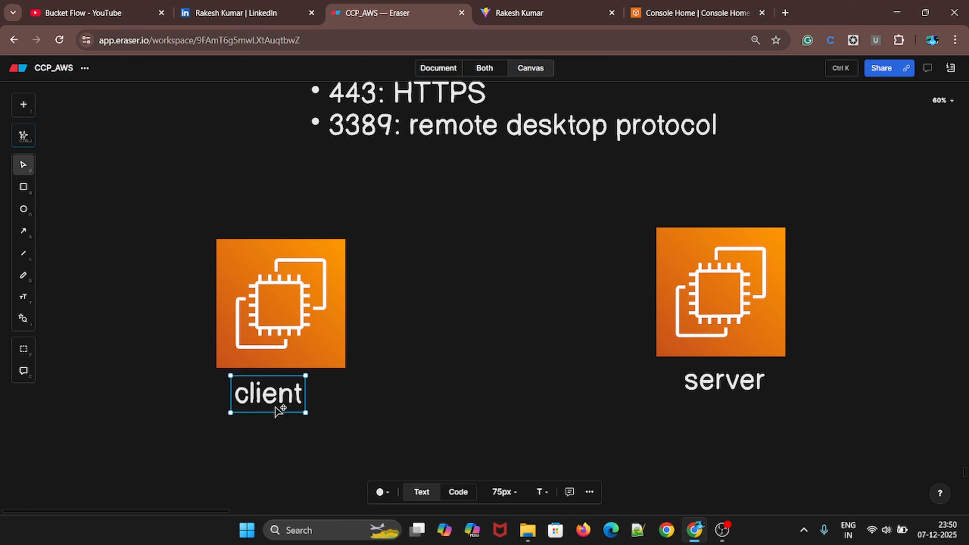
pyautogui.click(422, 370)
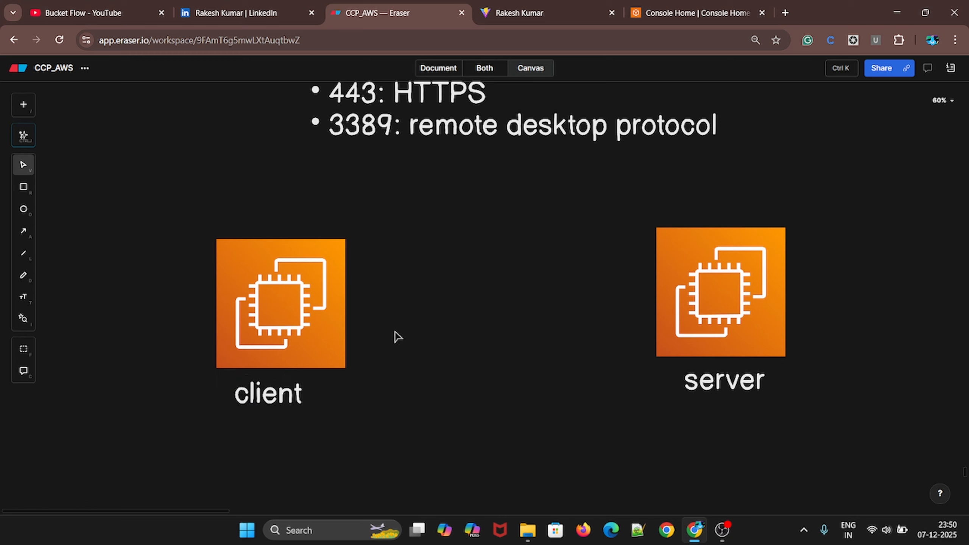
# Draw an arrow from the client icon to the server icon and a straightened return arrow below it
pyautogui.press('a')
pyautogui.moveTo(346, 271)
pyautogui.mouseDown()
pyautogui.moveTo(687, 270)
pyautogui.moveTo(654, 269)
pyautogui.mouseUp()
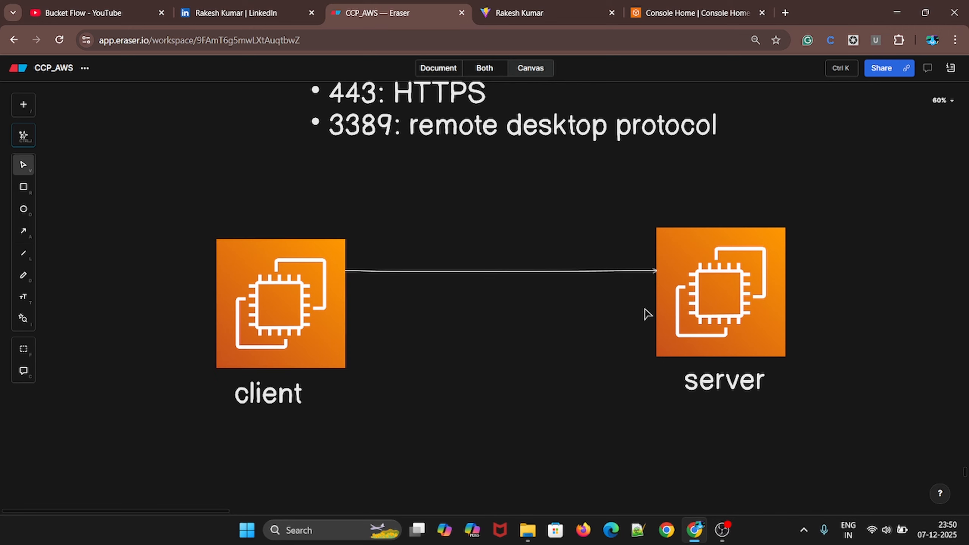
pyautogui.press('a')
pyautogui.moveTo(653, 307); pyautogui.dragTo(346, 305)
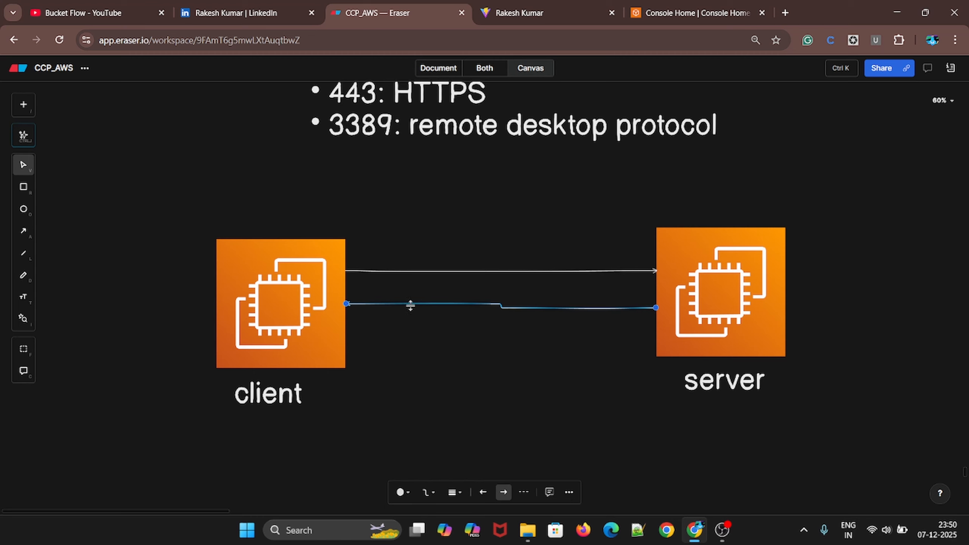
pyautogui.moveTo(419, 307); pyautogui.dragTo(420, 310)
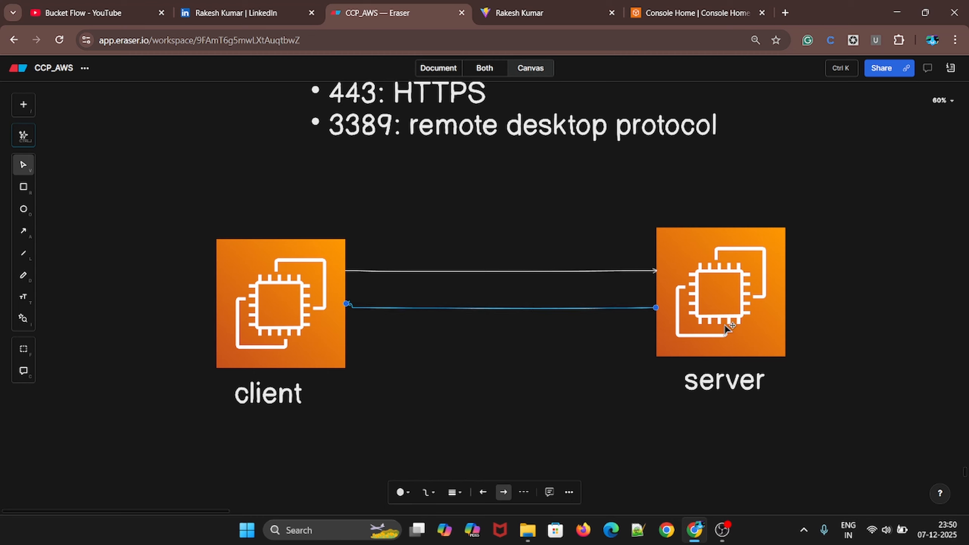
# Change the "client" label to "private ec2" and re-centre it under its icon
pyautogui.doubleClick(268, 393)
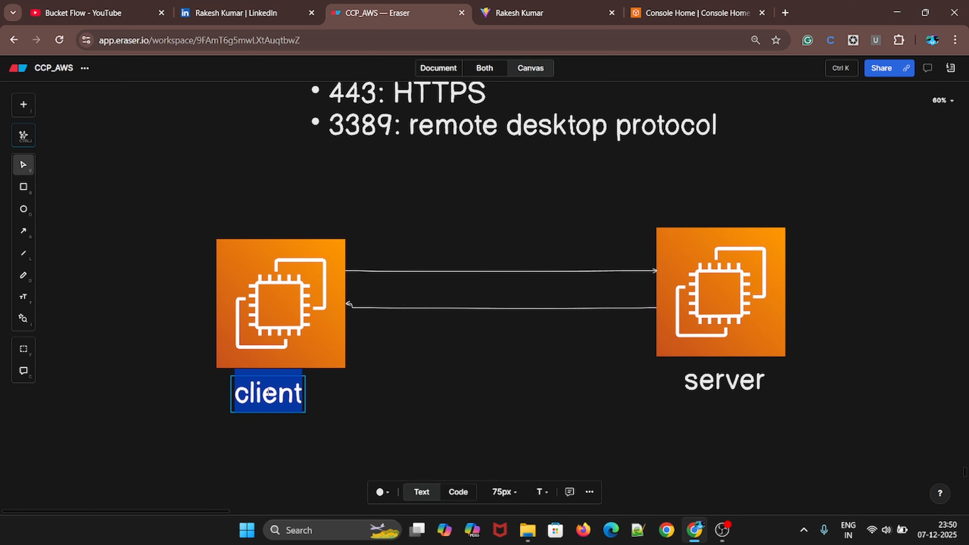
pyautogui.press('BackSpace')
pyautogui.write('pr')
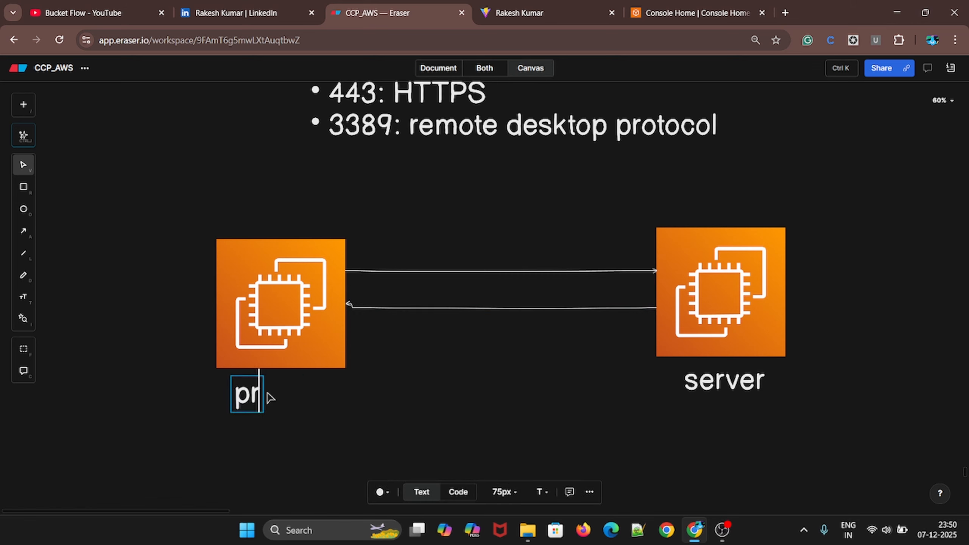
pyautogui.write('ivate ')
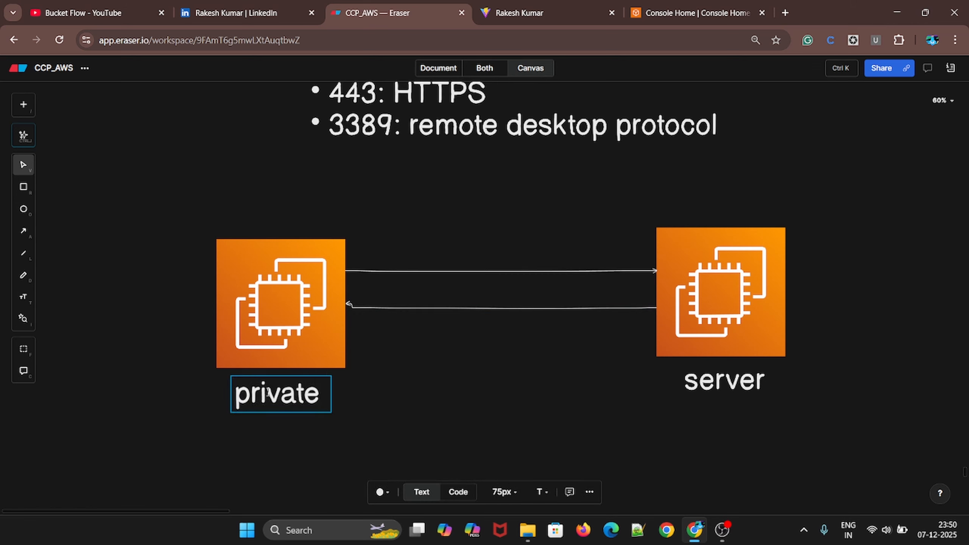
pyautogui.write('ec2')
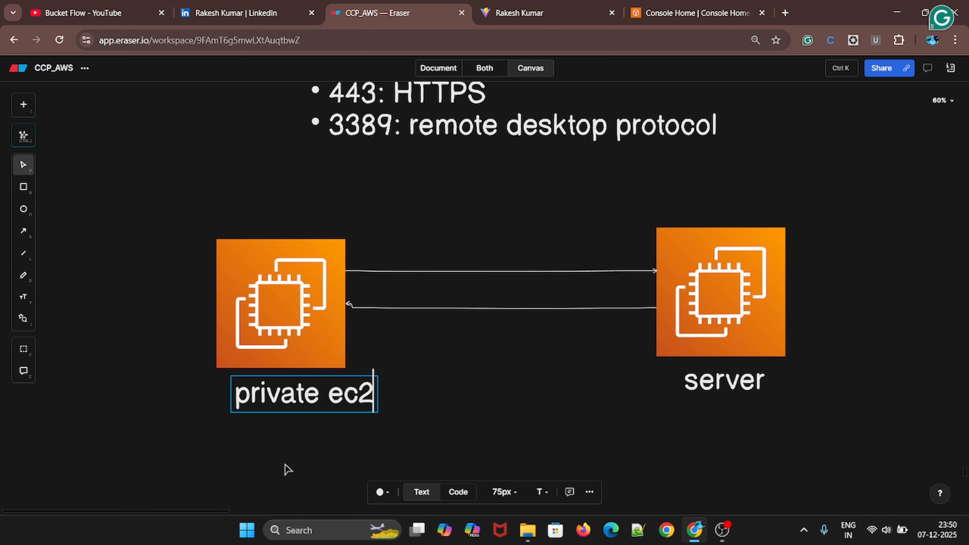
pyautogui.click(286, 469)
pyautogui.click(283, 404)
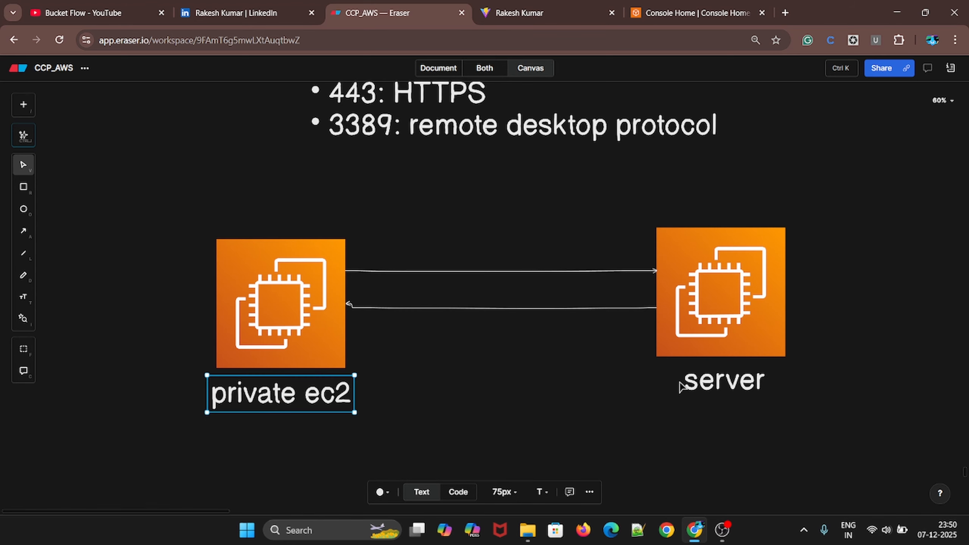
# Copy the globe icon from the security group diagram to below the private ec2 icon and label it "www"
pyautogui.scroll(-3, 727, 403)
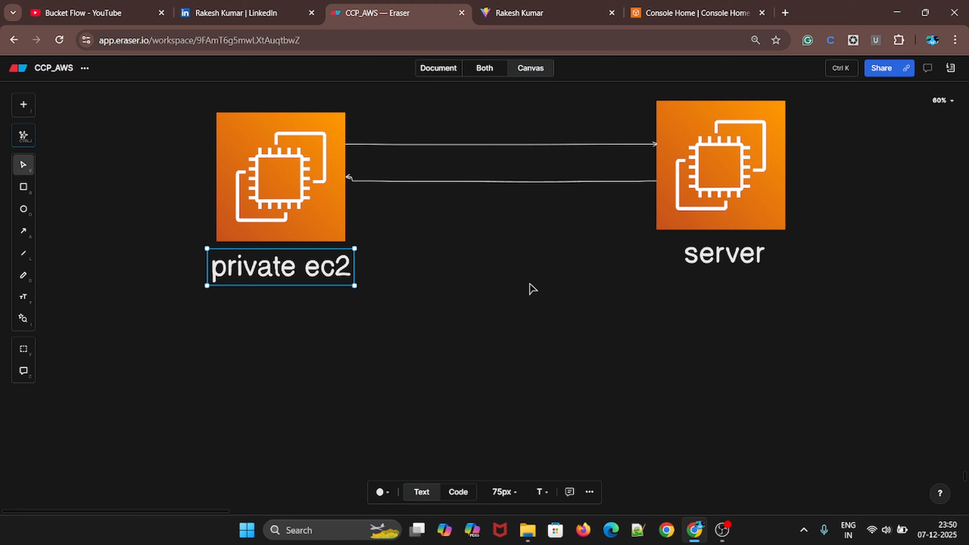
pyautogui.scroll(18, 355, 247)
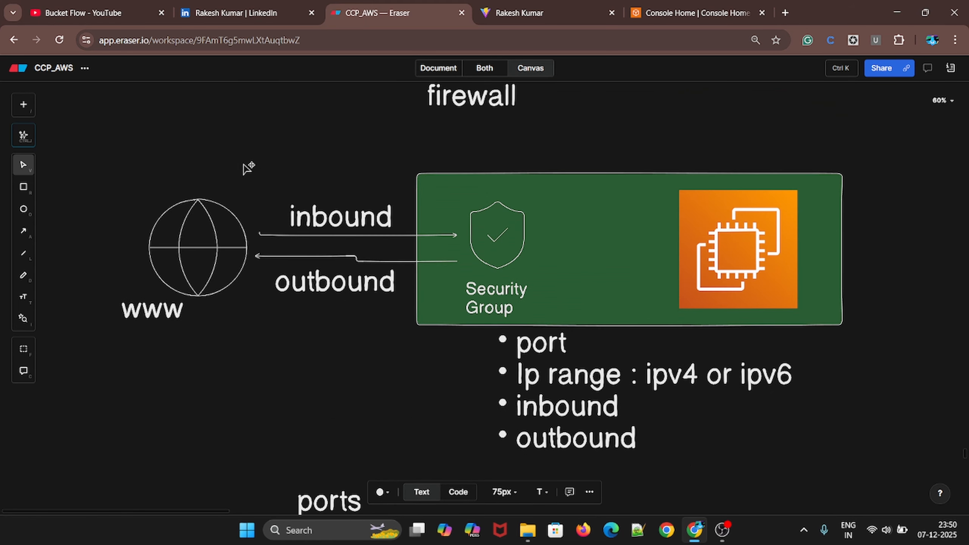
pyautogui.click(195, 238)
pyautogui.moveTo(192, 235); pyautogui.dragTo(219, 419)
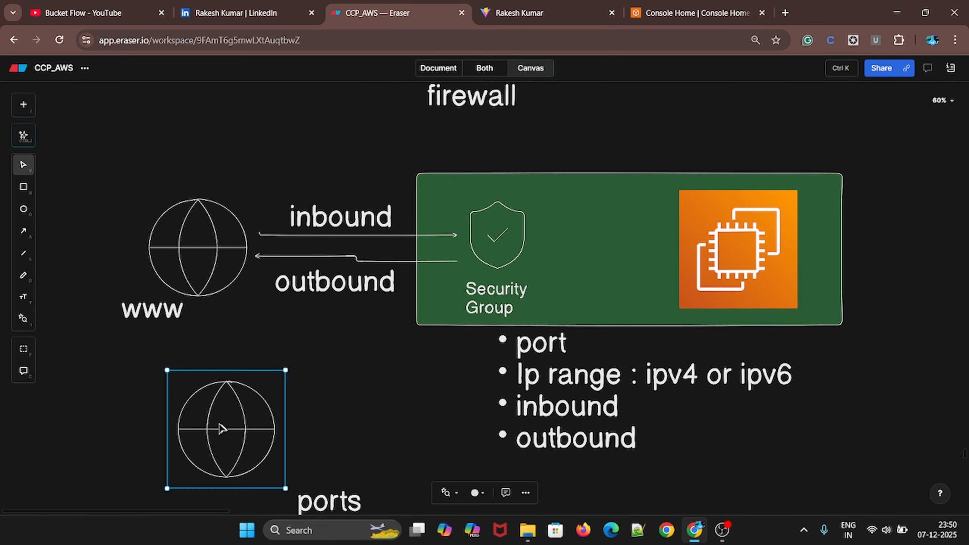
pyautogui.scroll(-6, 465, 376)
pyautogui.moveTo(224, 177); pyautogui.dragTo(226, 360)
pyautogui.scroll(-5, 287, 349)
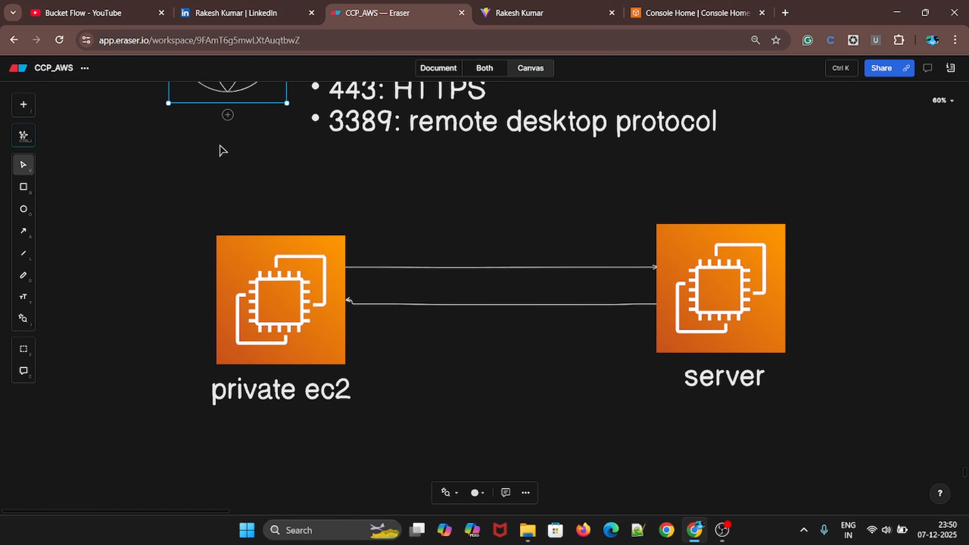
pyautogui.scroll(1, 219, 146)
pyautogui.moveTo(218, 127); pyautogui.dragTo(363, 474)
pyautogui.scroll(-4, 363, 474)
pyautogui.moveTo(377, 252); pyautogui.dragTo(296, 389)
pyautogui.scroll(-1, 361, 395)
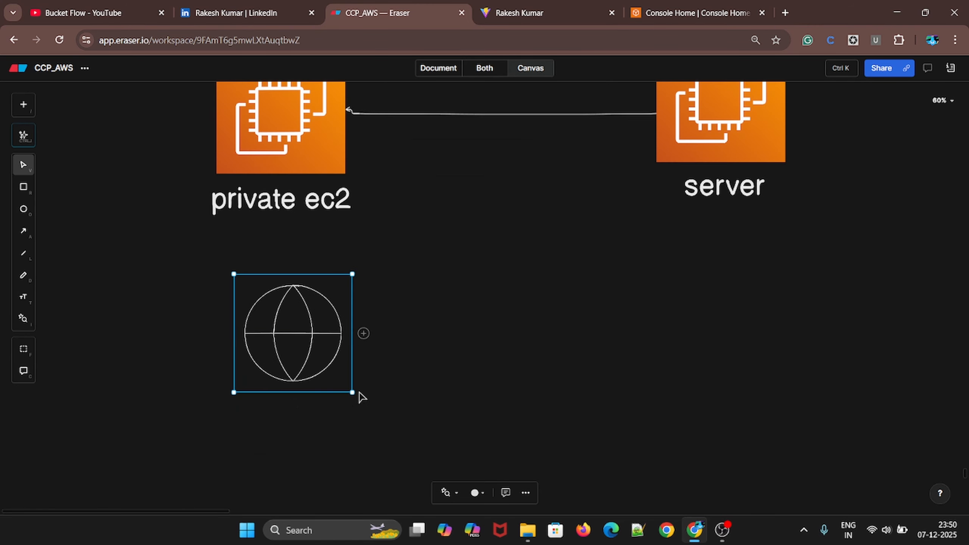
pyautogui.write('www')
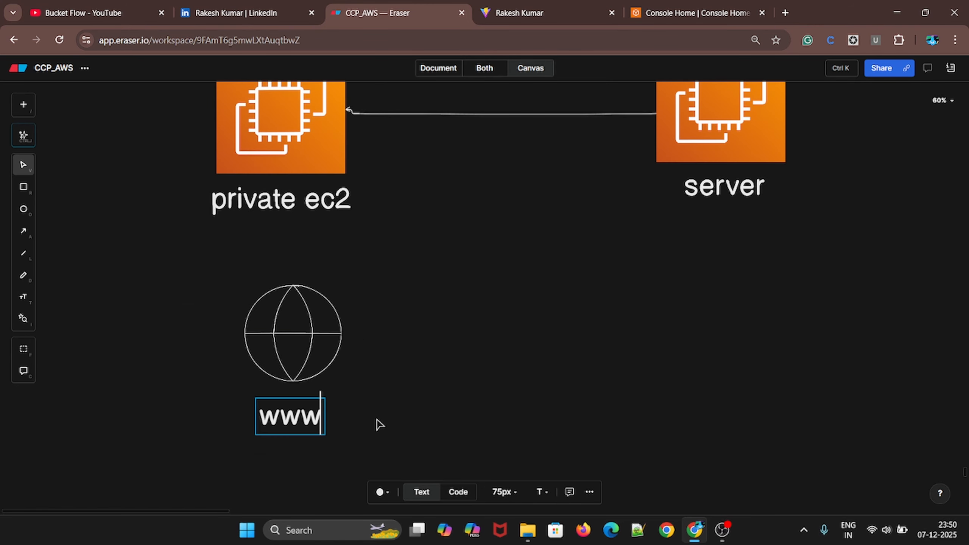
pyautogui.click(378, 422)
# Draw an elbow arrow from the www globe to the lower-left corner of the server icon
pyautogui.press('a')
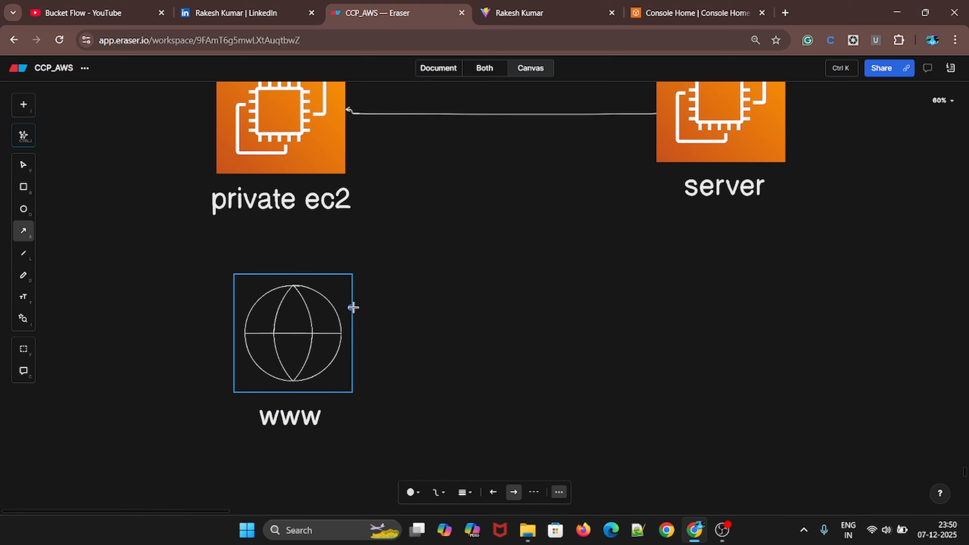
pyautogui.moveTo(351, 308); pyautogui.dragTo(660, 162)
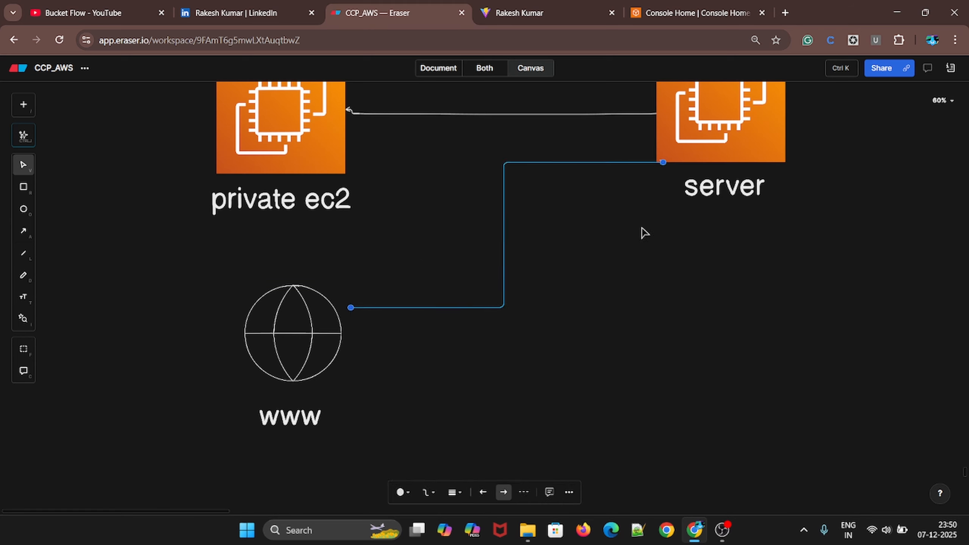
pyautogui.click(643, 264)
pyautogui.scroll(3, 610, 336)
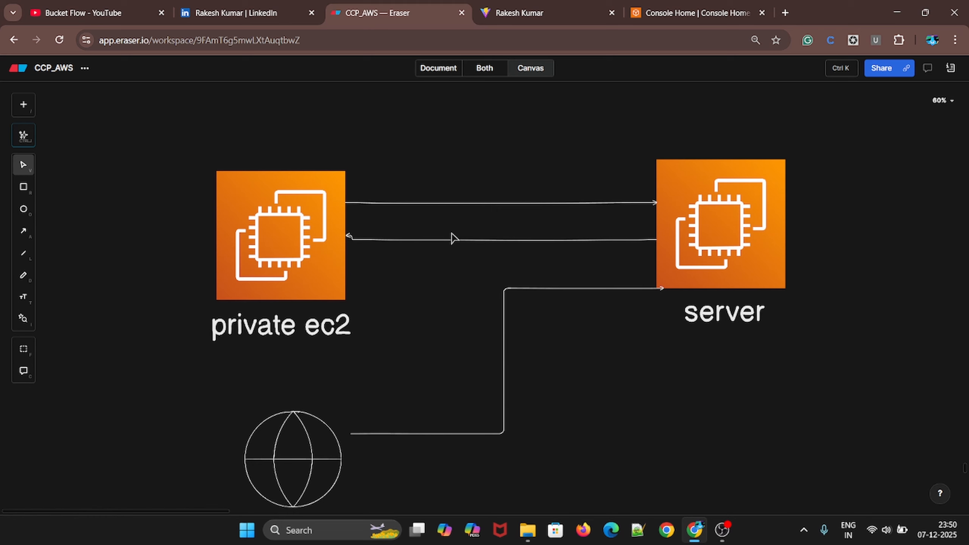
# Add a large text "x" over the vertical part of the arrow from the www globe to the server
pyautogui.scroll(-2, 454, 239)
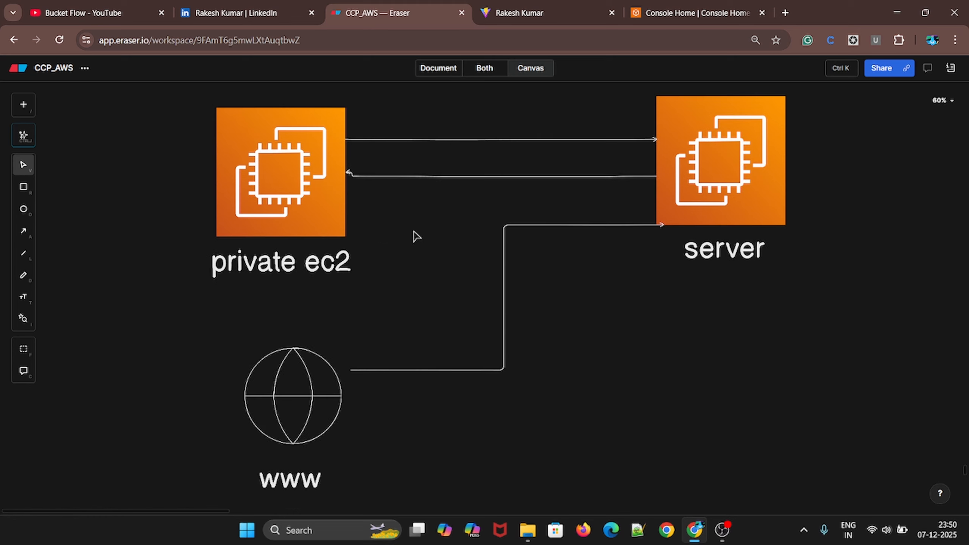
pyautogui.scroll(2, 458, 233)
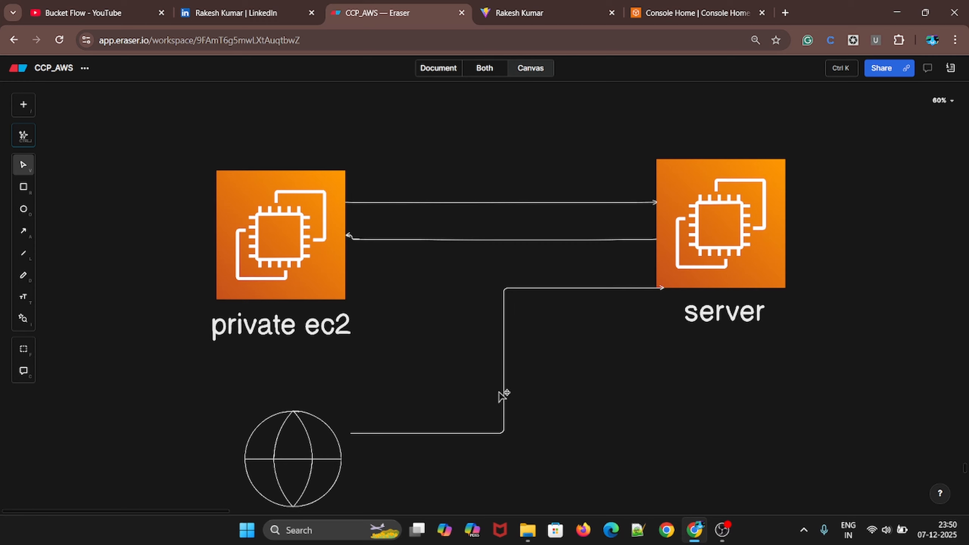
pyautogui.press('t')
pyautogui.click(544, 350)
pyautogui.write('x')
pyautogui.moveTo(539, 354)
pyautogui.mouseDown()
pyautogui.moveTo(500, 358)
pyautogui.moveTo(545, 408)
pyautogui.moveTo(524, 387)
pyautogui.moveTo(526, 356)
pyautogui.mouseUp()
pyautogui.click(620, 374)
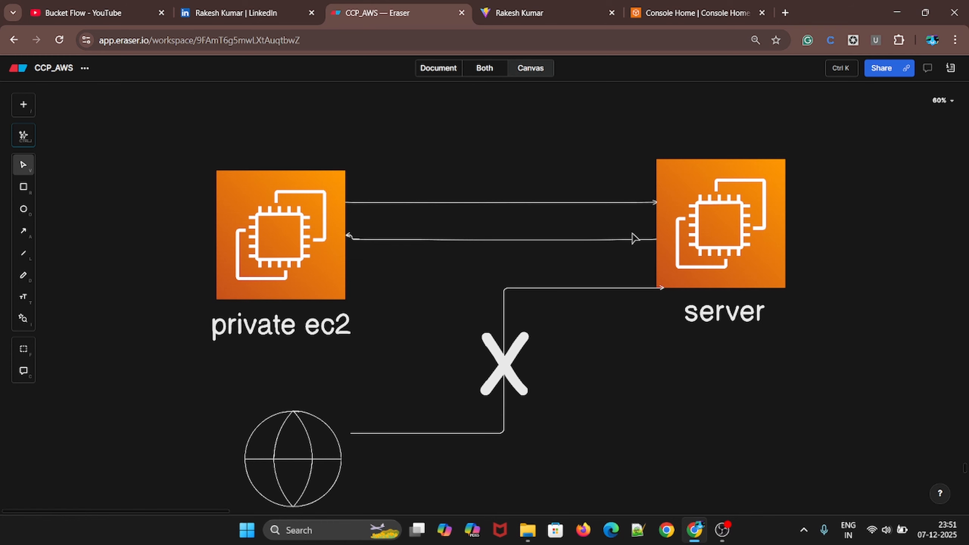
# Switch to the AWS console, start launching an EC2 instance and enter a name for the web server
pyautogui.click(673, 14)
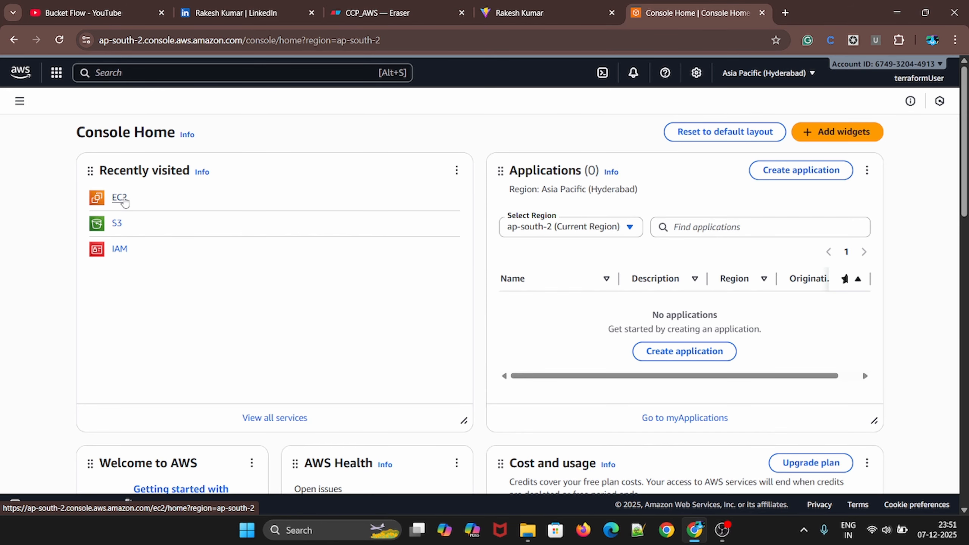
pyautogui.click(119, 198)
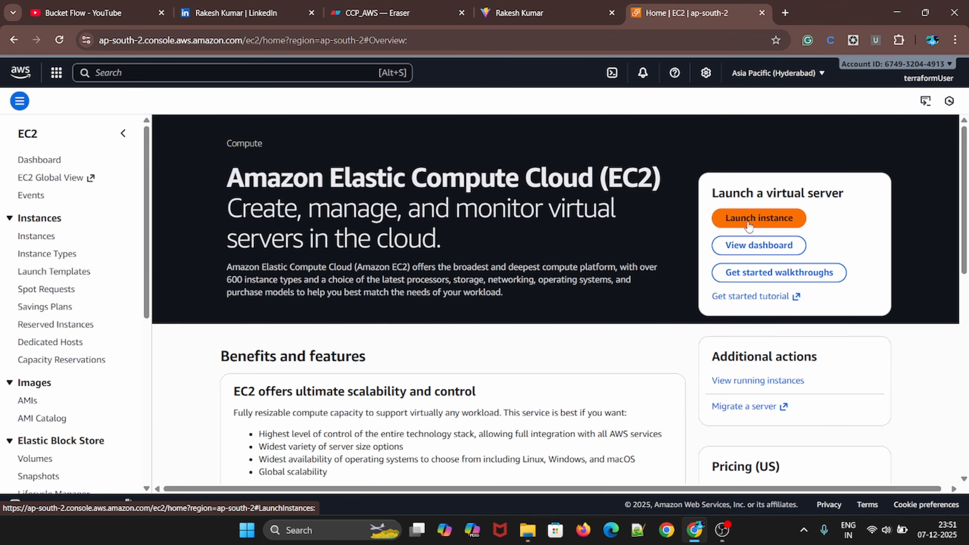
pyautogui.click(749, 226)
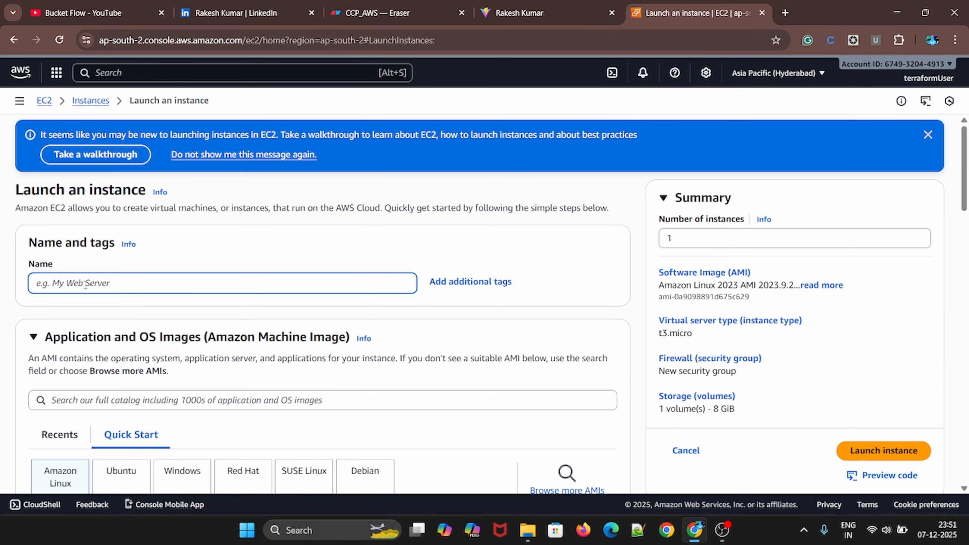
pyautogui.write('webserver')
# Create an RSA key pair named webserver-key in .pem format for the web server instance
pyautogui.scroll(-5, 152, 354)
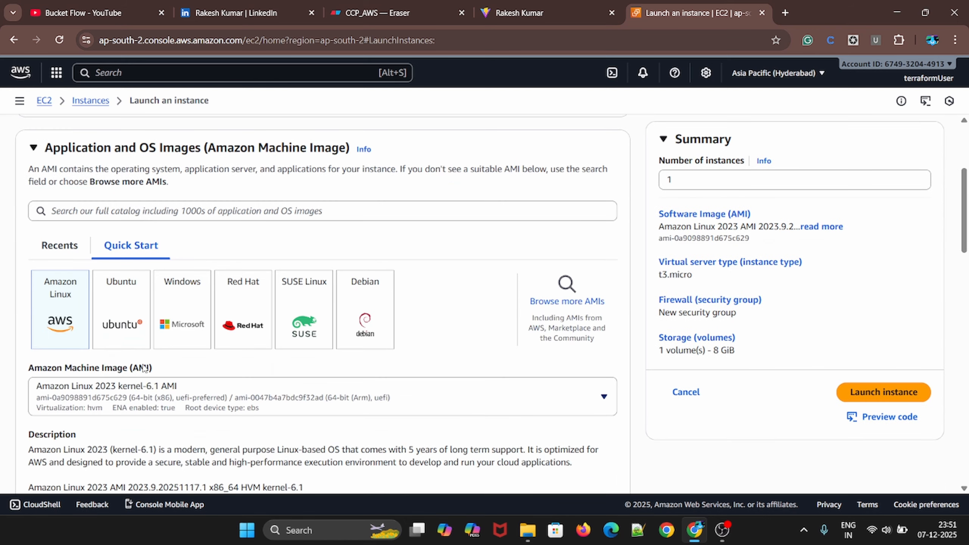
pyautogui.scroll(-5, 88, 338)
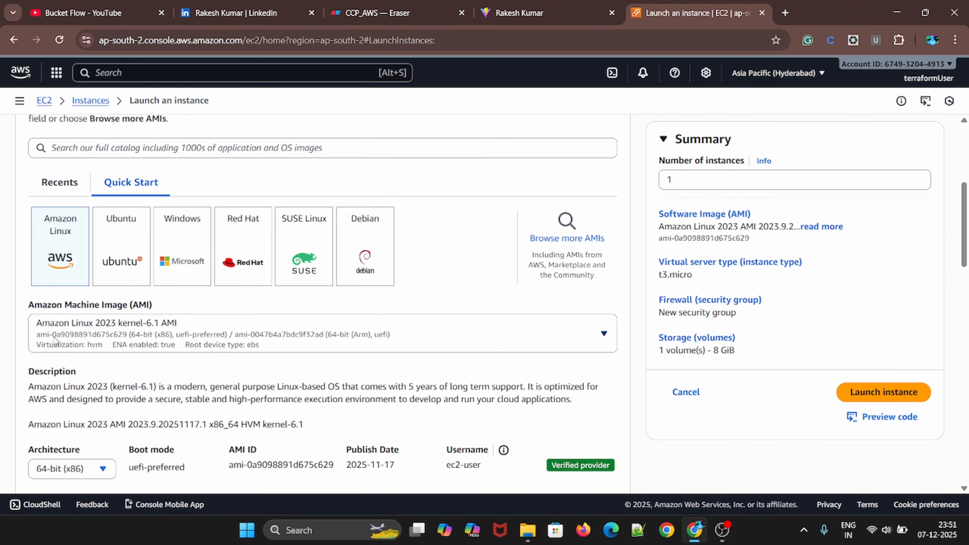
pyautogui.scroll(3, 33, 242)
pyautogui.scroll(-8, 101, 290)
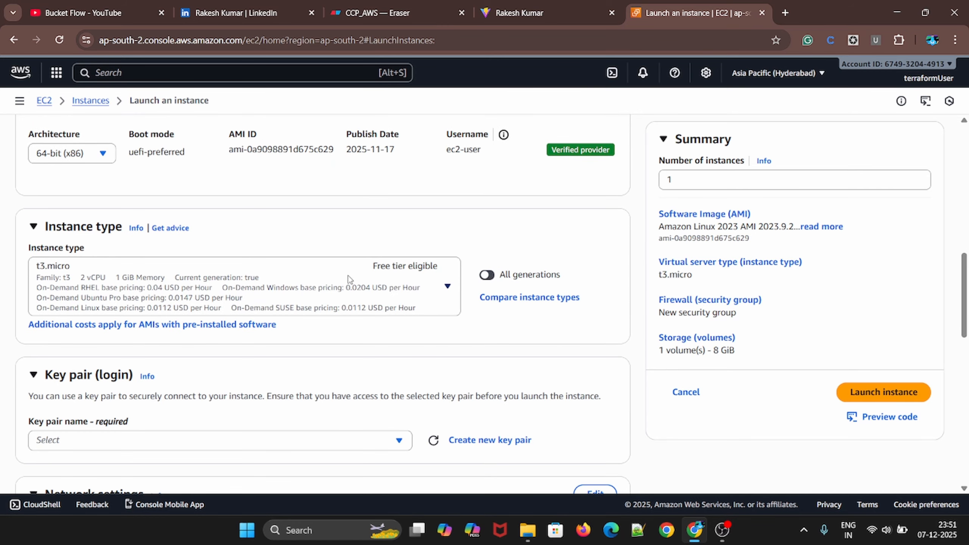
pyautogui.scroll(-5, 348, 278)
pyautogui.click(250, 251)
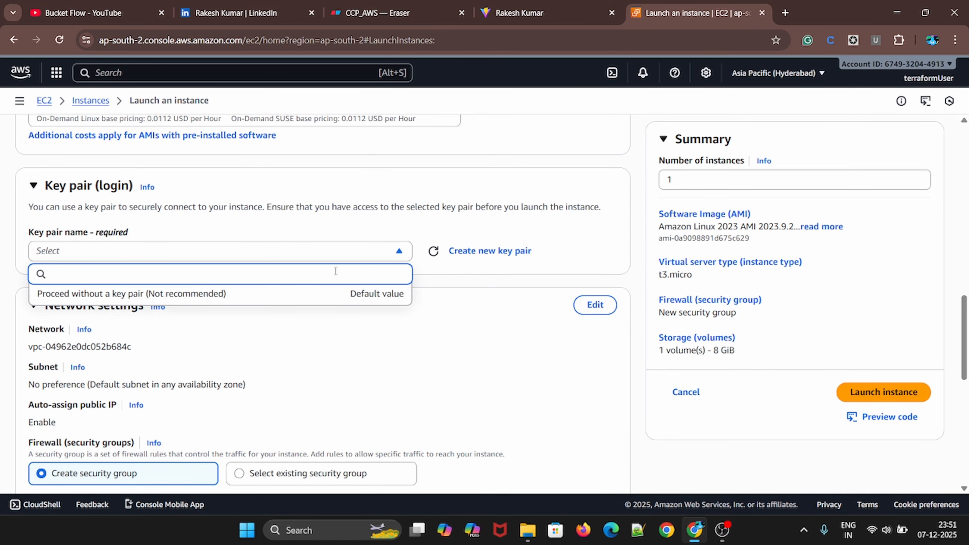
pyautogui.click(490, 251)
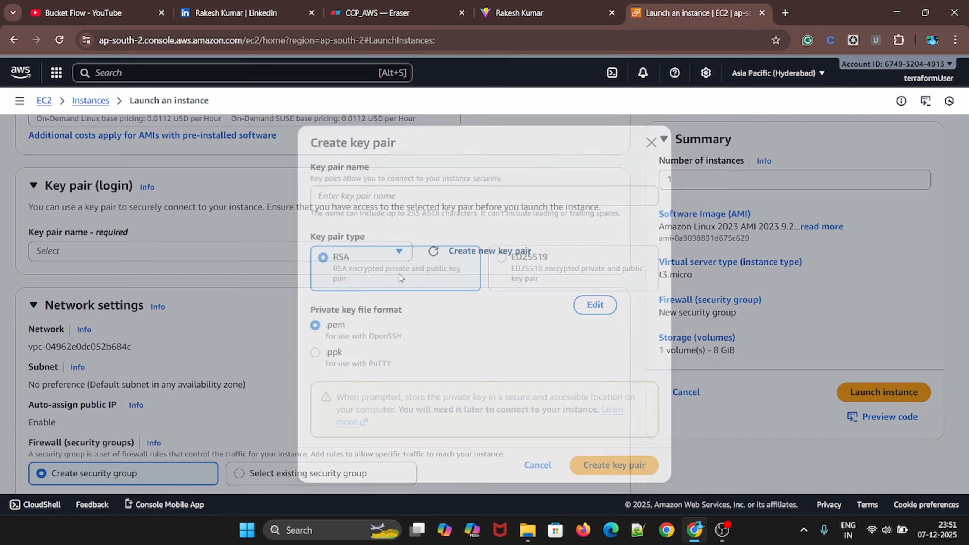
pyautogui.click(388, 199)
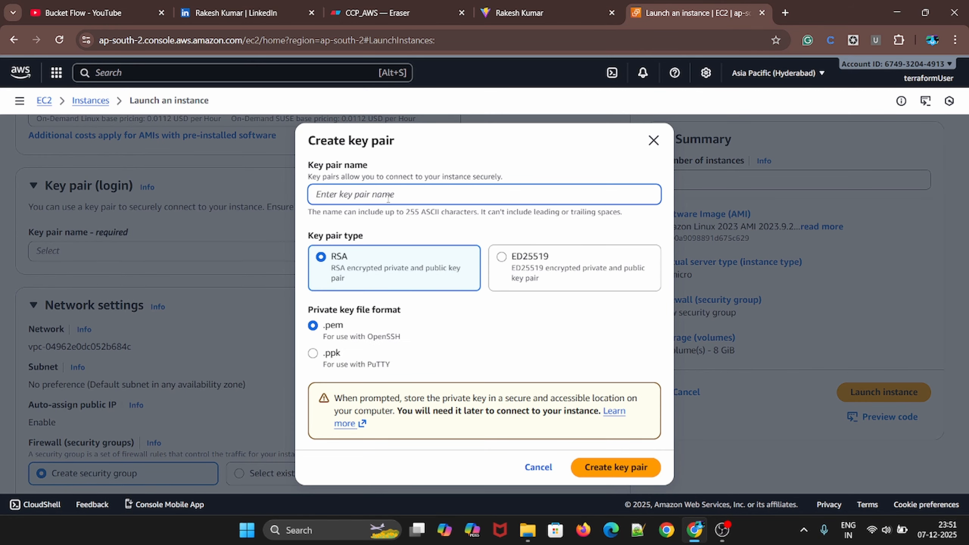
pyautogui.write('webserver-key')
pyautogui.click(595, 467)
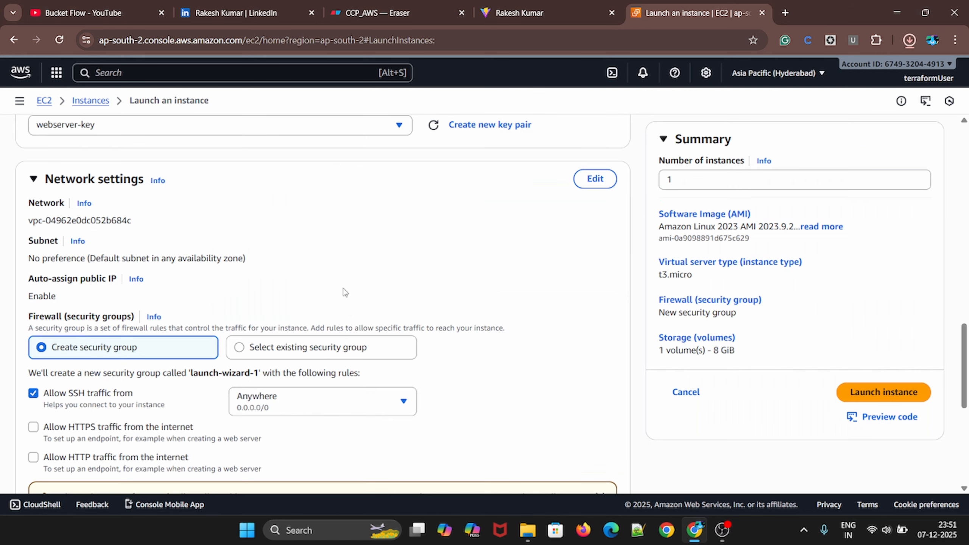
# Make the network settings editable and name the new security group webserver-sg
pyautogui.scroll(-3, 567, 216)
pyautogui.scroll(2, 302, 287)
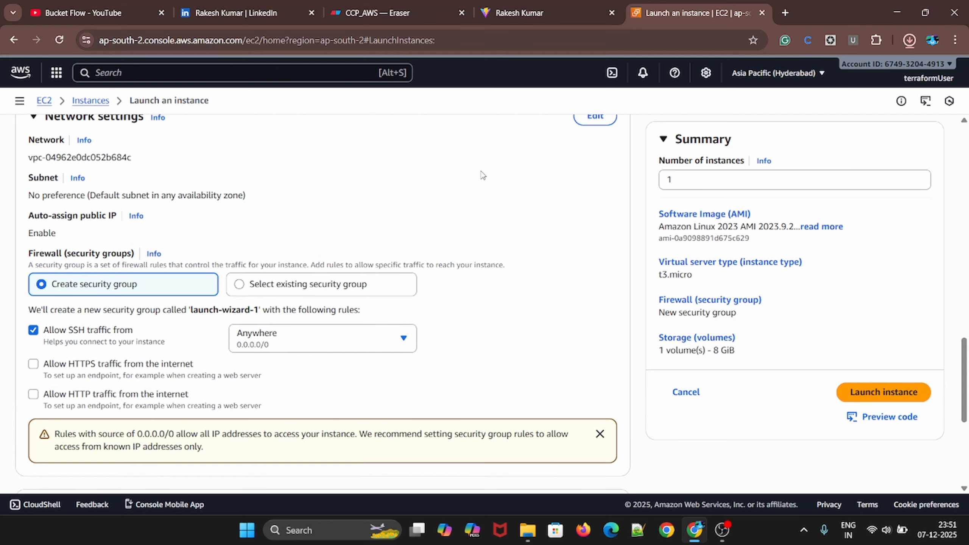
pyautogui.click(580, 125)
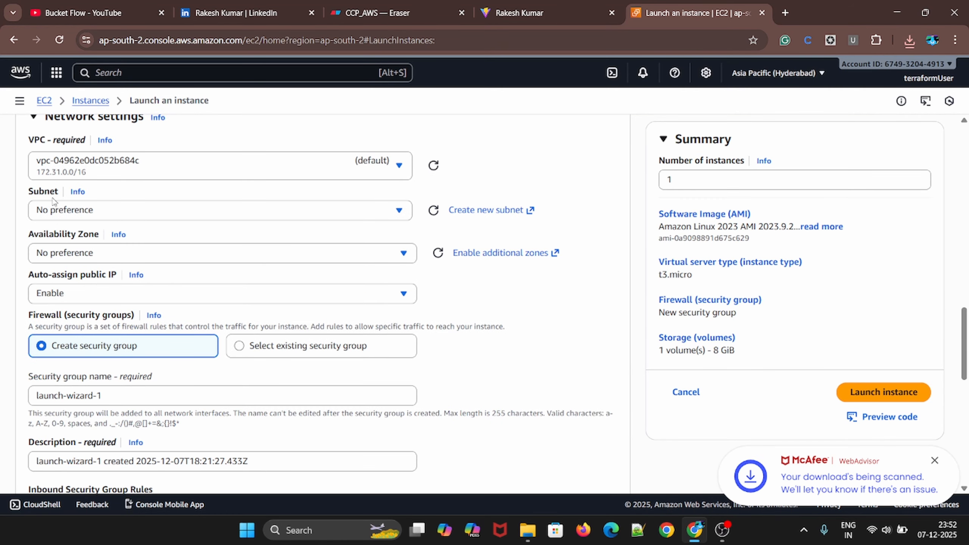
pyautogui.scroll(-3, 53, 201)
pyautogui.tripleClick(67, 266)
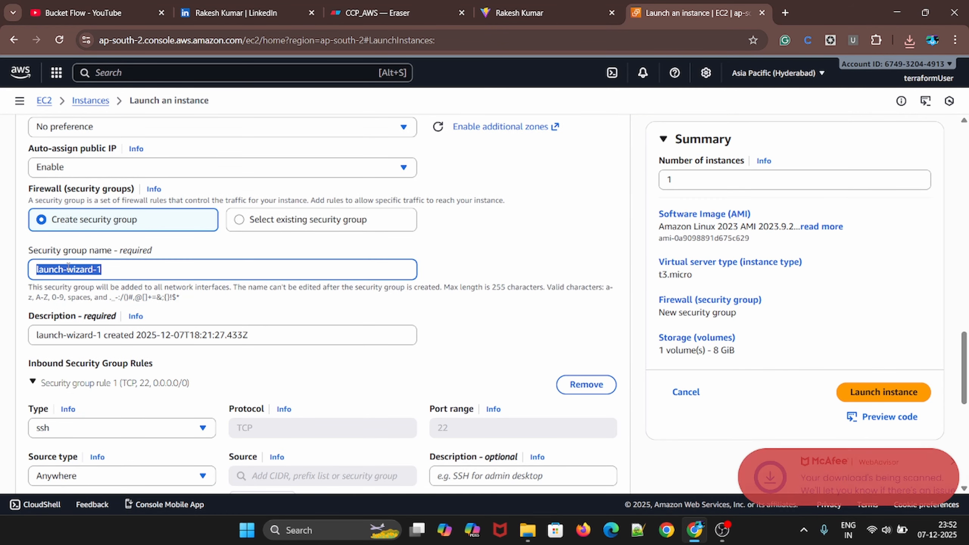
pyautogui.write('webserver-sg')
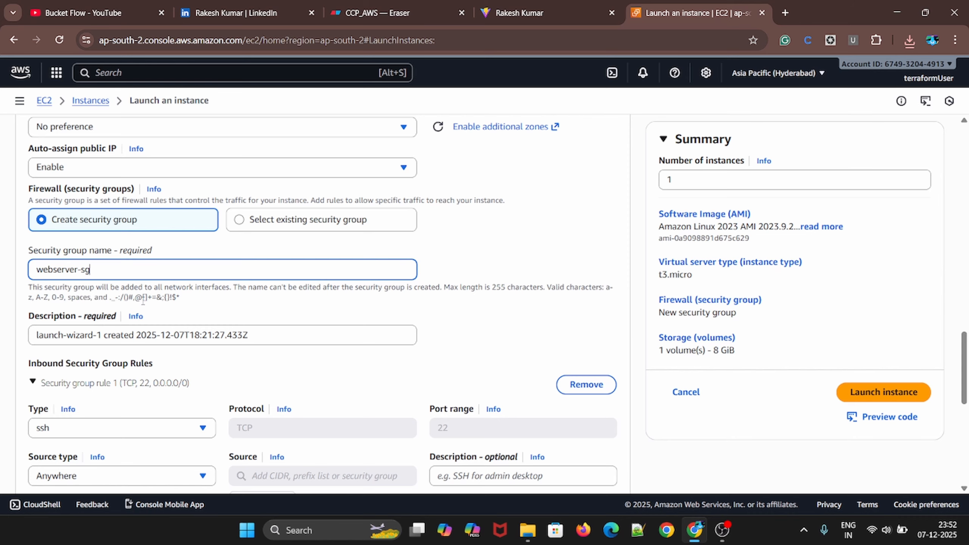
# Examine the web server's inbound SSH rule, compare it with the server diagram in Eraser and return to the AWS console
pyautogui.scroll(-2, 143, 301)
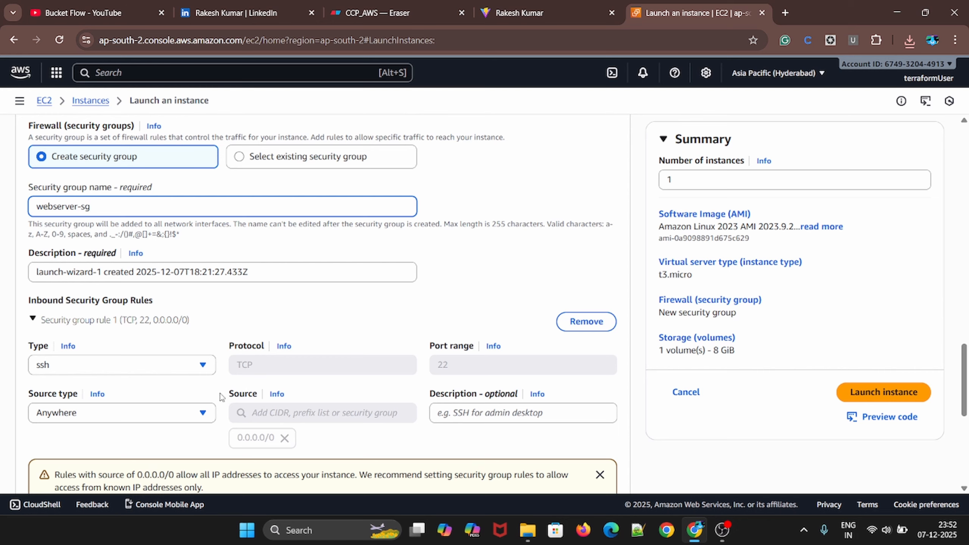
pyautogui.scroll(-4, 84, 377)
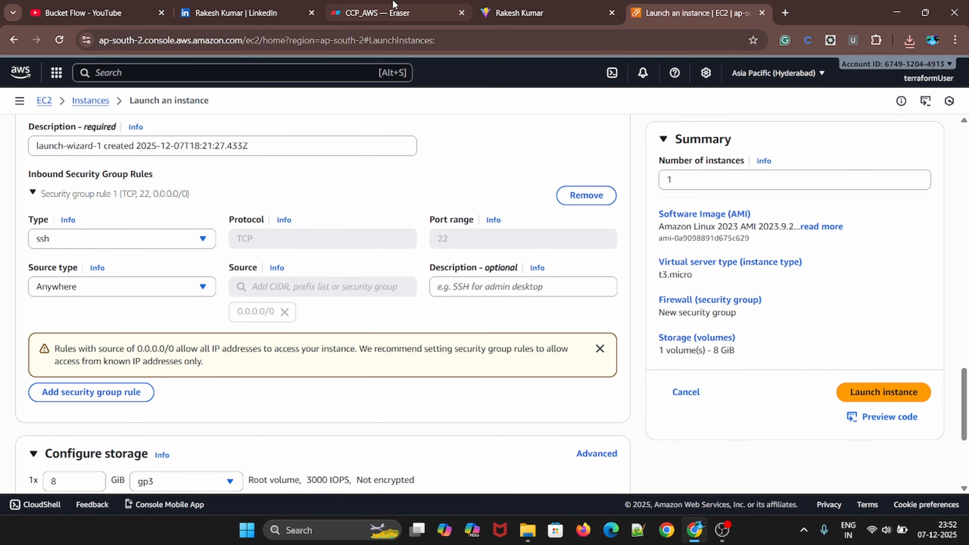
pyautogui.click(408, 13)
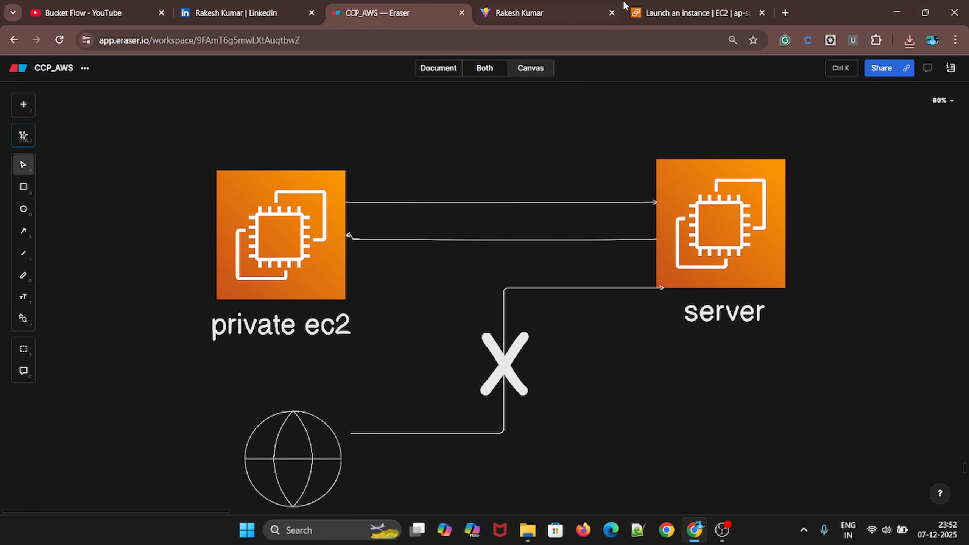
pyautogui.click(670, 12)
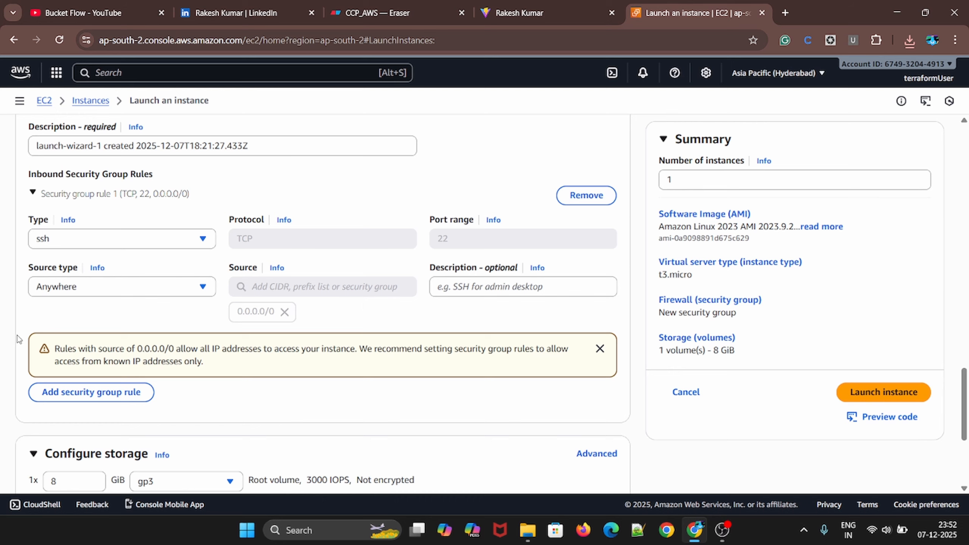
# In a duplicate of the instance launch page, name the instance client-server and choose the Ubuntu image
pyautogui.rightClick(708, 14)
pyautogui.click(753, 126)
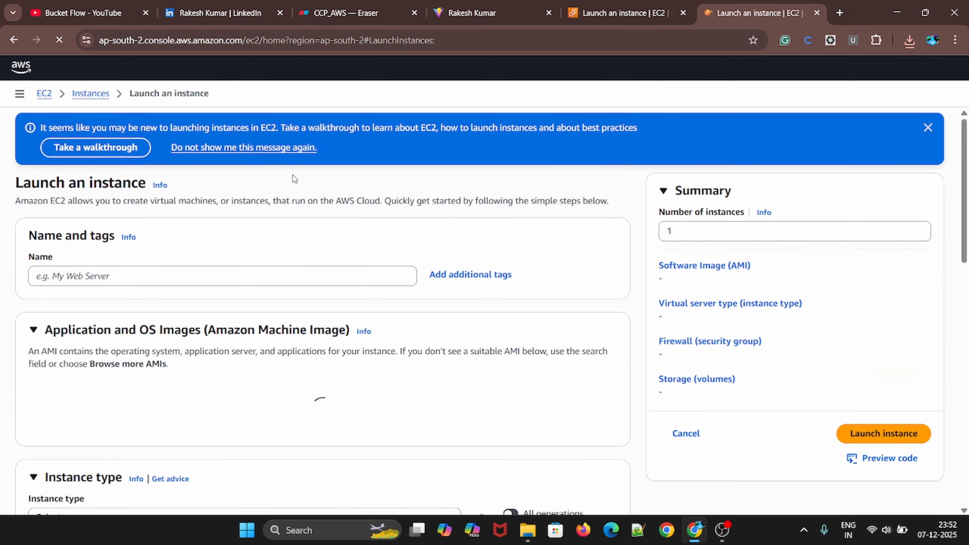
pyautogui.click(100, 282)
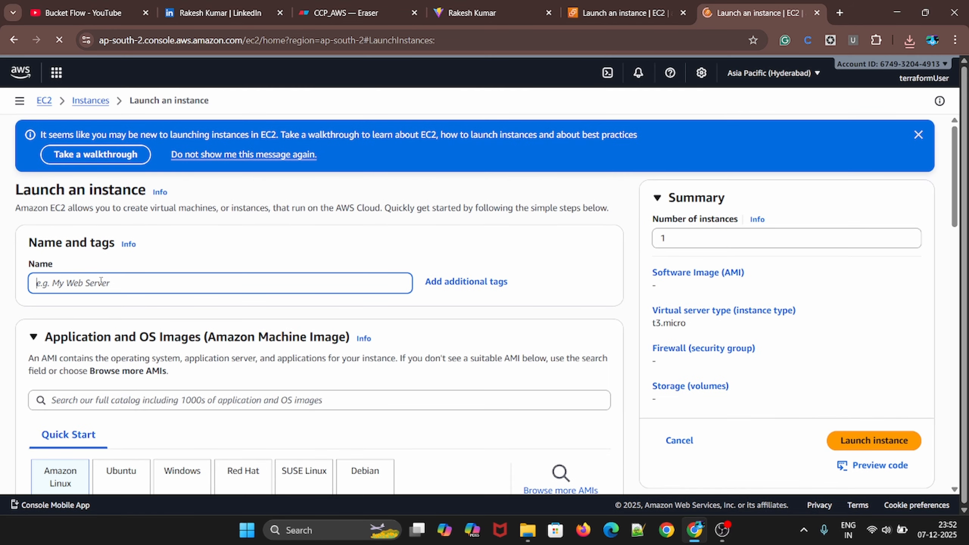
pyautogui.write('client')
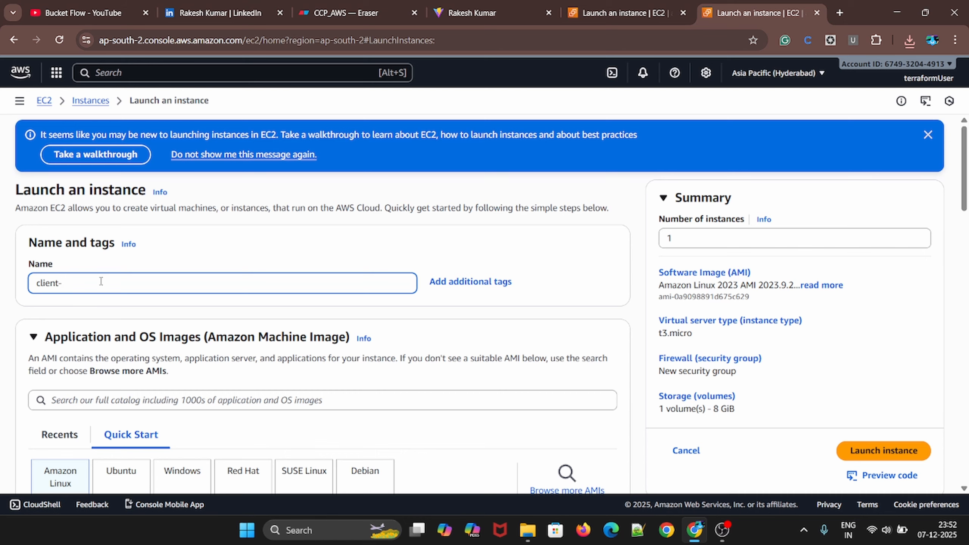
pyautogui.write('-server')
pyautogui.scroll(-5, 100, 281)
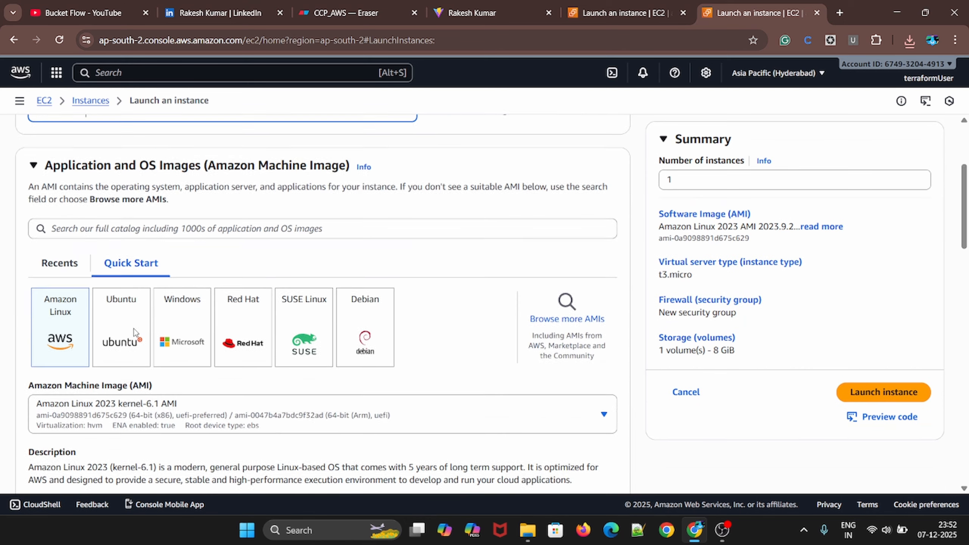
pyautogui.click(122, 310)
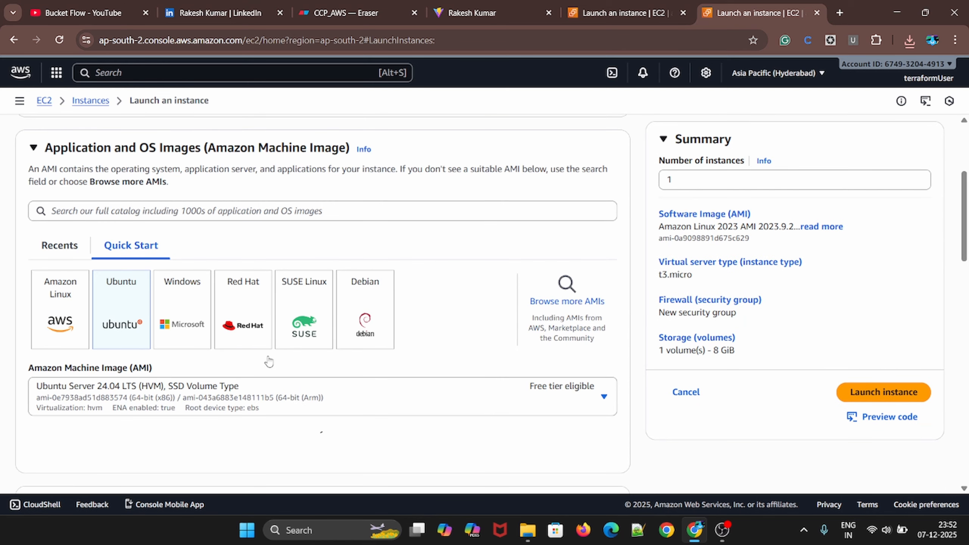
# Create an RSA key pair named client-key in .pem format for the client instance
pyautogui.scroll(-4, 109, 333)
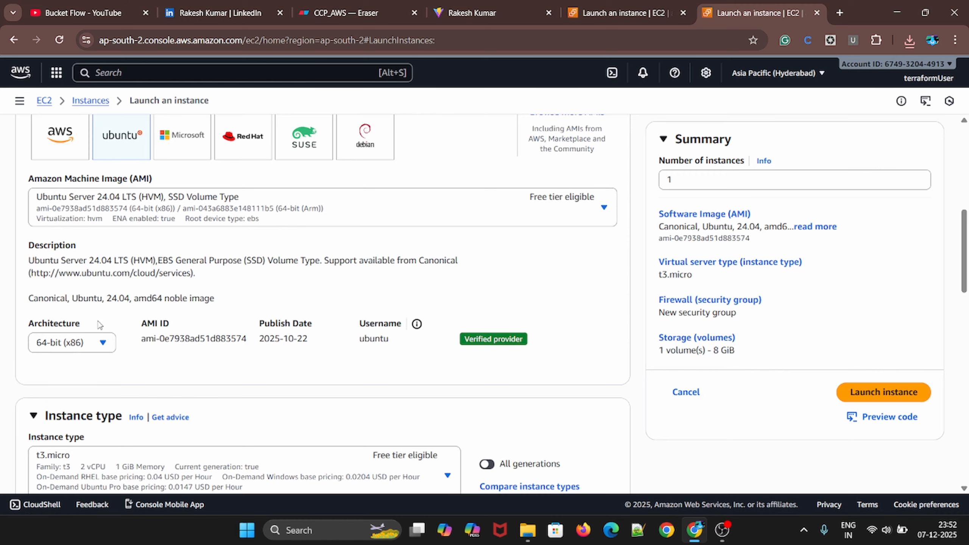
pyautogui.scroll(-8, 142, 299)
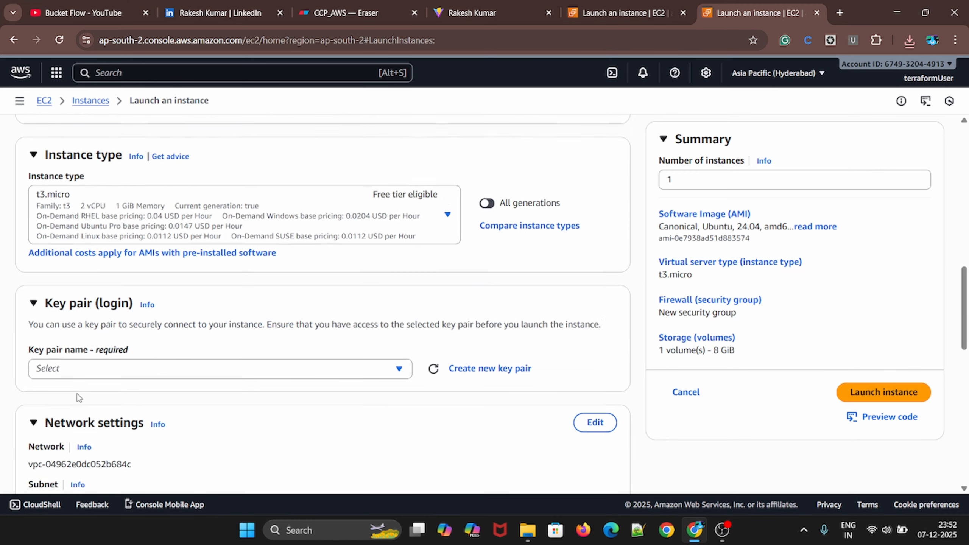
pyautogui.click(489, 251)
pyautogui.write('client')
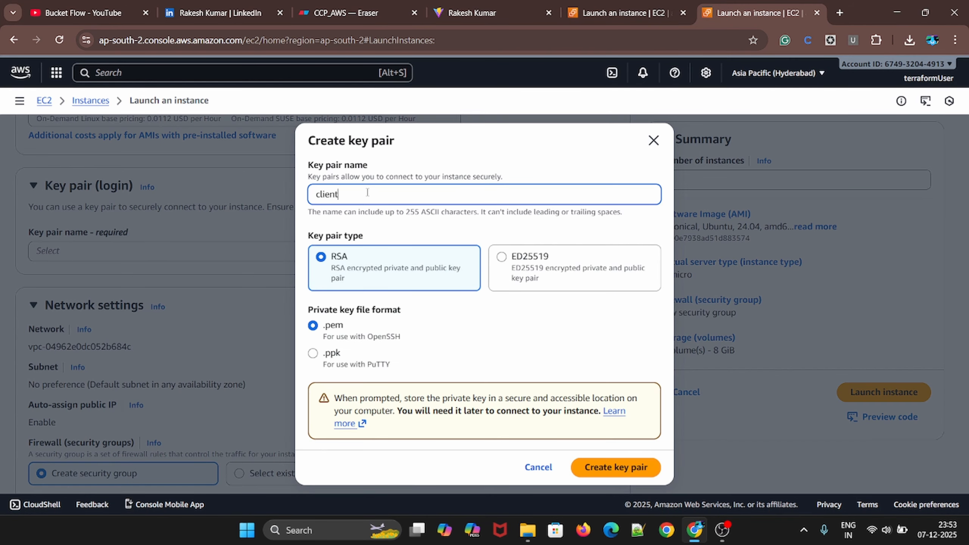
pyautogui.write('-key')
pyautogui.press('Return')
# Replace the default name of the client instance's new security group with one starting with "client-"
pyautogui.scroll(-10, 153, 359)
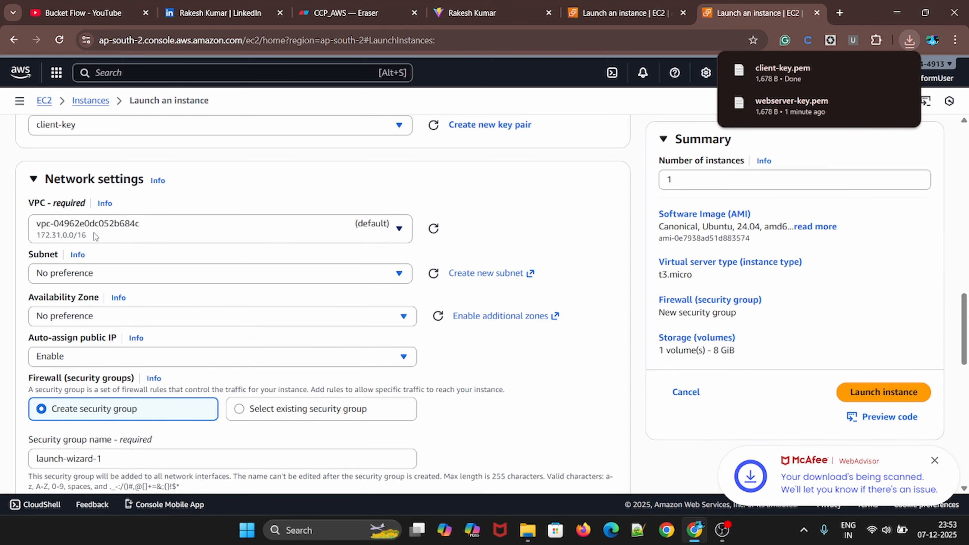
pyautogui.tripleClick(69, 263)
pyautogui.write('client-sg')
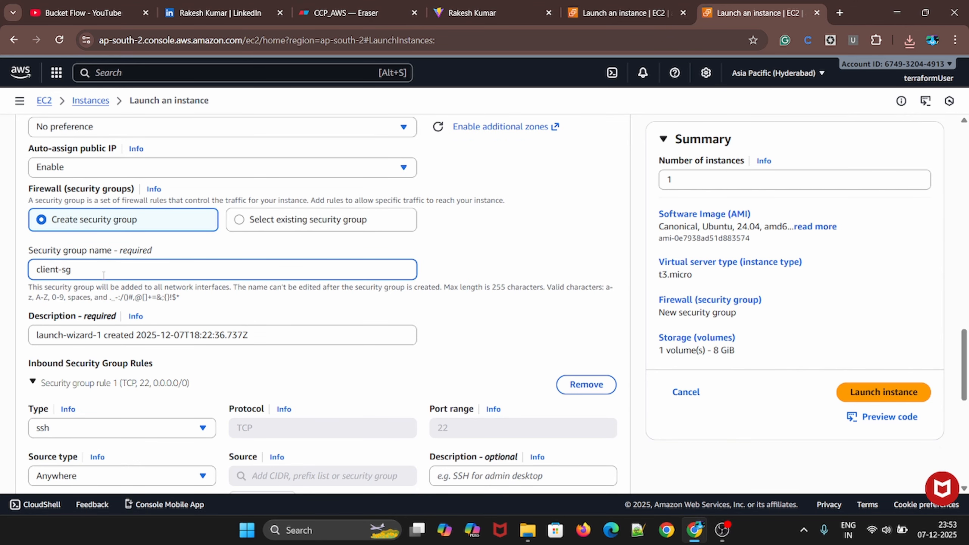
# Launch the client instance with the default SSH rule and storage, and open its instance details
pyautogui.scroll(-5, 103, 275)
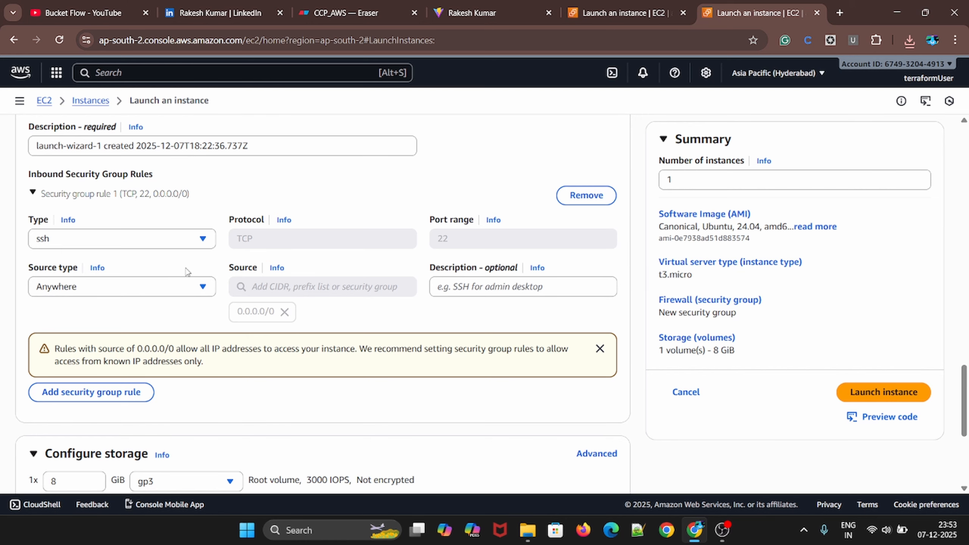
pyautogui.scroll(-6, 620, 292)
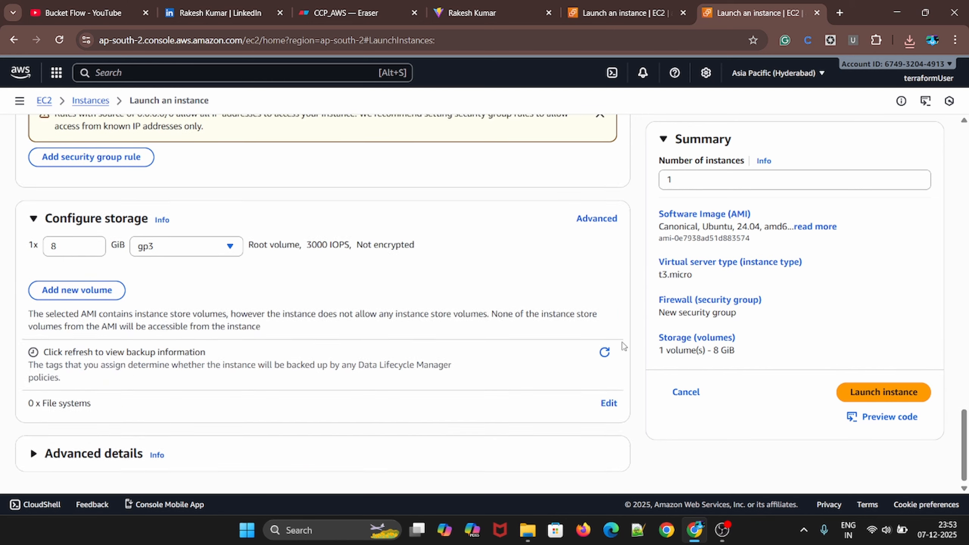
pyautogui.click(919, 394)
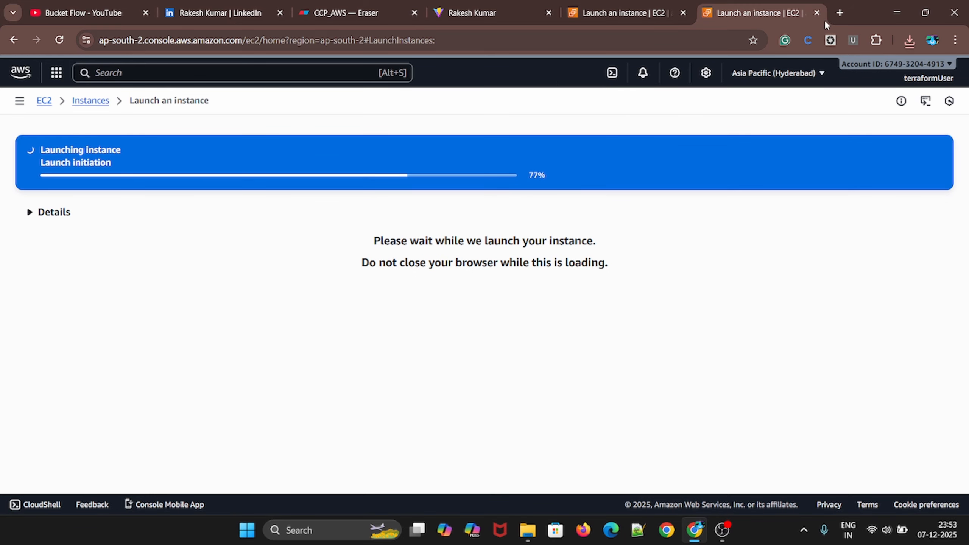
pyautogui.click(248, 164)
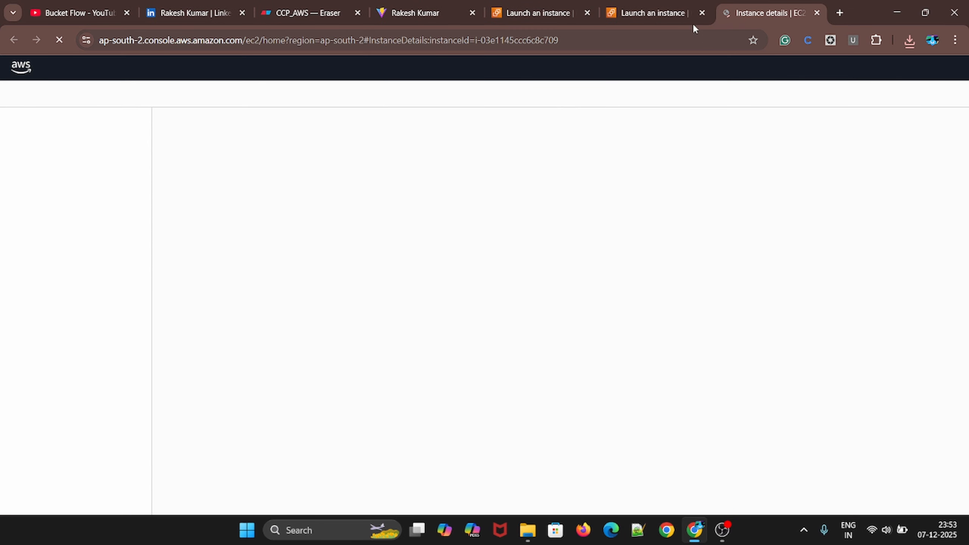
# Back on the web server's launch page, add a second inbound security group rule of type HTTP with source type Custom
pyautogui.click(701, 13)
pyautogui.click(538, 13)
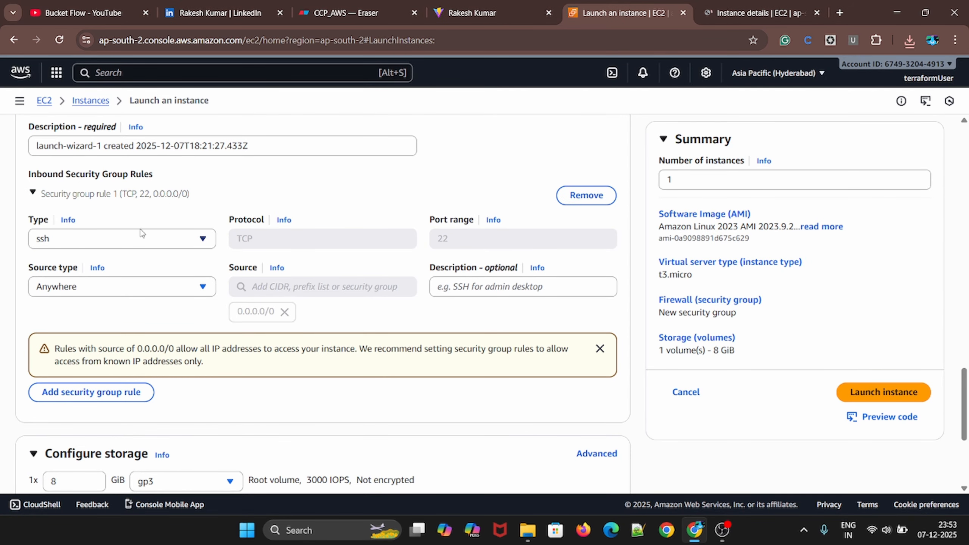
pyautogui.click(97, 394)
pyautogui.scroll(-2, 126, 363)
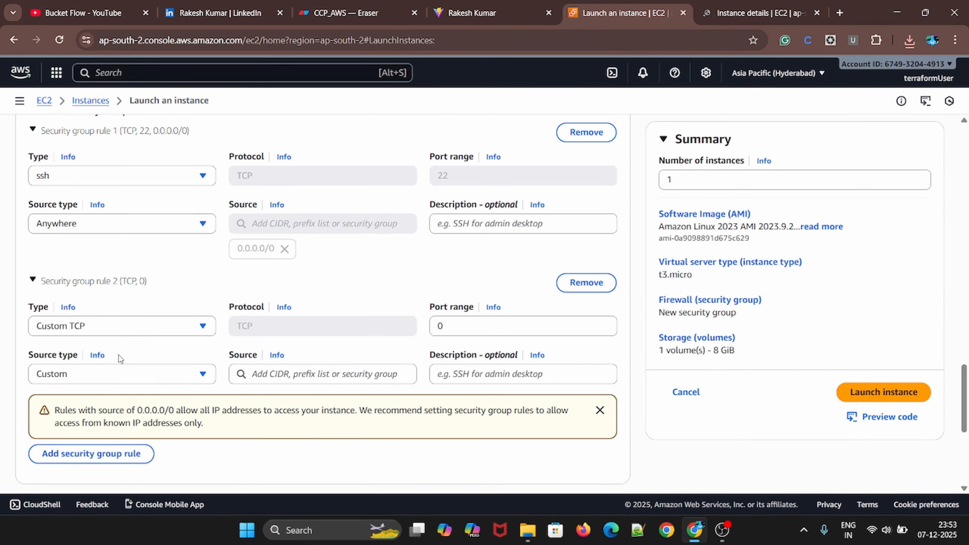
pyautogui.click(106, 326)
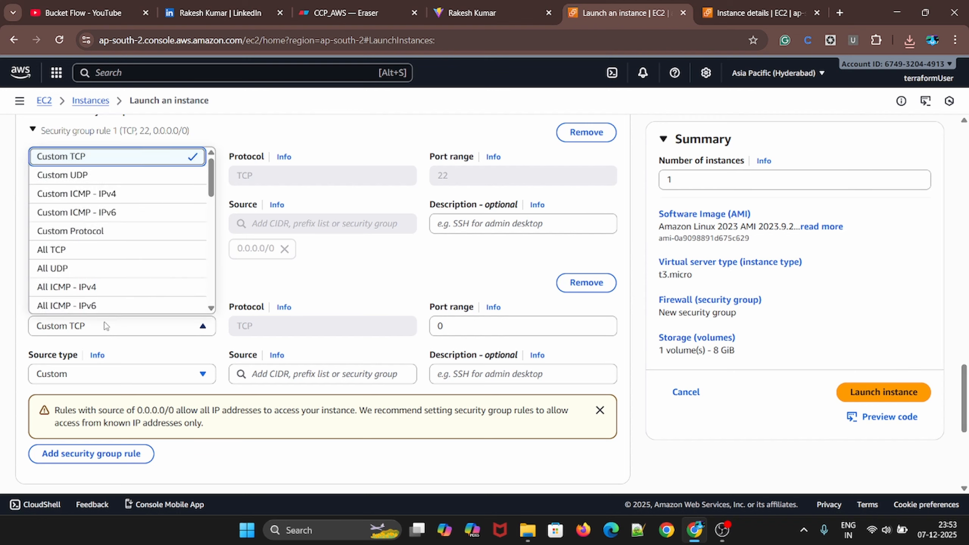
pyautogui.scroll(-6, 61, 248)
pyautogui.scroll(2, 61, 268)
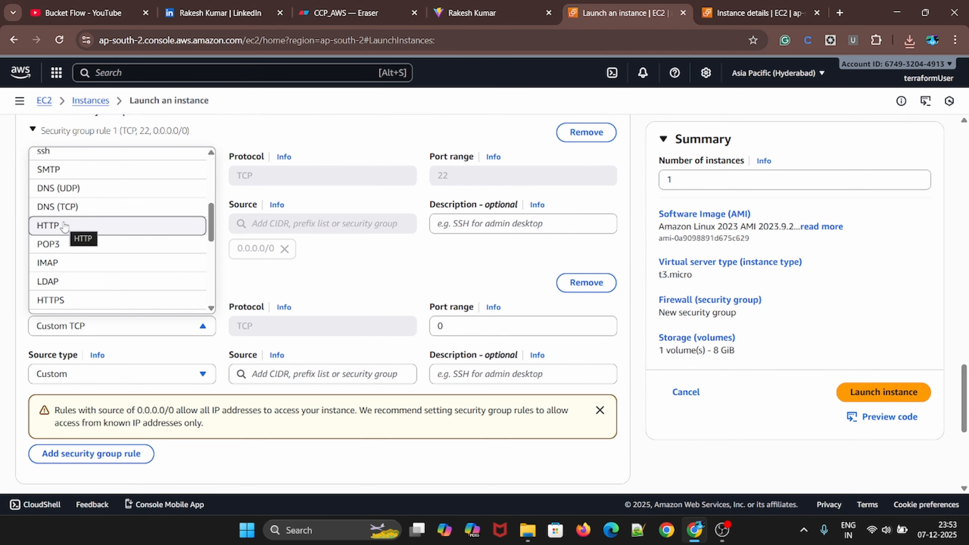
pyautogui.click(64, 226)
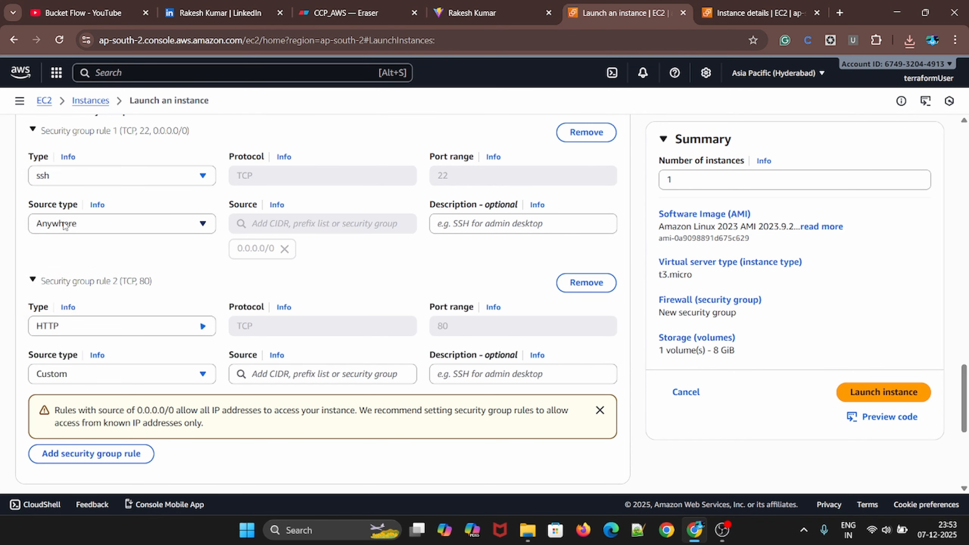
pyautogui.click(111, 379)
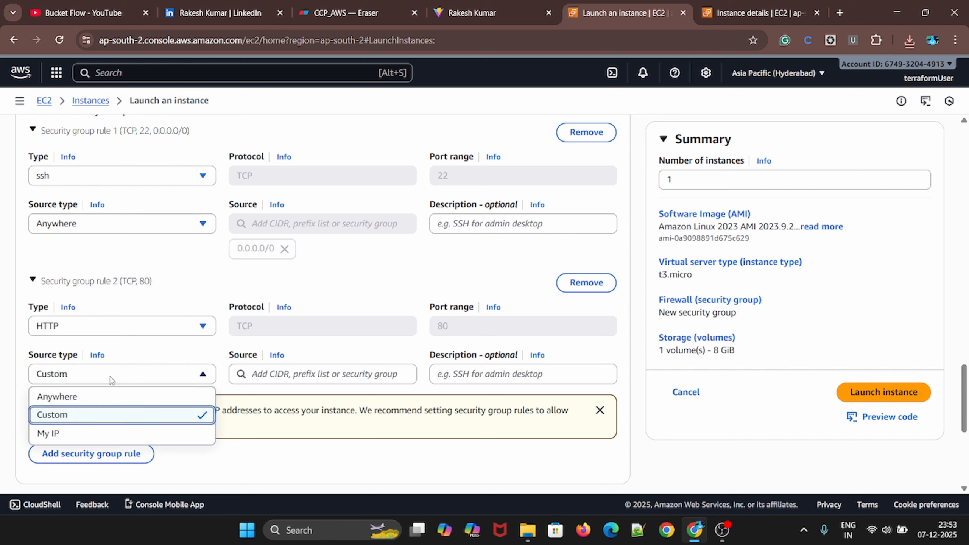
pyautogui.click(77, 415)
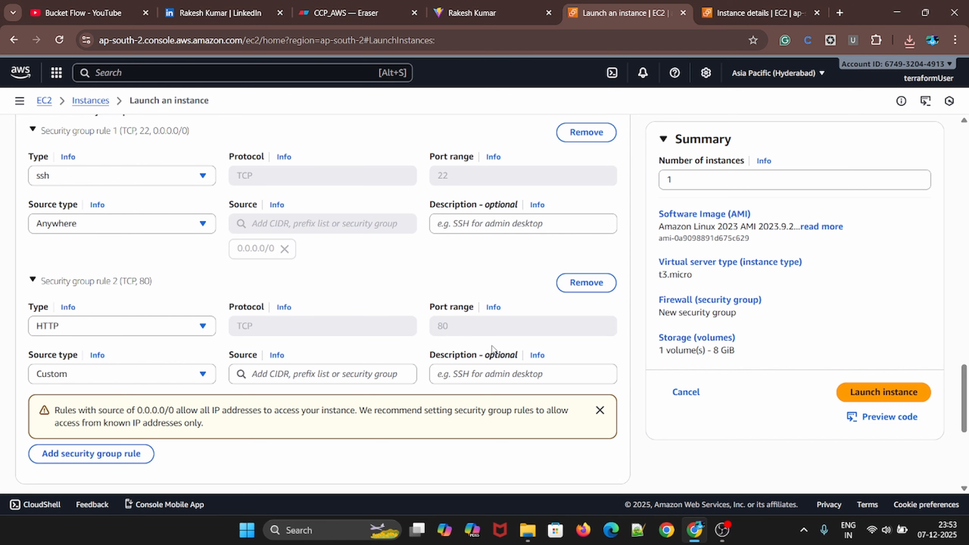
# Copy the client-sg security group ID from the client instance's security details and set it as the HTTP rule's source
pyautogui.click(324, 374)
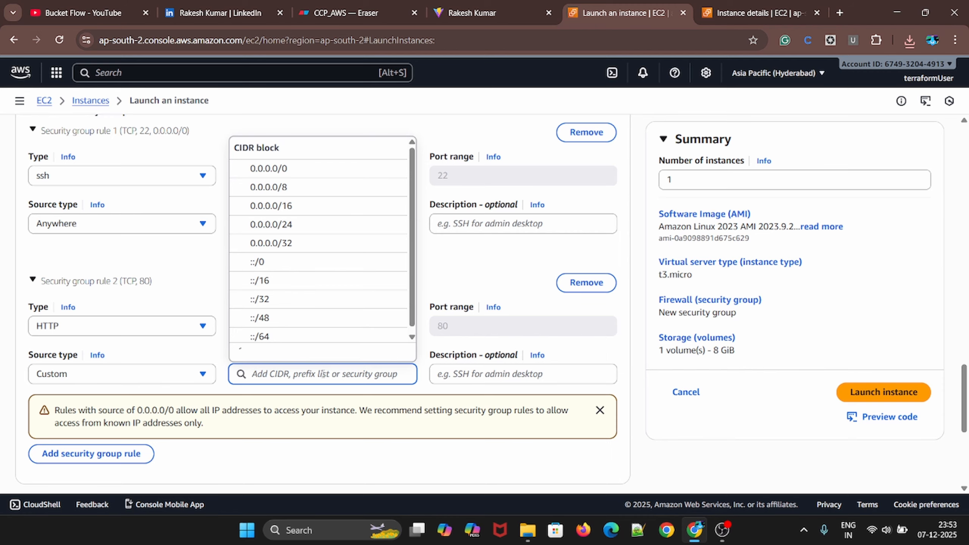
pyautogui.hotkey('ctrl', 'Tab')
pyautogui.scroll(-5, 481, 340)
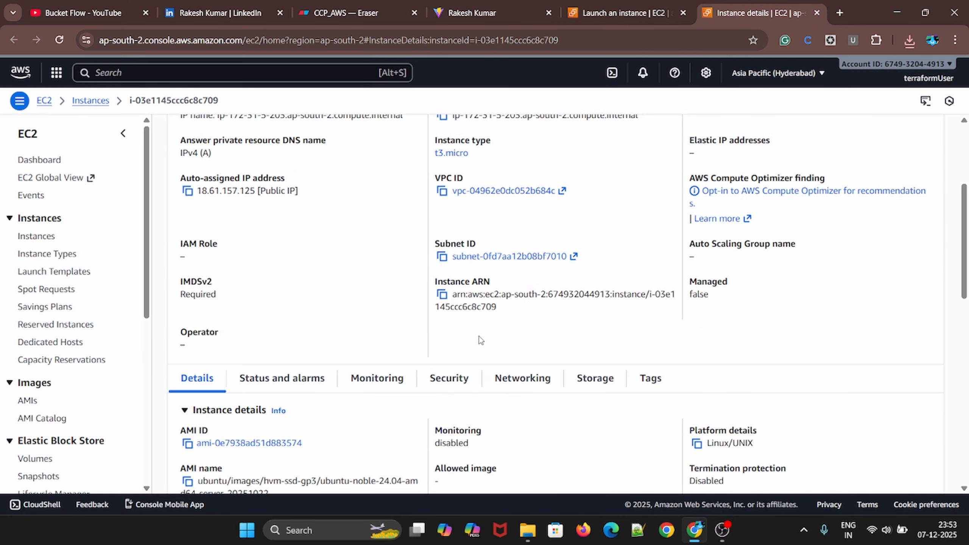
pyautogui.click(454, 378)
pyautogui.scroll(-5, 530, 351)
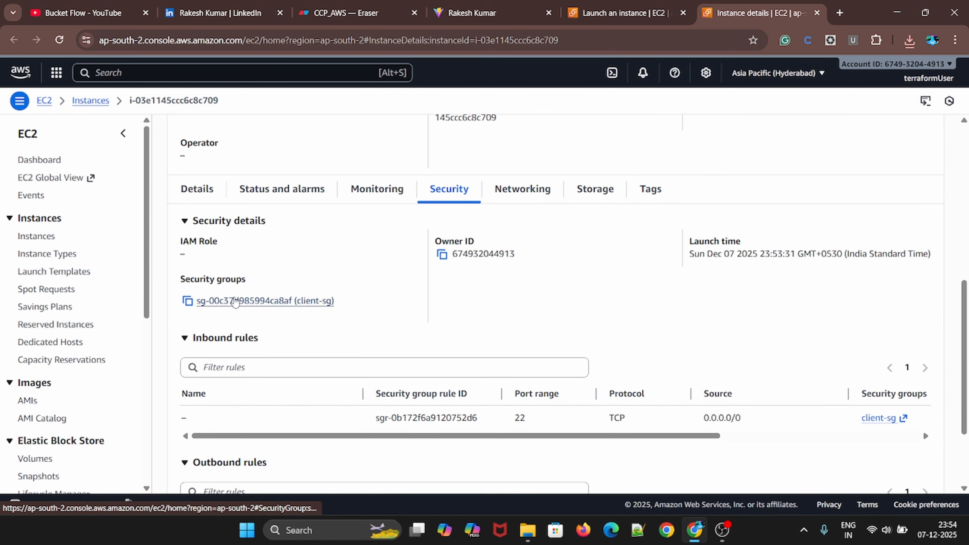
pyautogui.click(188, 301)
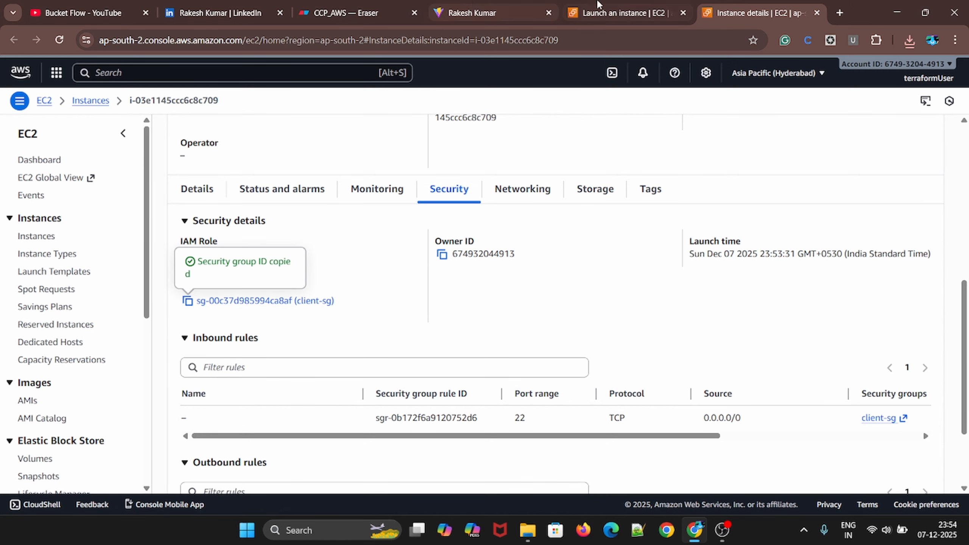
pyautogui.click(597, 8)
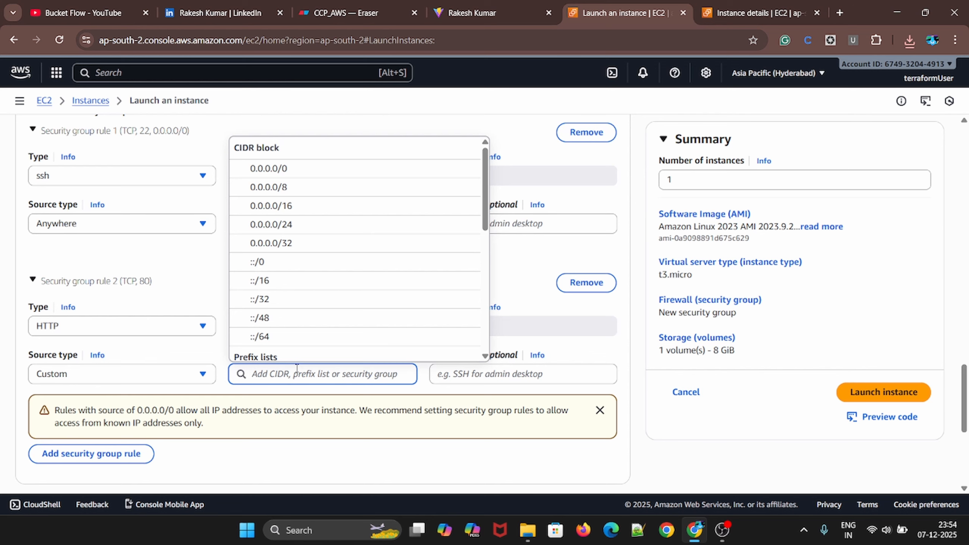
pyautogui.hotkey('ctrl', 'v')
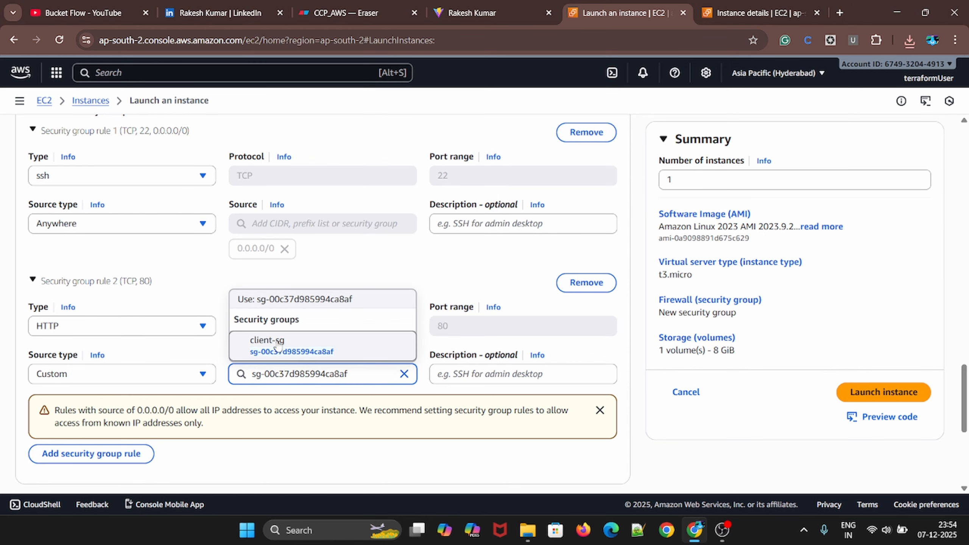
pyautogui.click(278, 345)
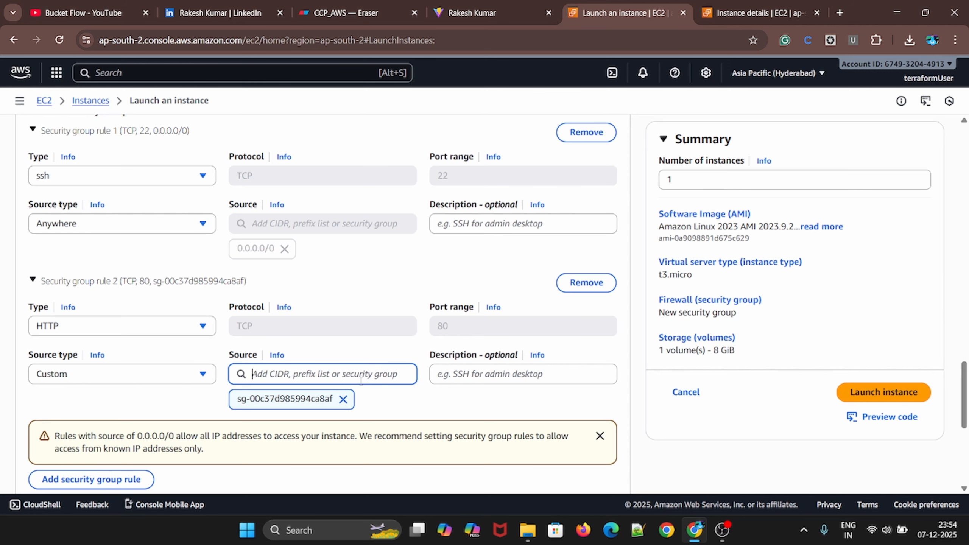
# Launch the web server instance and open its instance details in place of the launch page
pyautogui.scroll(-5, 377, 384)
pyautogui.scroll(-2, 378, 384)
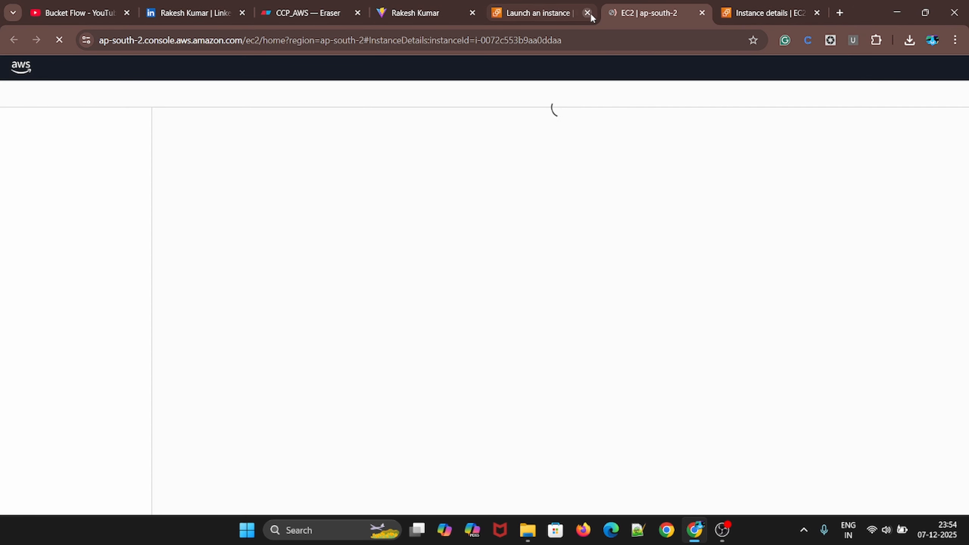
pyautogui.click(588, 12)
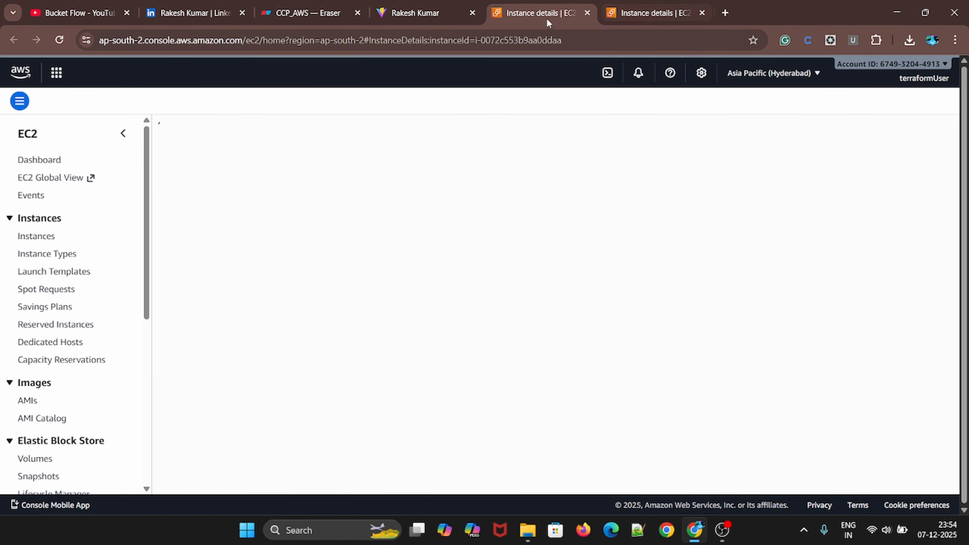
# Duplicate the web server's details page and use the copy to list the running EC2 instances from the dashboard
pyautogui.rightClick(622, 15)
pyautogui.click(648, 122)
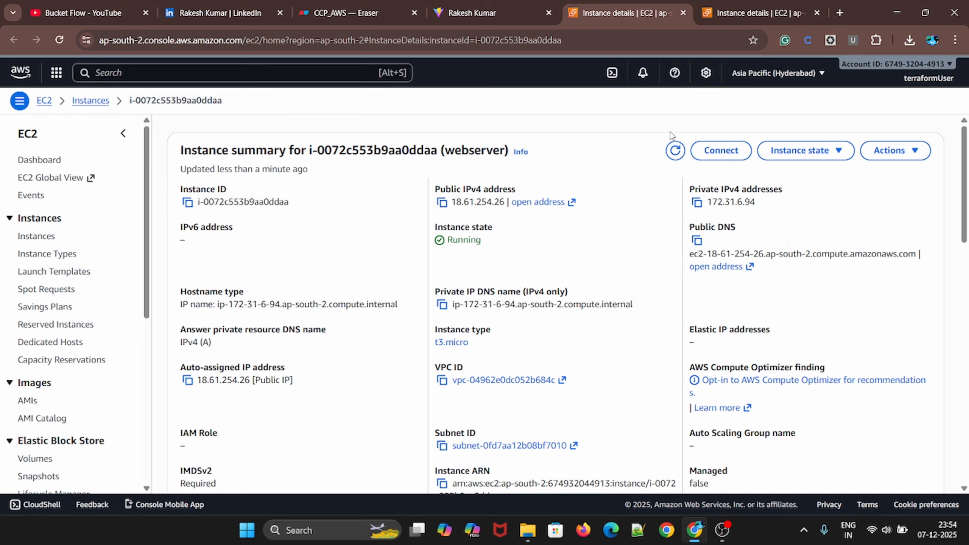
pyautogui.moveTo(645, 5); pyautogui.dragTo(521, 13)
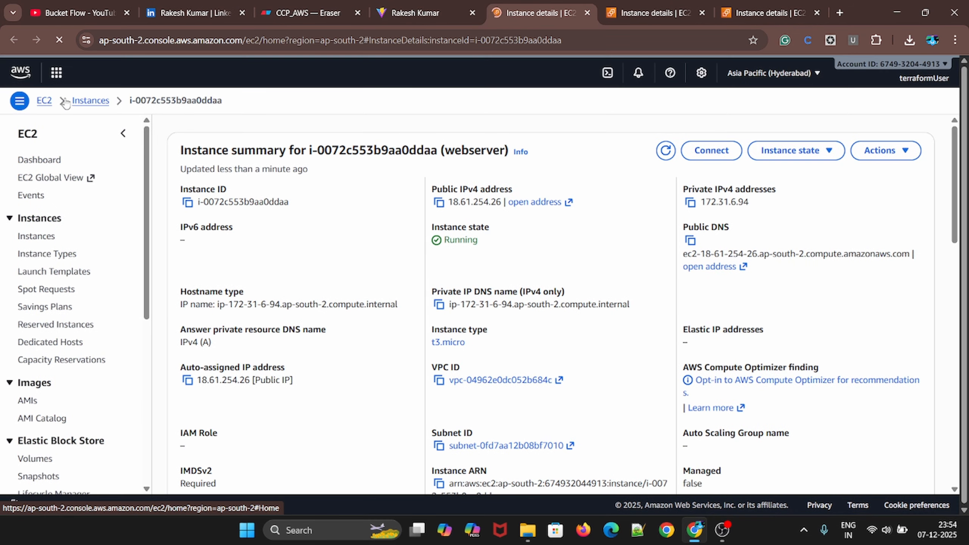
pyautogui.click(35, 161)
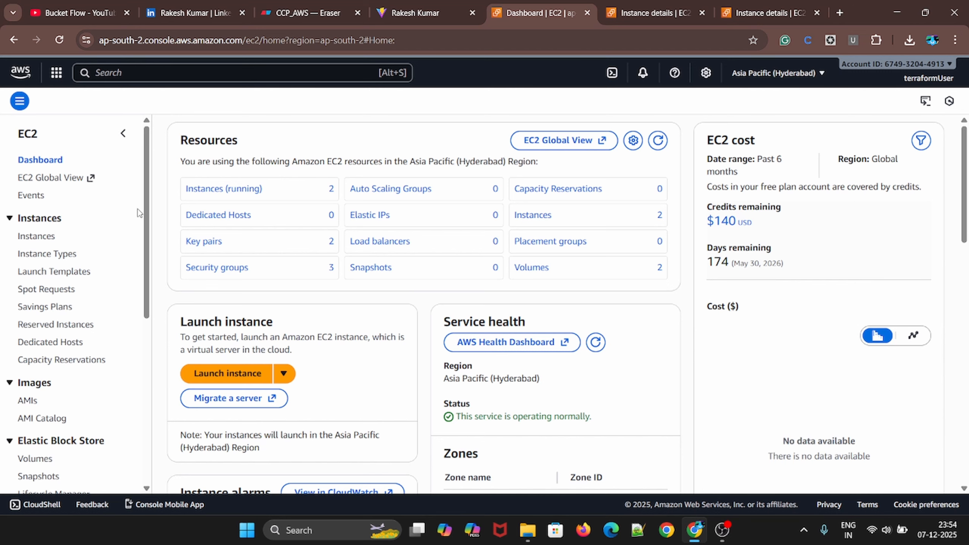
pyautogui.click(234, 193)
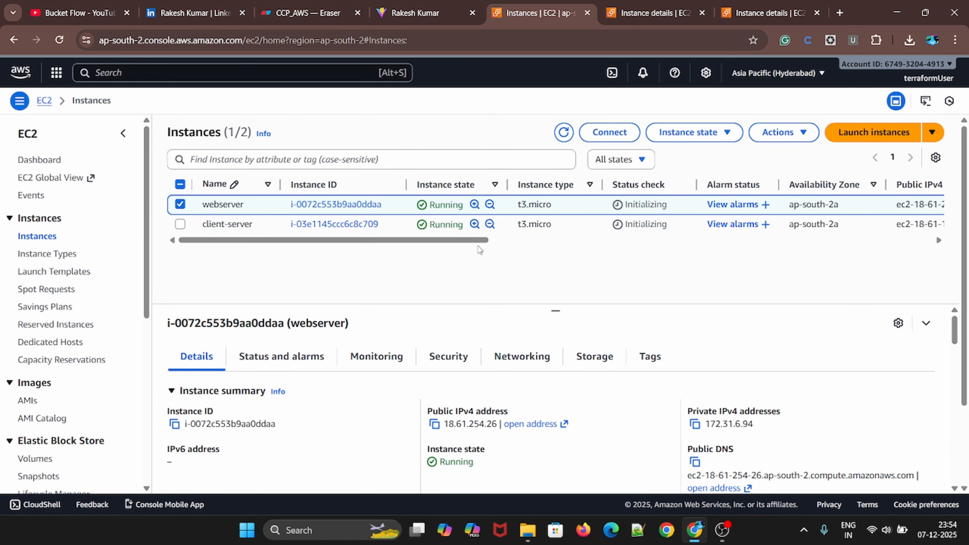
# Connect to the webserver instance with EC2 Instance Connect, using its public IP and the username ec2-user
pyautogui.click(642, 19)
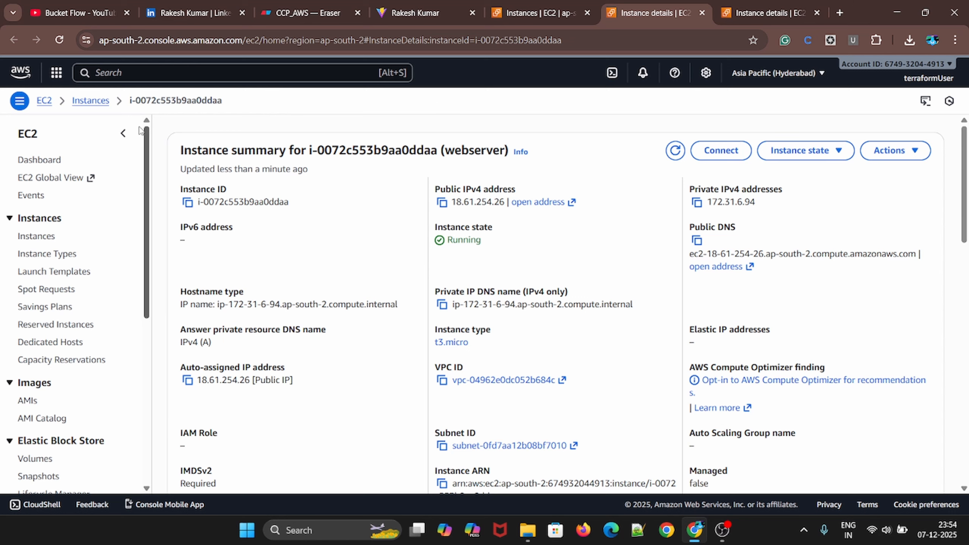
pyautogui.doubleClick(472, 152)
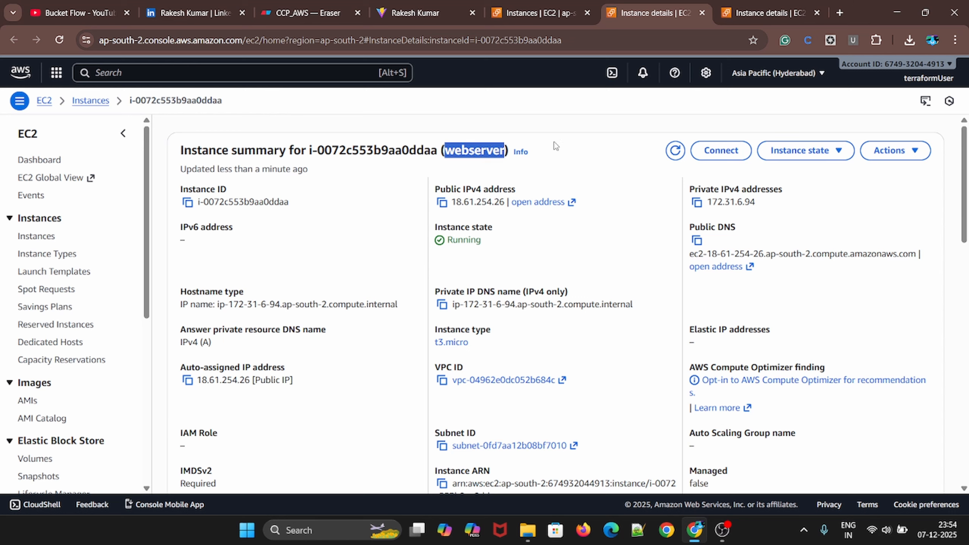
pyautogui.click(720, 149)
pyautogui.click(767, 13)
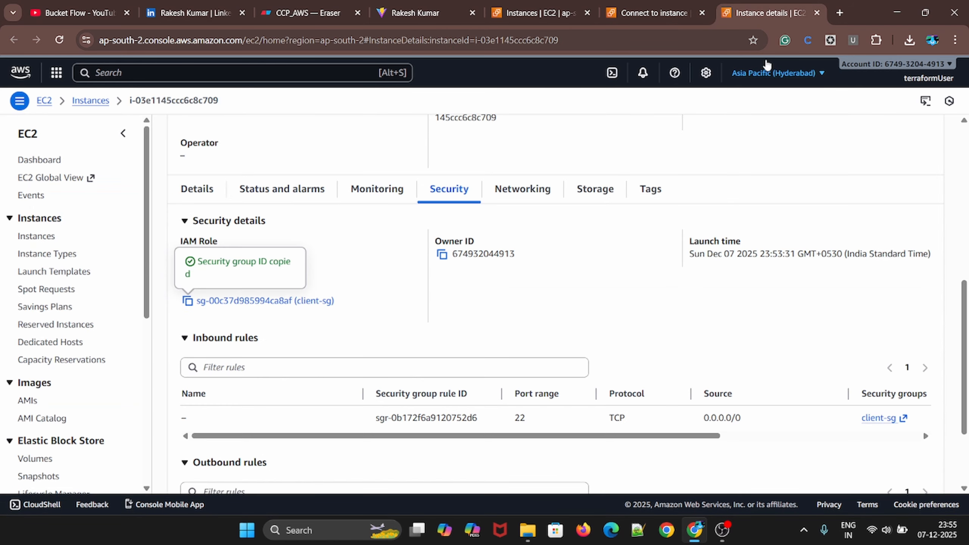
pyautogui.click(631, 11)
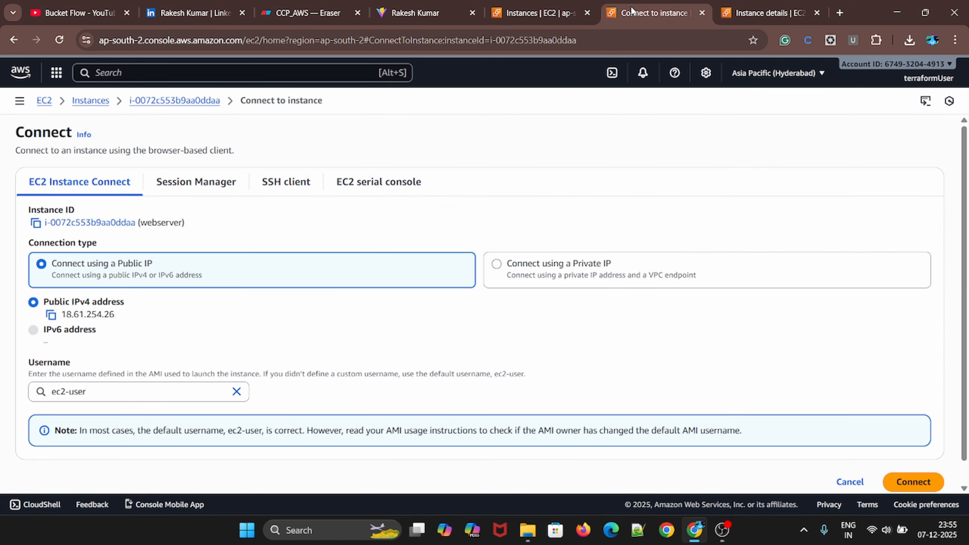
pyautogui.scroll(-2, 445, 319)
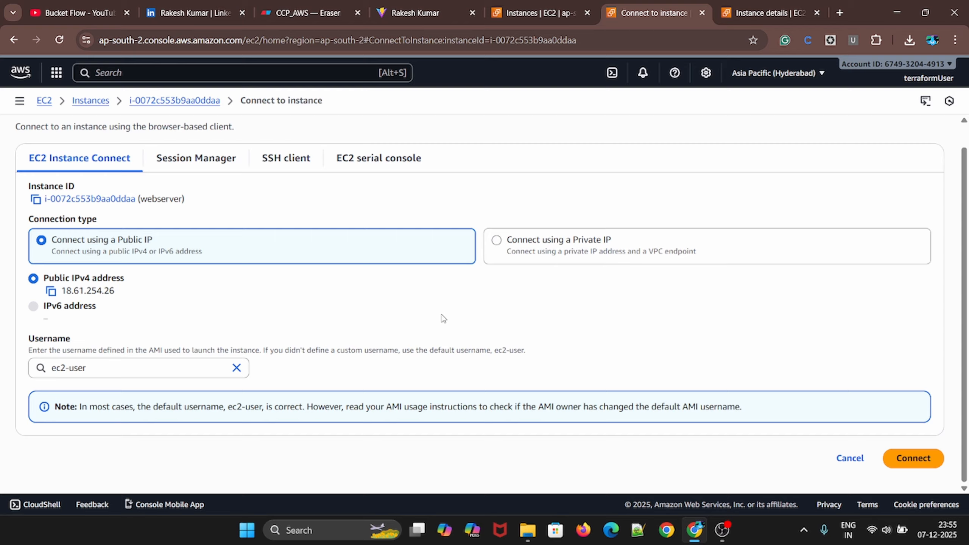
pyautogui.click(914, 459)
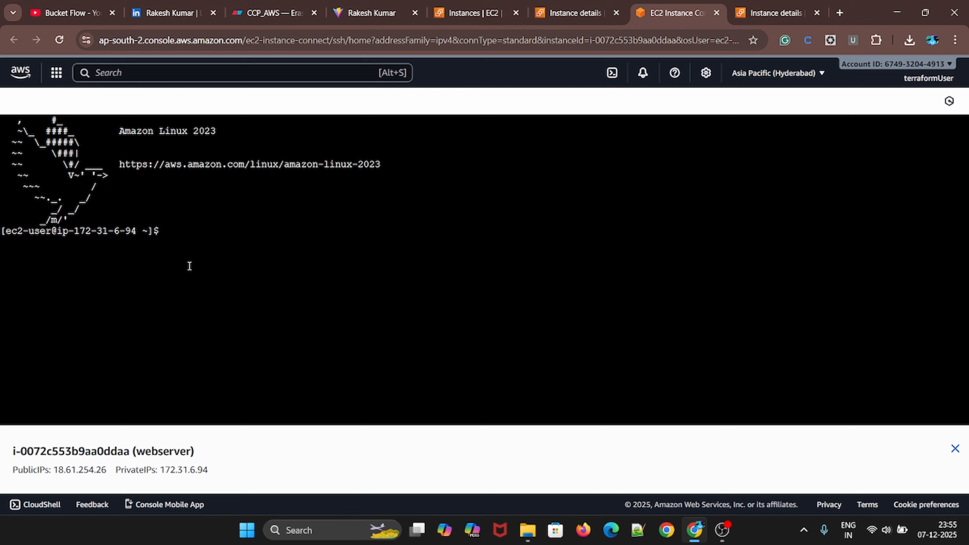
# Switch to the root user in the web server's terminal with sudo -i
pyautogui.click(165, 227)
pyautogui.moveTo(126, 132); pyautogui.dragTo(216, 130)
pyautogui.click(196, 236)
pyautogui.write('sudo -i')
pyautogui.press('Return')
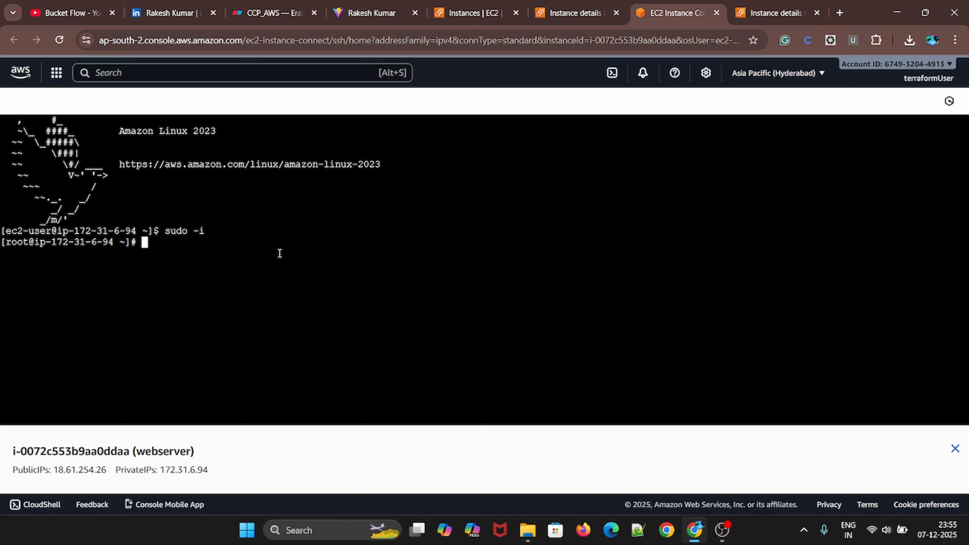
# Update the web server's packages with sudo yum update -y
pyautogui.write('sudo yum update ')
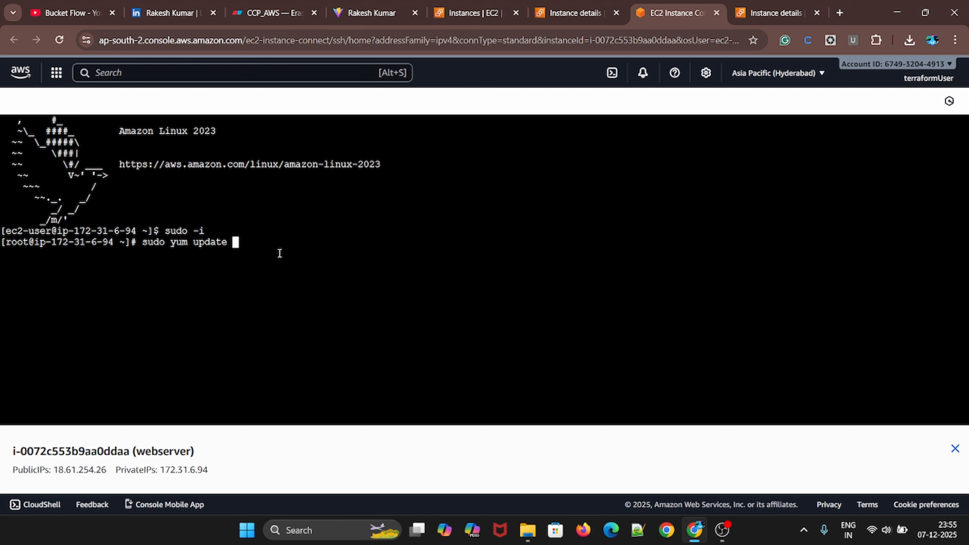
pyautogui.write('-y')
pyautogui.press('Return')
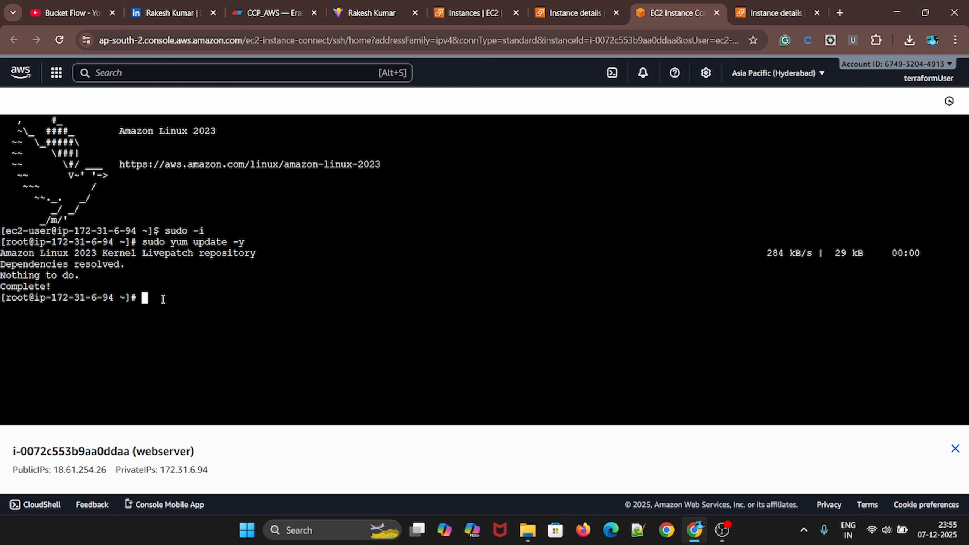
# Install the Apache web server with sudo yum install httpd -y
pyautogui.write('sudo yum install')
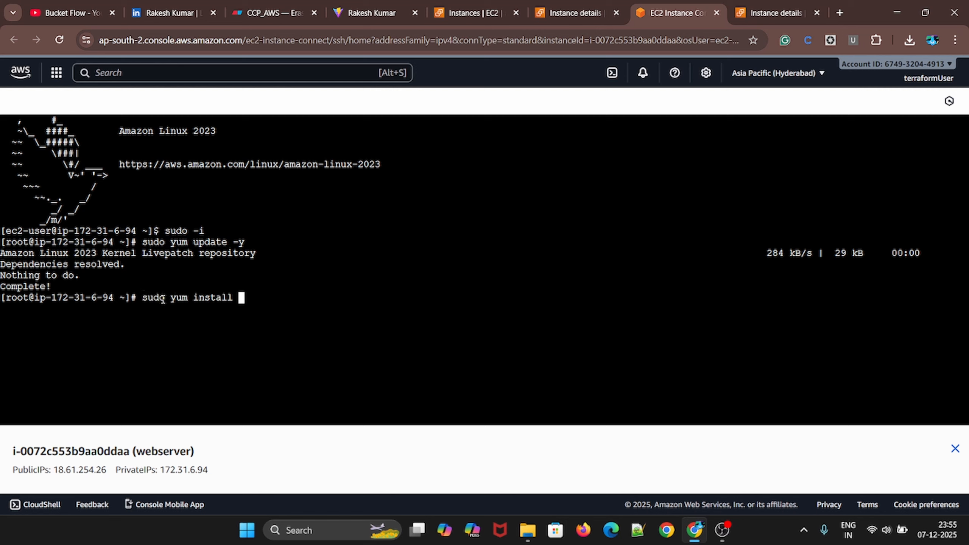
pyautogui.write(' httpd -y')
pyautogui.press('Return')
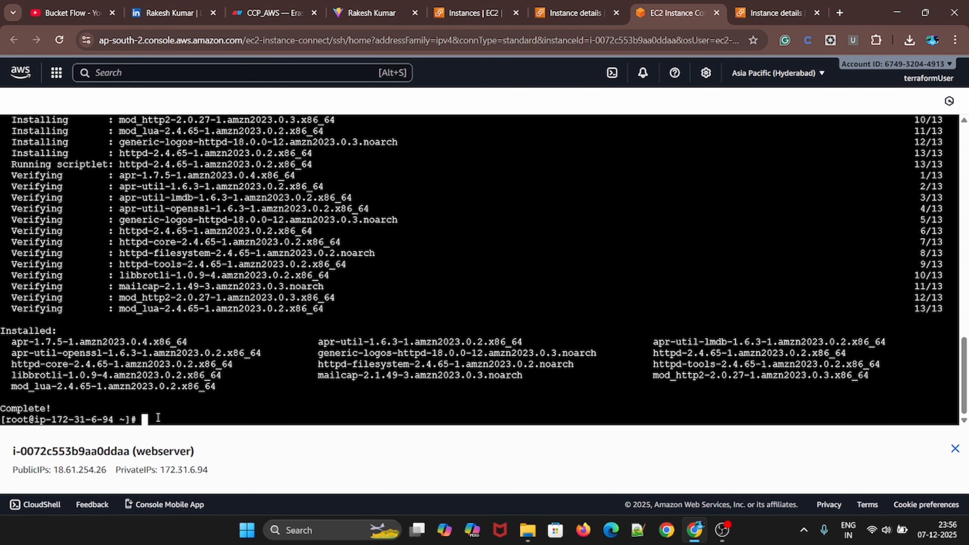
# Start the Apache service with sudo systemctl start httpd
pyautogui.write('sudo systemctl stsra')
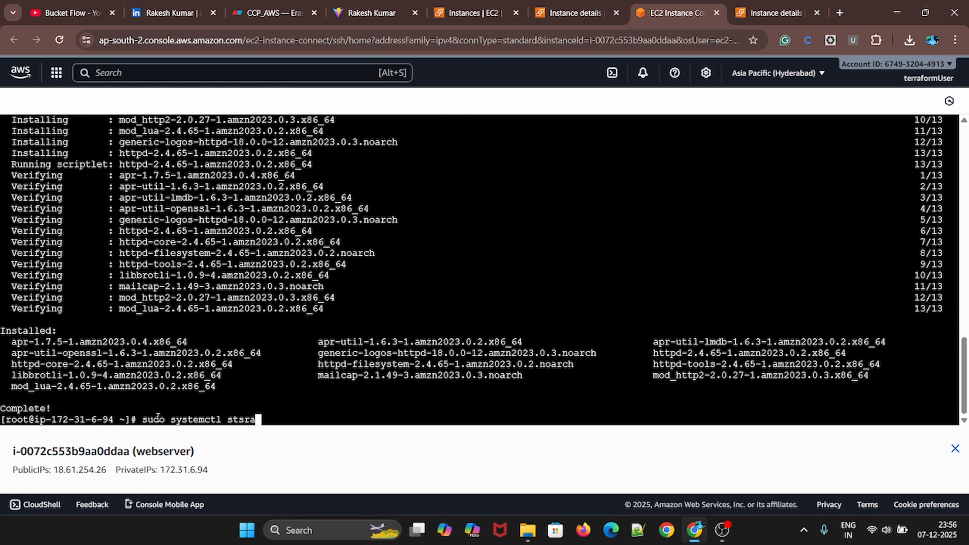
pyautogui.press('BackSpace')
pyautogui.press('BackSpace')
pyautogui.press('BackSpace')
pyautogui.write('art httpd')
pyautogui.press('Return')
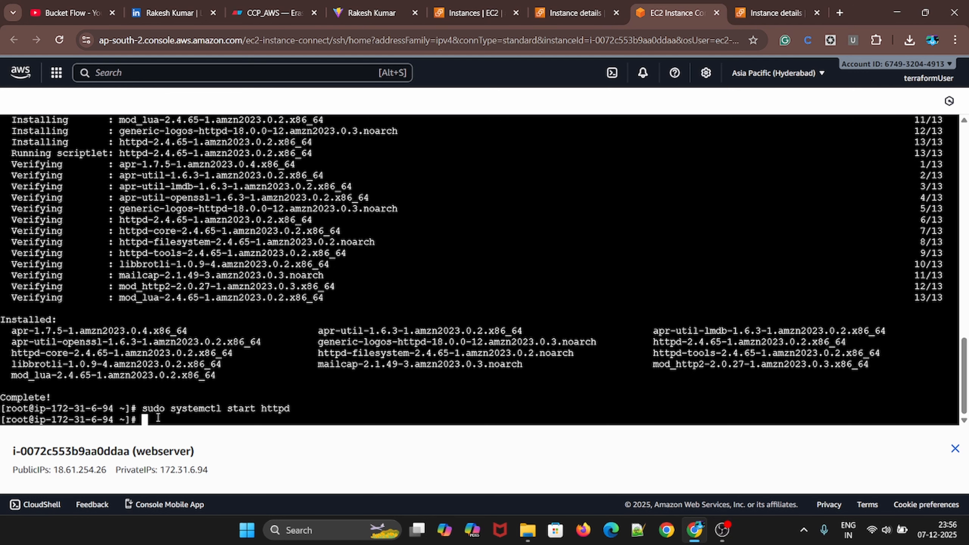
# Enable the Apache service at boot by changing the previous command to sudo systemctl enable httpd
pyautogui.press('Up')
pyautogui.press('Left')
pyautogui.press('Left')
pyautogui.press('Left')
pyautogui.press('Left')
pyautogui.press('Left')
pyautogui.press('Left')
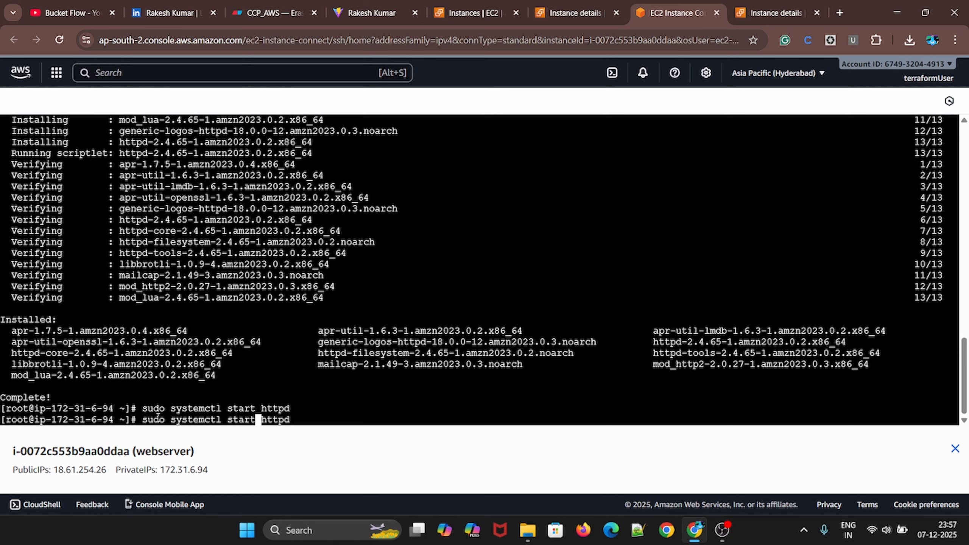
pyautogui.press('BackSpace')
pyautogui.press('BackSpace')
pyautogui.press('BackSpace')
pyautogui.press('BackSpace')
pyautogui.press('BackSpace')
pyautogui.write('enable')
pyautogui.press('Return')
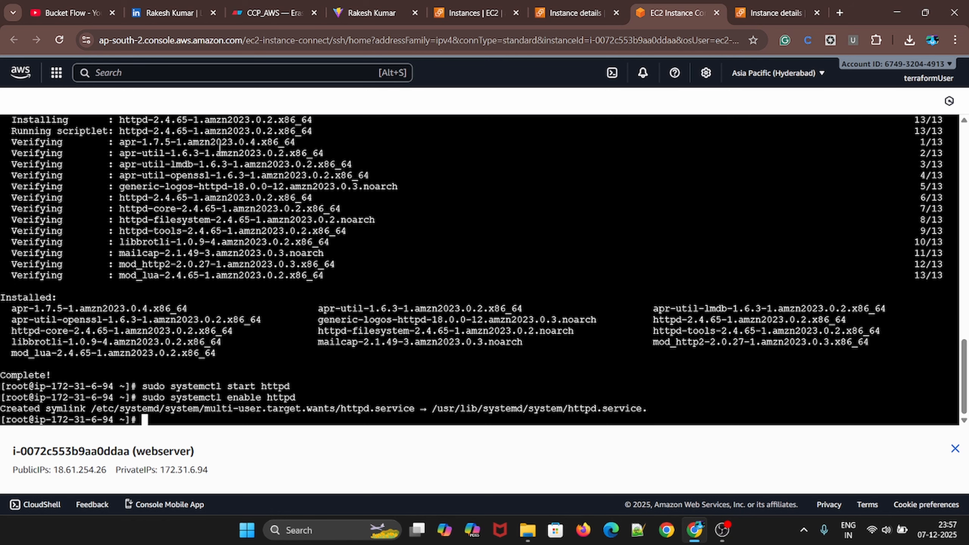
pyautogui.click(61, 13)
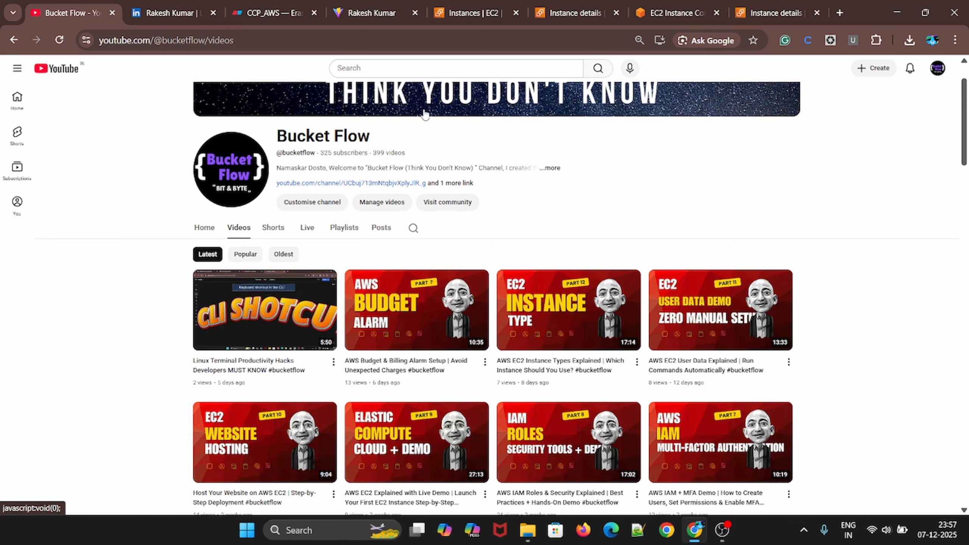
pyautogui.click(566, 11)
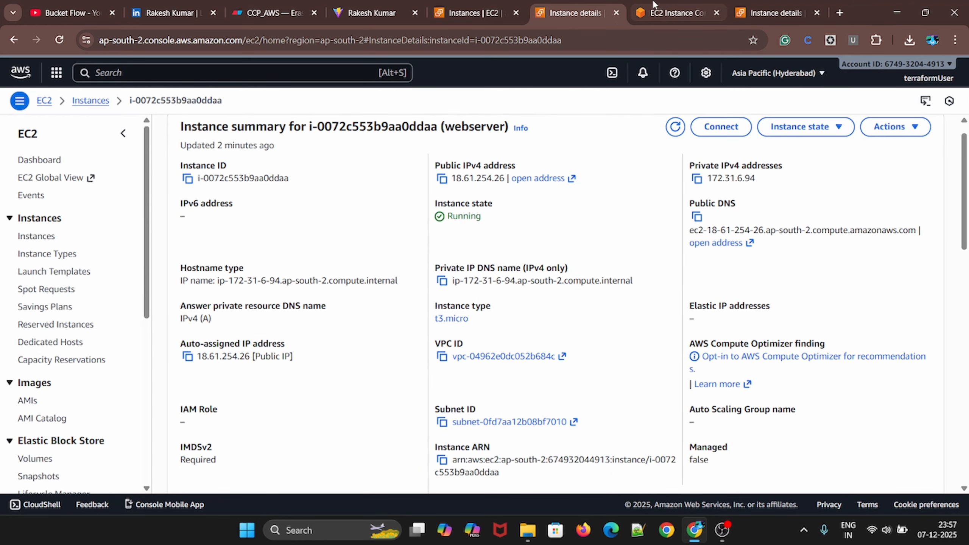
pyautogui.click(664, 13)
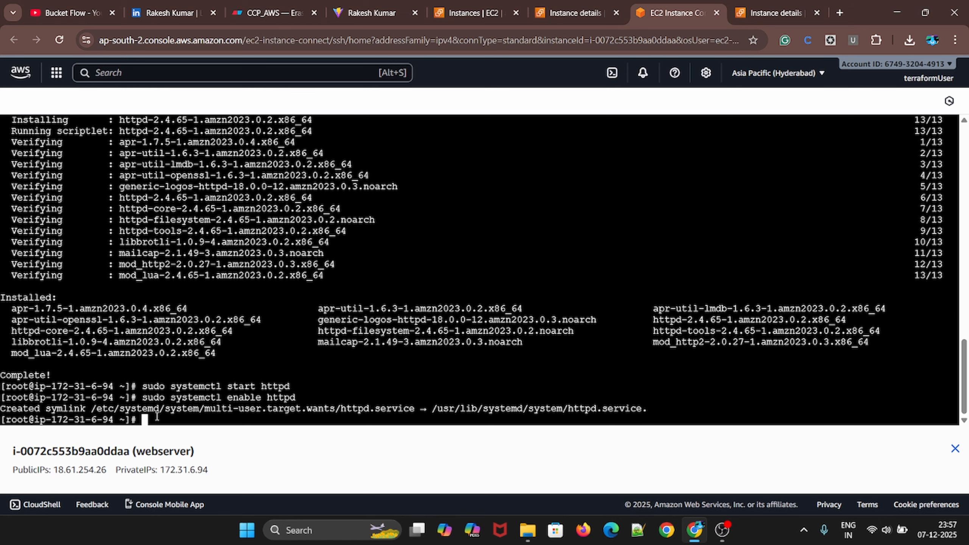
# Create the web server's home page with echo "hello from server" | sudo tee /var/www/html/index.html
pyautogui.hotkey('ctrl', '+')
pyautogui.hotkey('ctrl', '+')
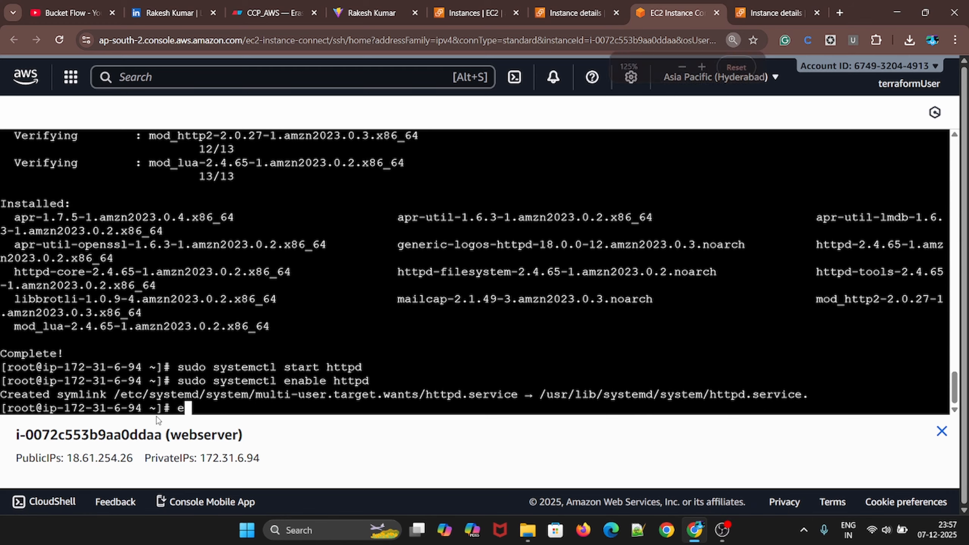
pyautogui.write('echo ')
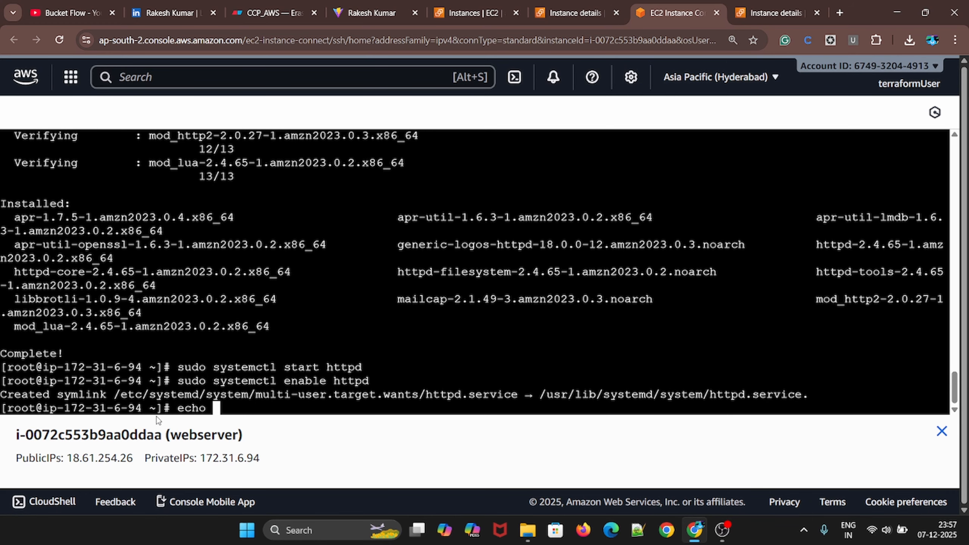
pyautogui.write('"helo')
pyautogui.press('BackSpace')
pyautogui.write('lo from')
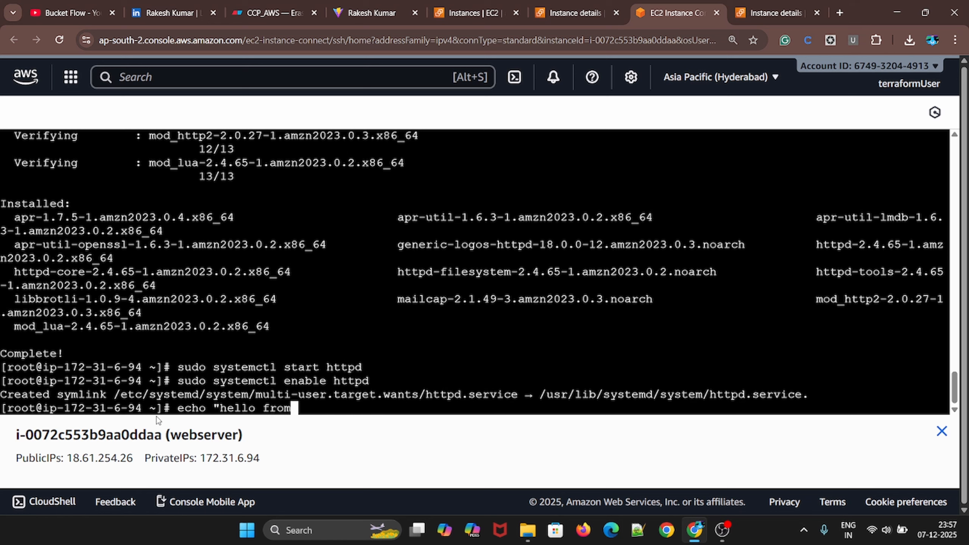
pyautogui.write(' server')
pyautogui.press('BackSpace')
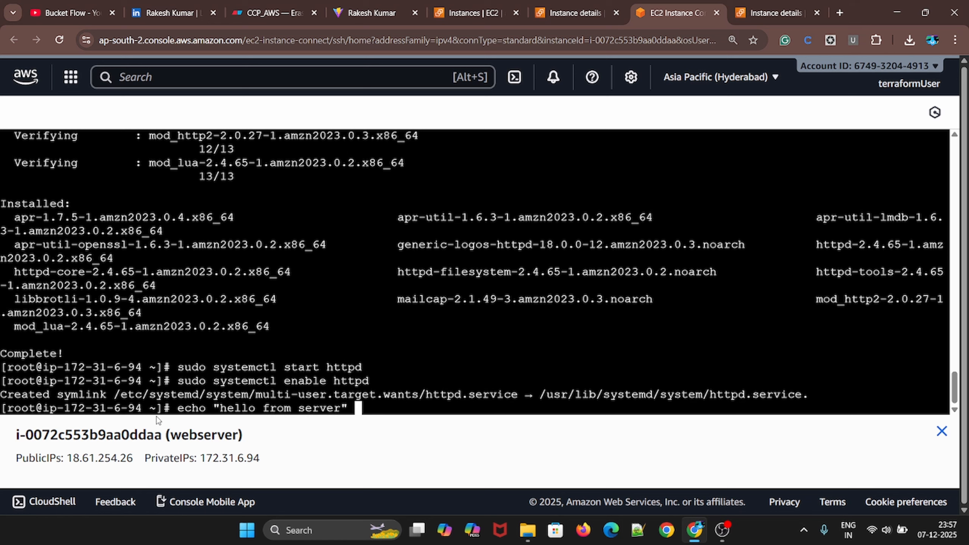
pyautogui.write('| sudo tee /var')
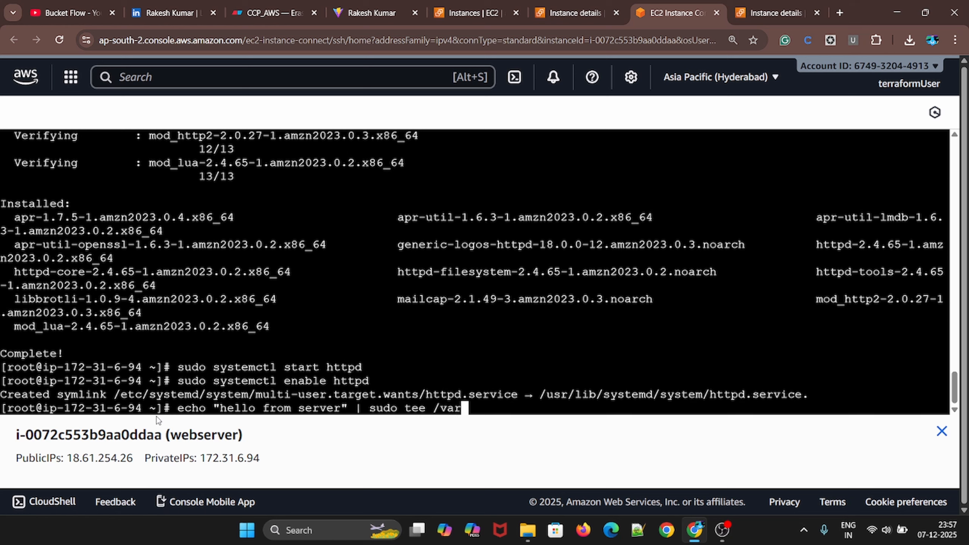
pyautogui.write('/www/html/')
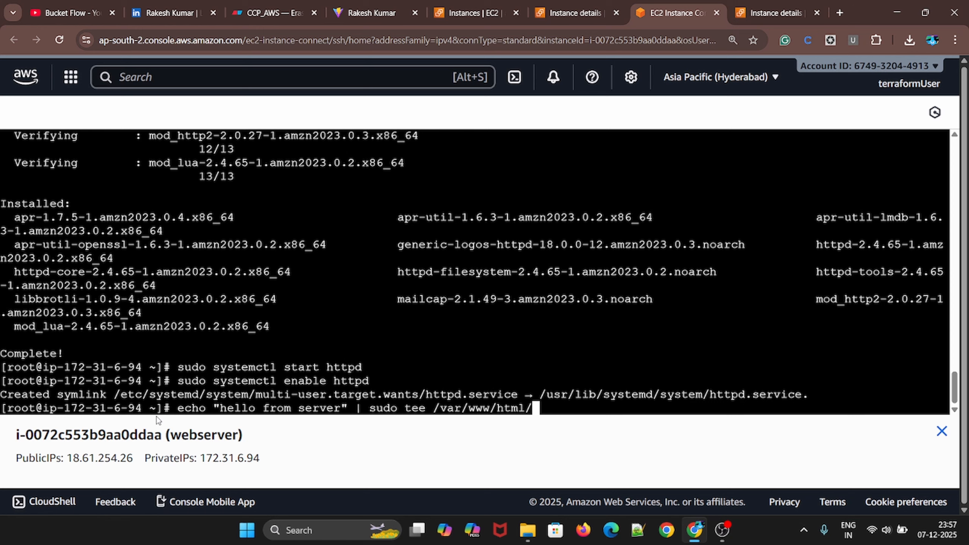
pyautogui.write('index.html')
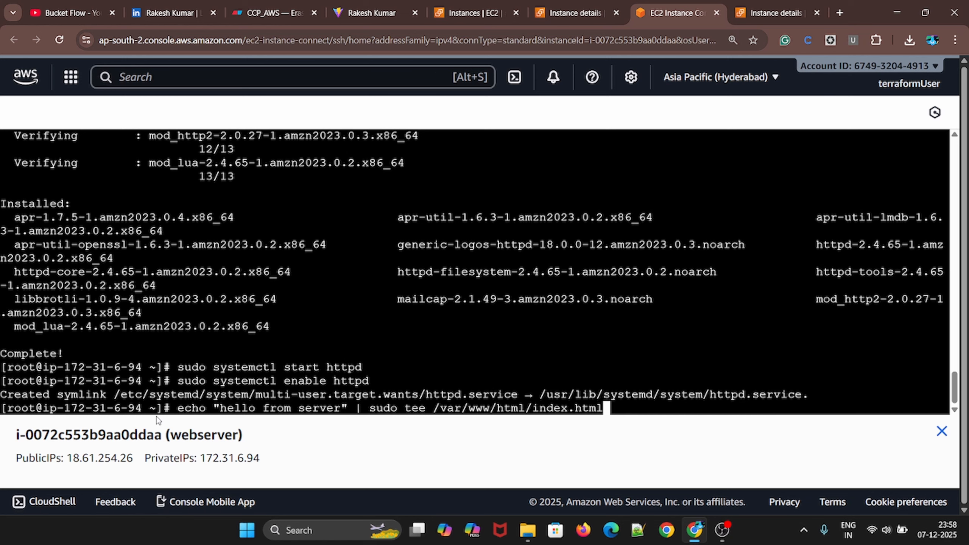
pyautogui.press('Return')
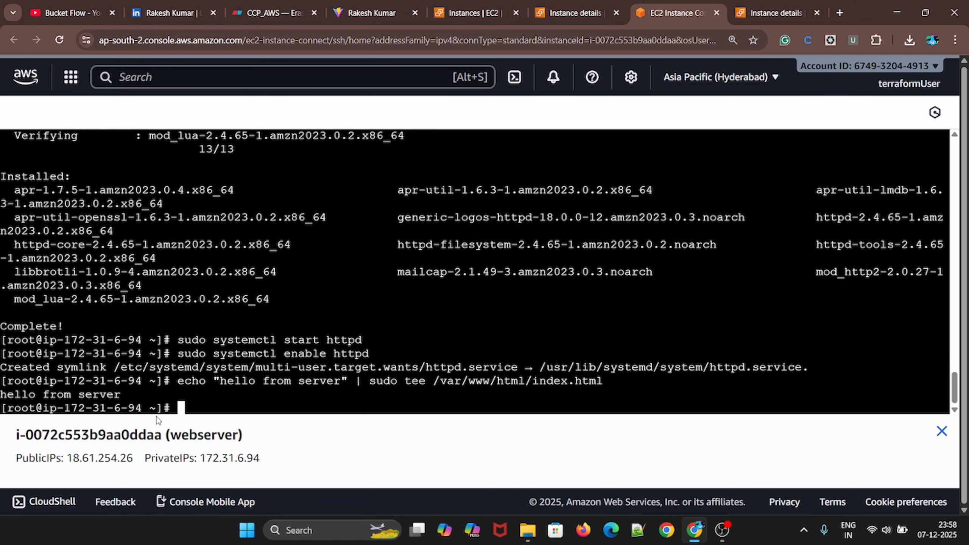
pyautogui.moveTo(17, 397); pyautogui.dragTo(115, 395)
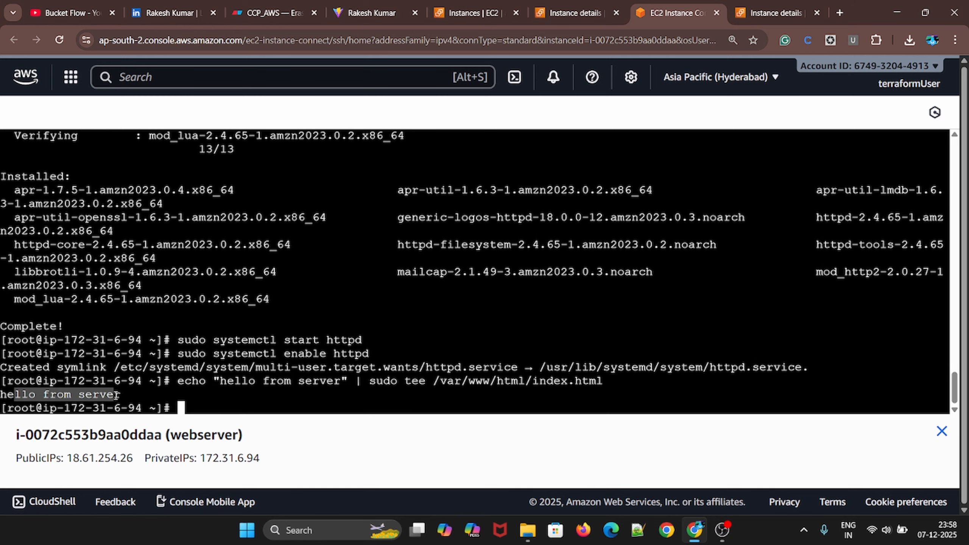
pyautogui.moveTo(535, 381); pyautogui.dragTo(432, 376)
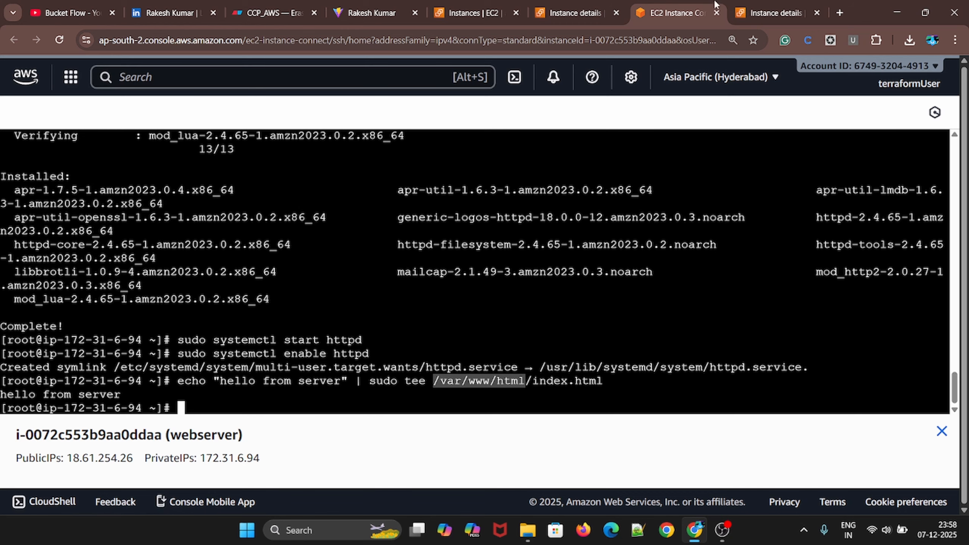
# Copy the webserver instance's private IPv4 address, try to open 172.31.6.94 in a new browser tab, and close that tab
pyautogui.click(758, 12)
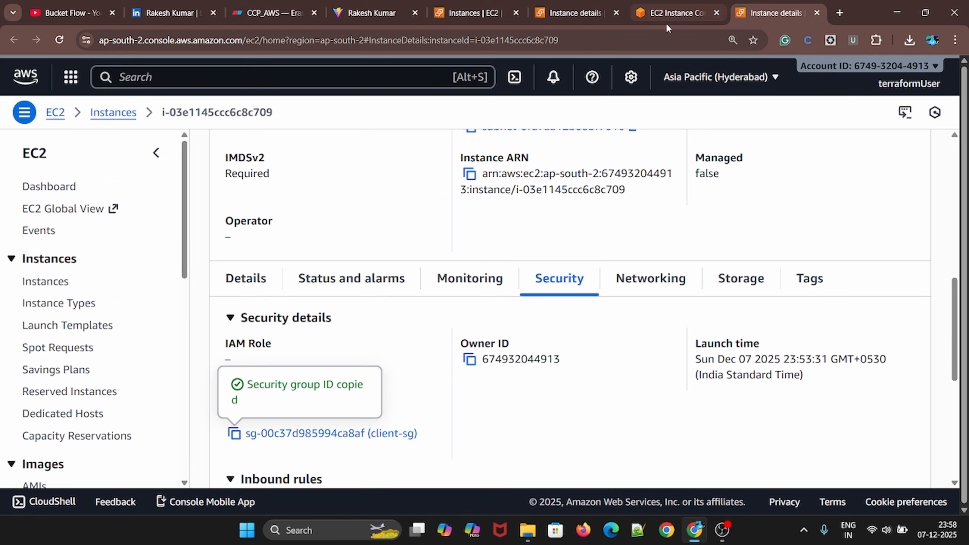
pyautogui.click(666, 23)
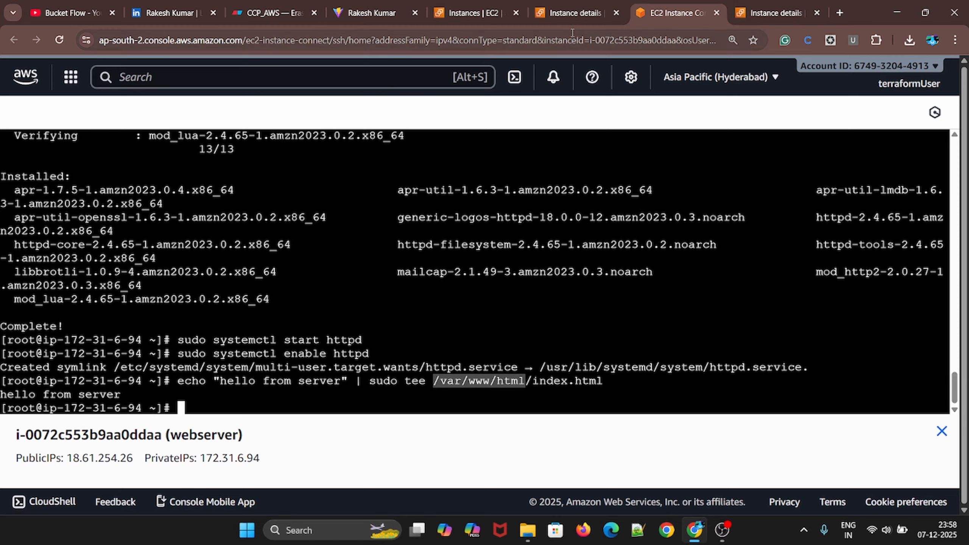
pyautogui.click(573, 13)
pyautogui.click(704, 234)
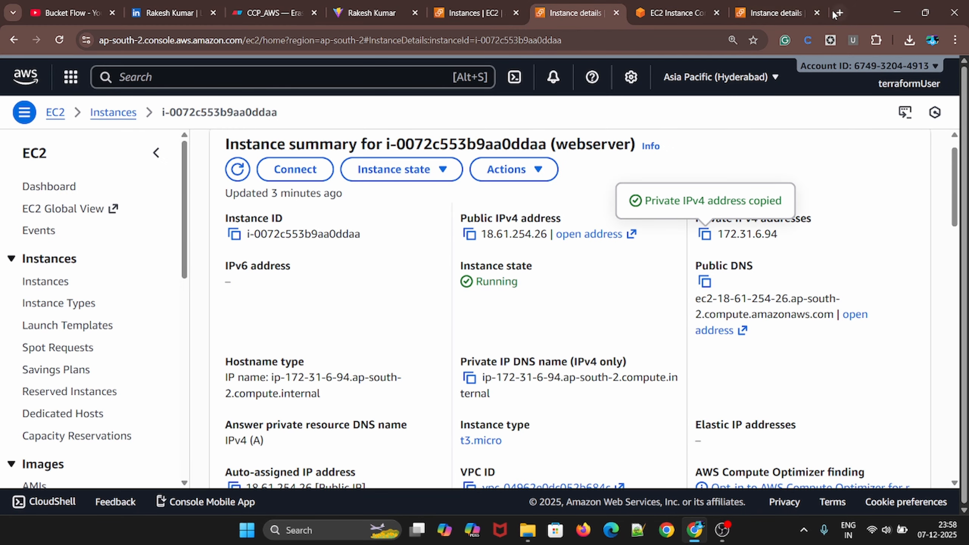
pyautogui.hotkey('ctrl', 't')
pyautogui.click(644, 34)
pyautogui.hotkey('ctrl', 'v')
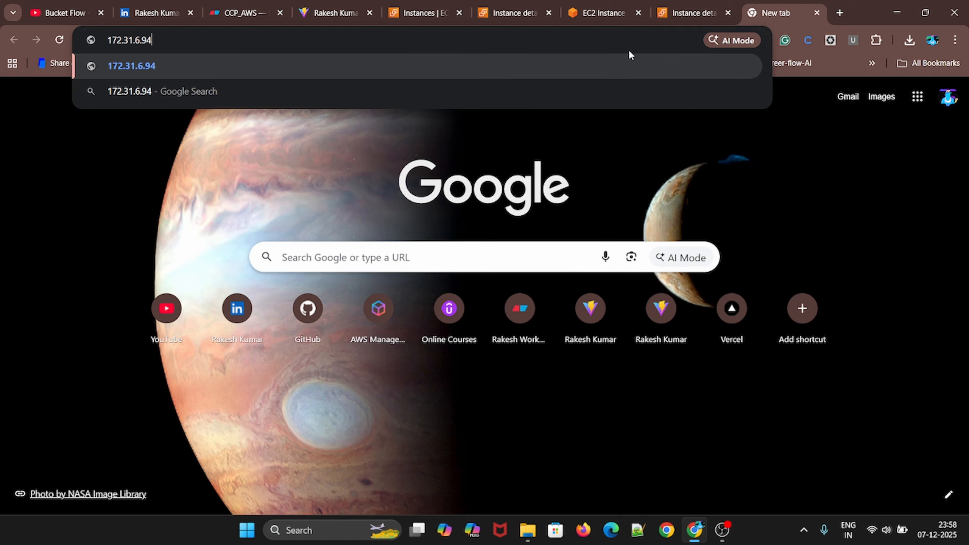
pyautogui.press('Return')
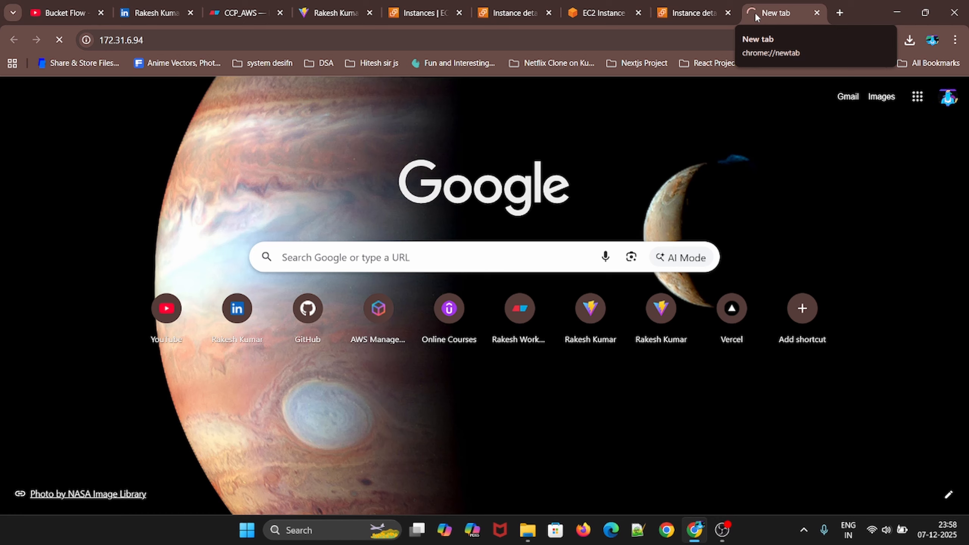
pyautogui.click(816, 13)
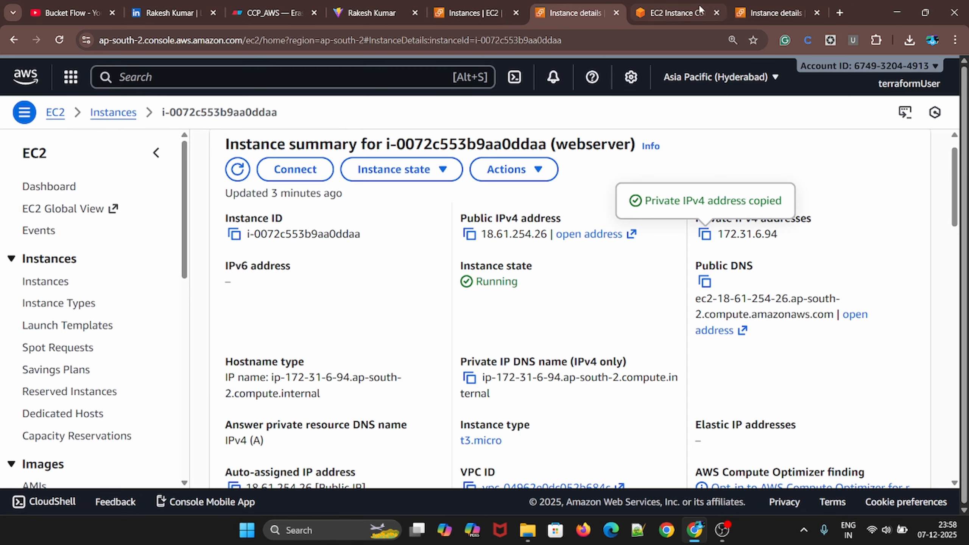
# Connect to the client-server instance in a browser terminal session
pyautogui.click(765, 13)
pyautogui.scroll(6, 390, 274)
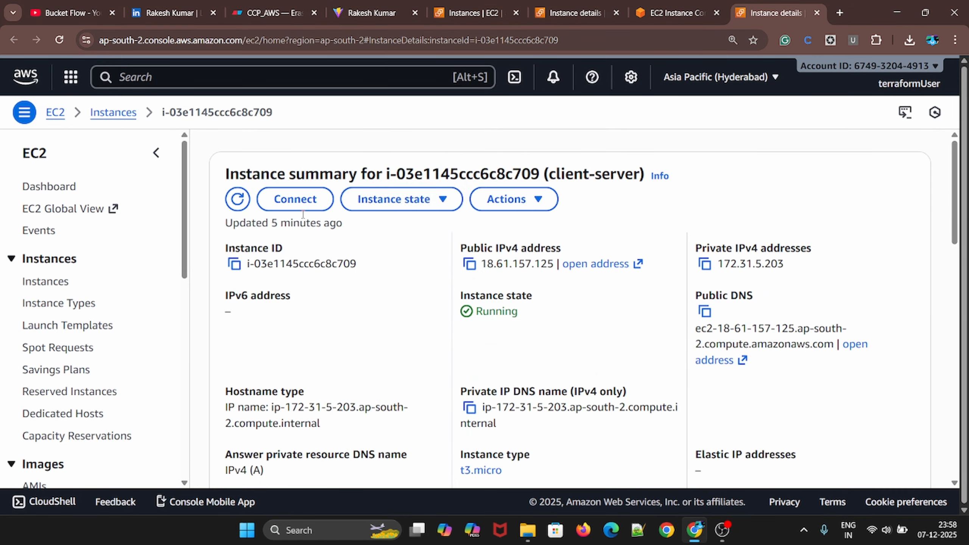
pyautogui.moveTo(549, 176); pyautogui.dragTo(634, 174)
pyautogui.click(296, 199)
pyautogui.scroll(-10, 572, 343)
pyautogui.click(900, 451)
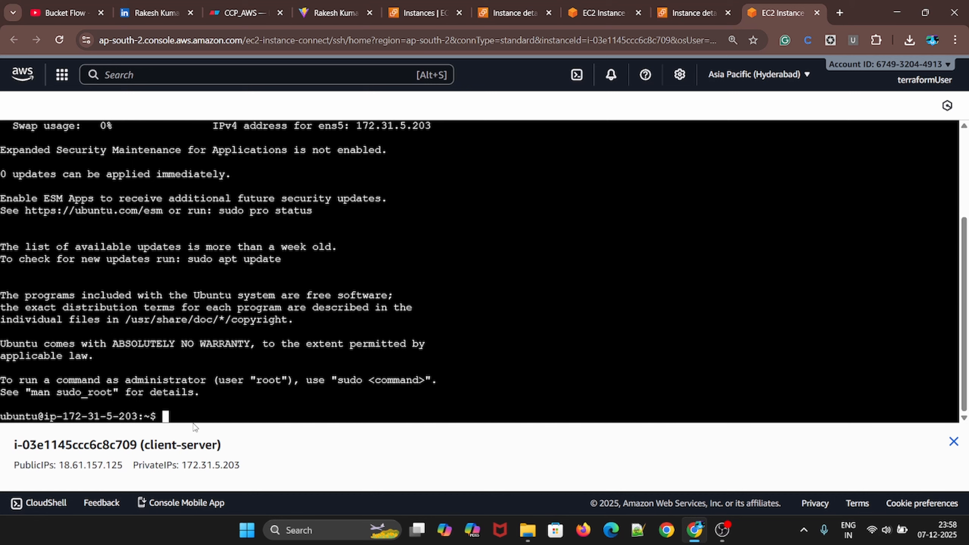
# Switch to the root user on the client instance with sudo -i
pyautogui.write('sudo -i')
pyautogui.press('Return')
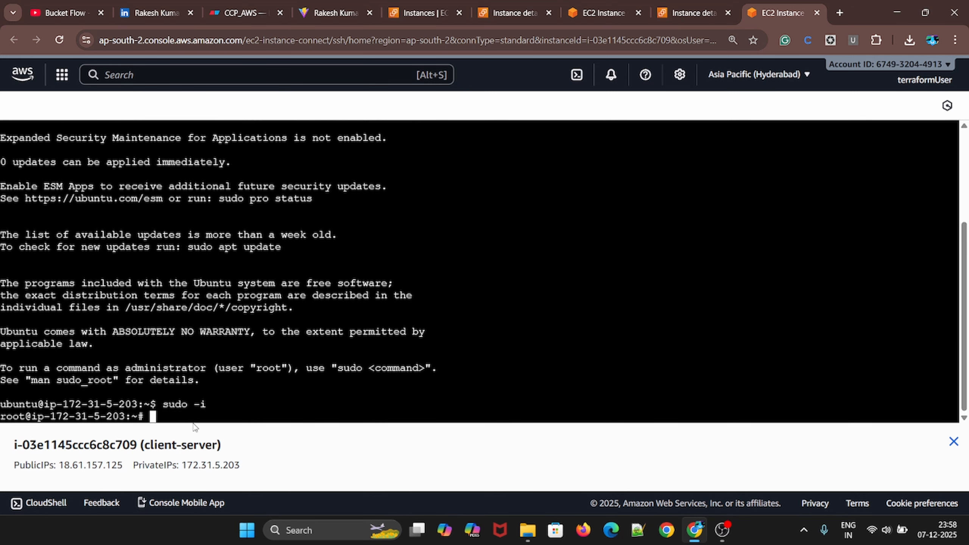
# Update the client instance's package lists with sudo apt update -y
pyautogui.write('sudo apt ')
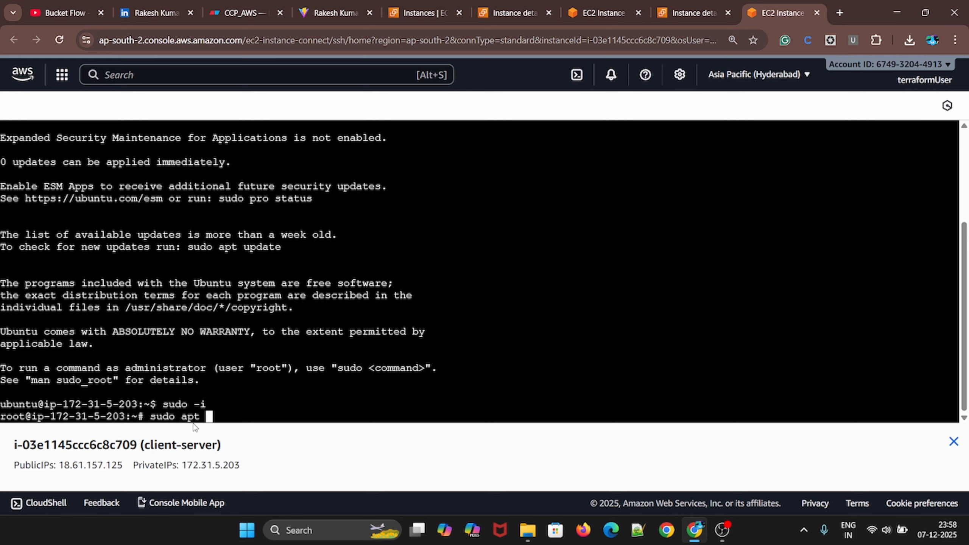
pyautogui.write('update -y')
pyautogui.press('Return')
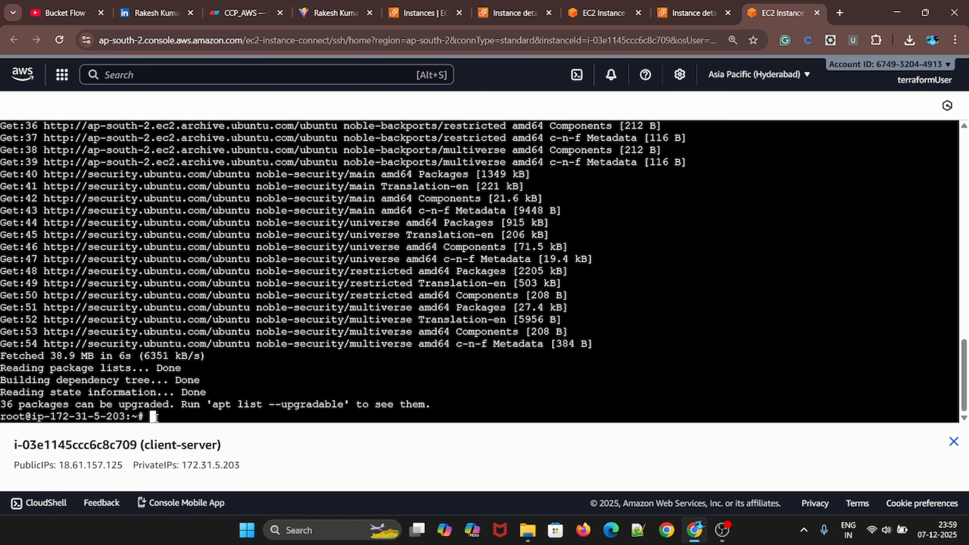
pyautogui.write('curl http://')
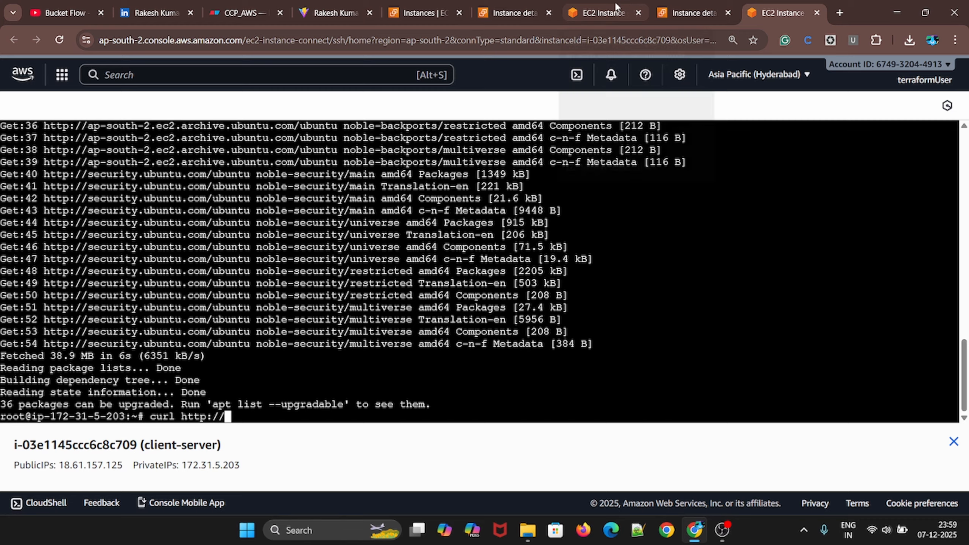
pyautogui.click(602, 12)
pyautogui.click(512, 13)
pyautogui.click(702, 189)
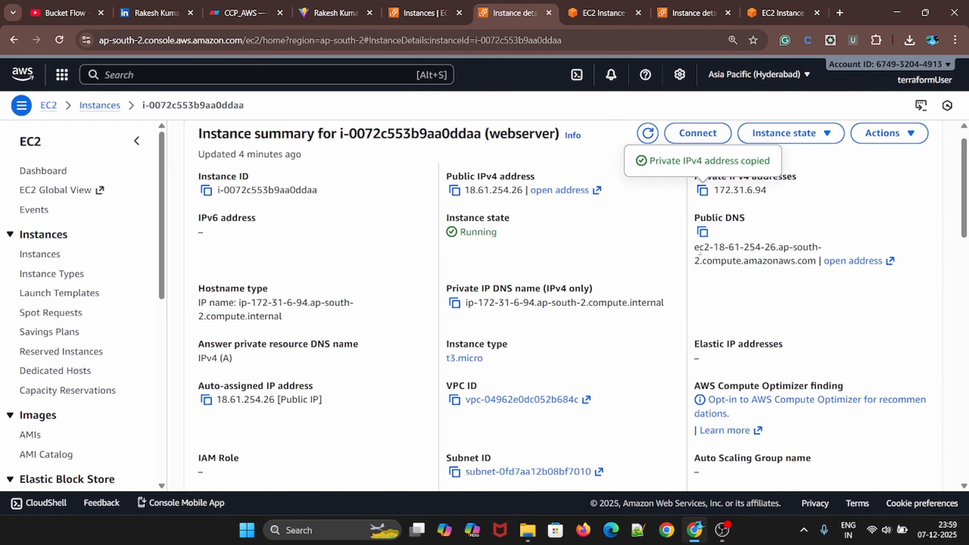
pyautogui.click(781, 9)
pyautogui.rightClick(285, 420)
pyautogui.click(332, 210)
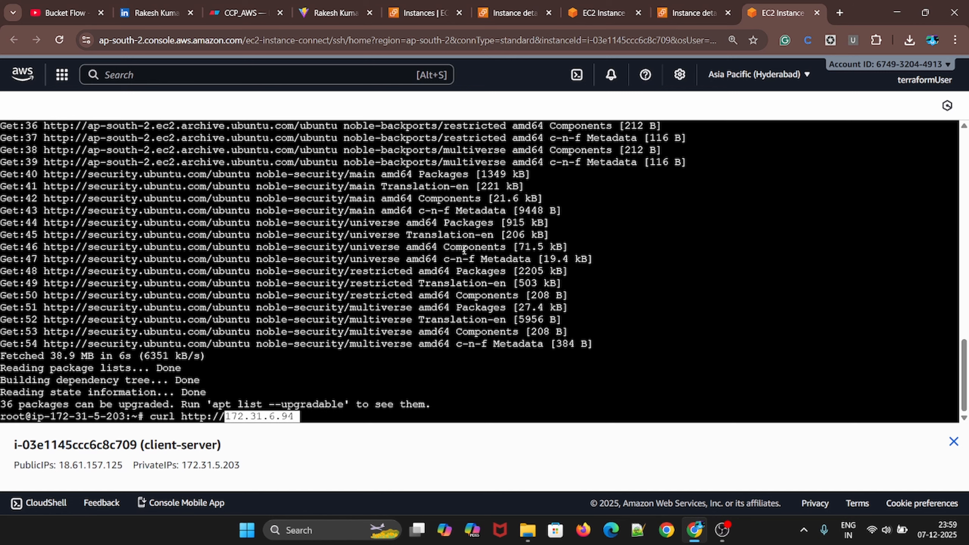
pyautogui.press('Return')
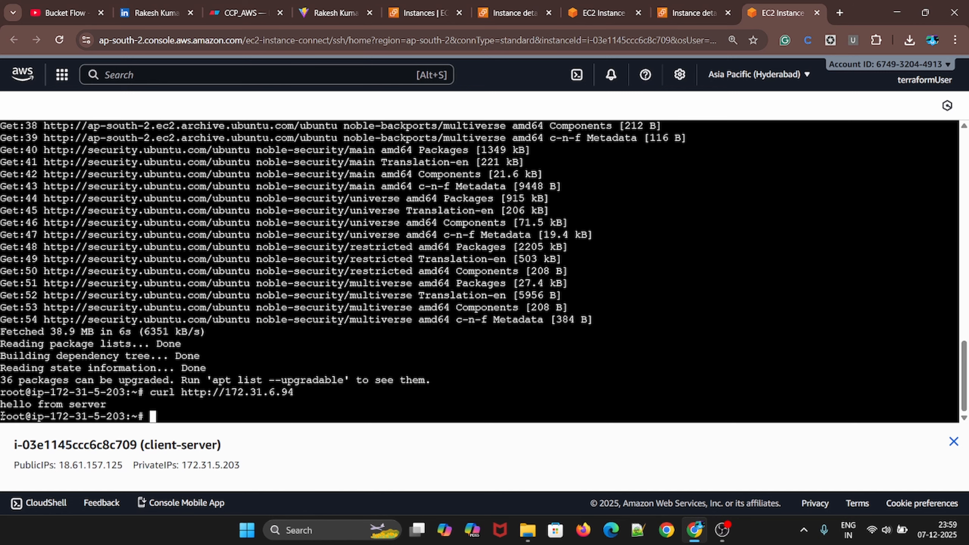
pyautogui.moveTo(1, 405); pyautogui.dragTo(215, 405)
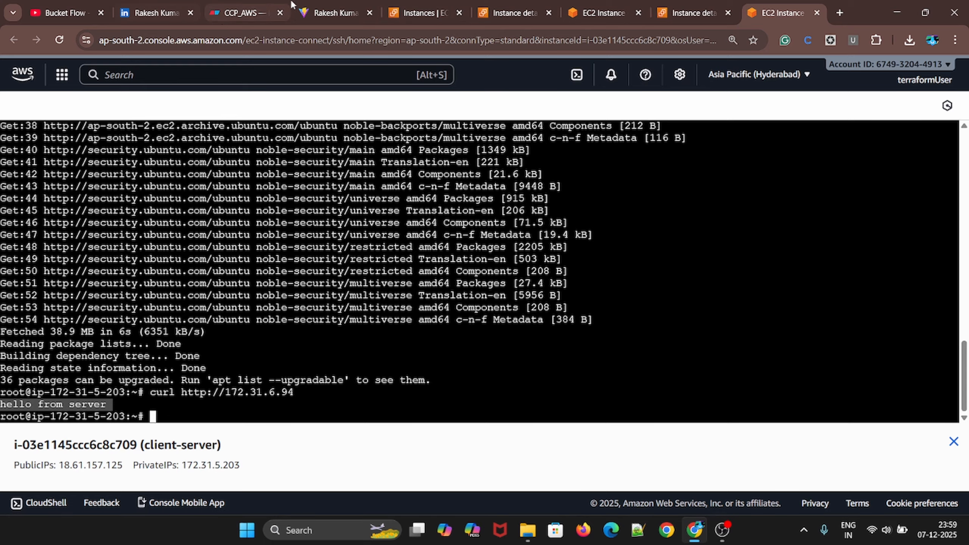
# Switch to the Eraser diagram CCP_AWS and add the text label index.html directly above the server icon
pyautogui.click(335, 3)
pyautogui.click(239, 13)
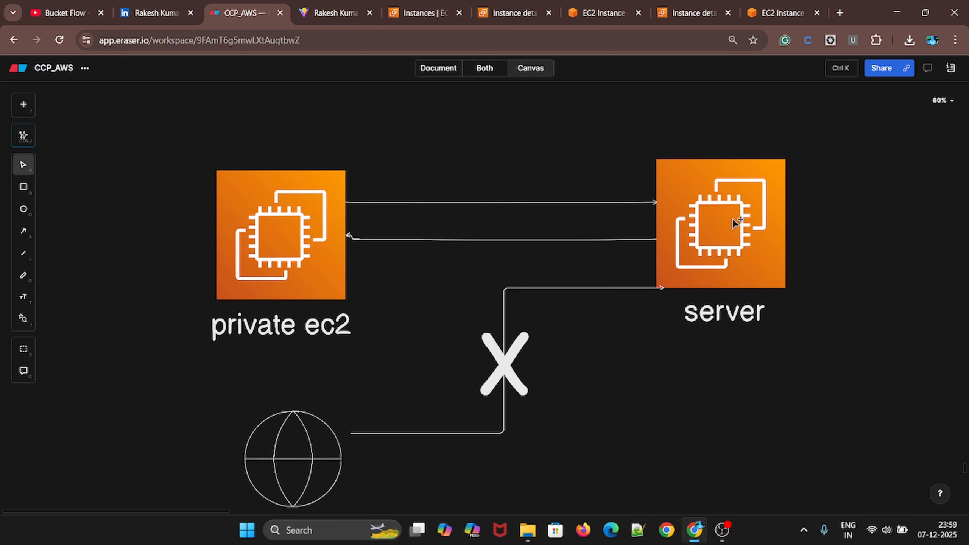
pyautogui.press('t')
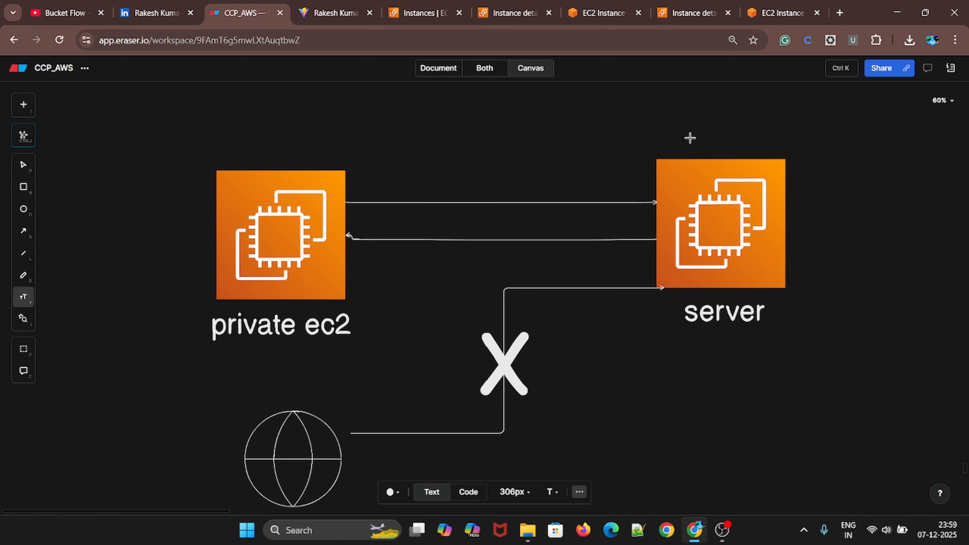
pyautogui.click(688, 138)
pyautogui.write('index.html')
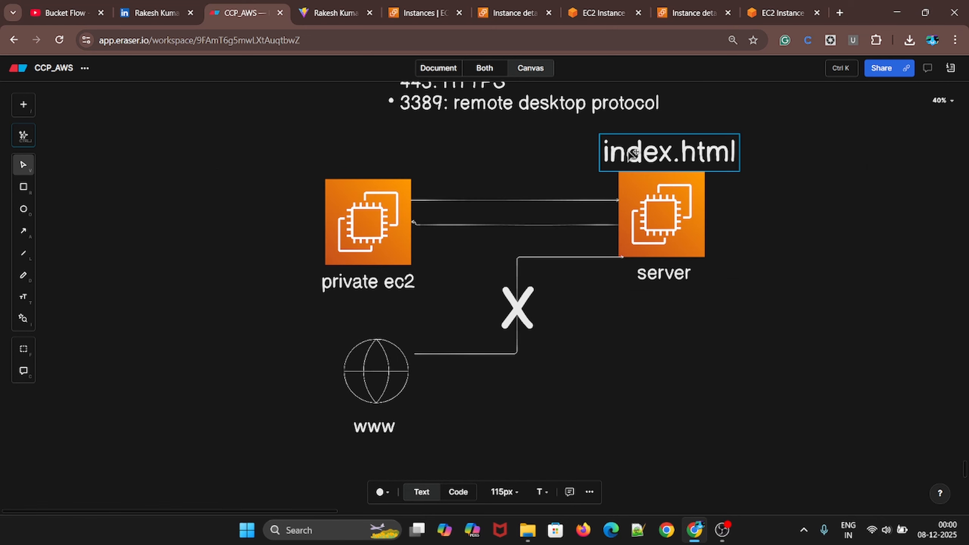
pyautogui.moveTo(629, 141)
pyautogui.mouseDown()
pyautogui.moveTo(648, 147)
pyautogui.moveTo(620, 145)
pyautogui.mouseUp()
pyautogui.scroll(1, 768, 287)
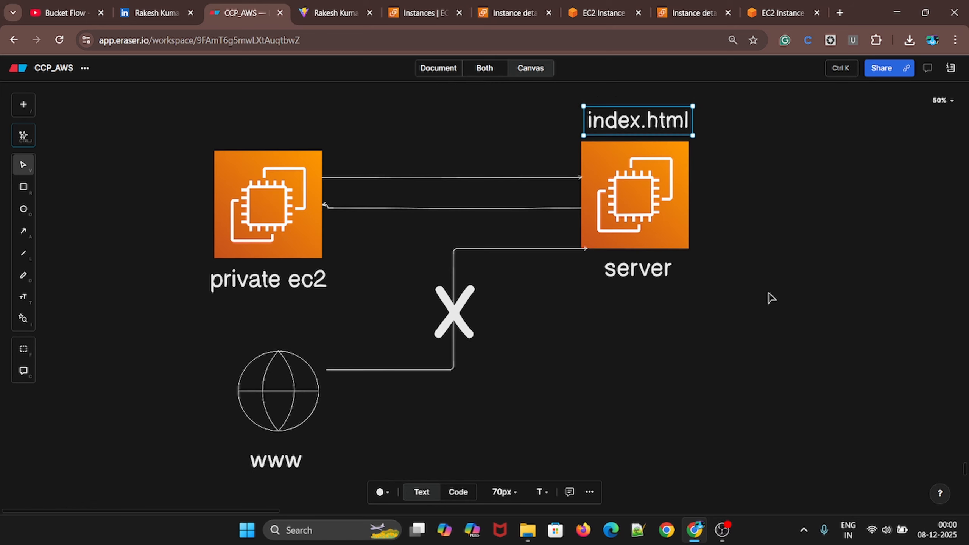
pyautogui.hscroll(-2, 436, 282)
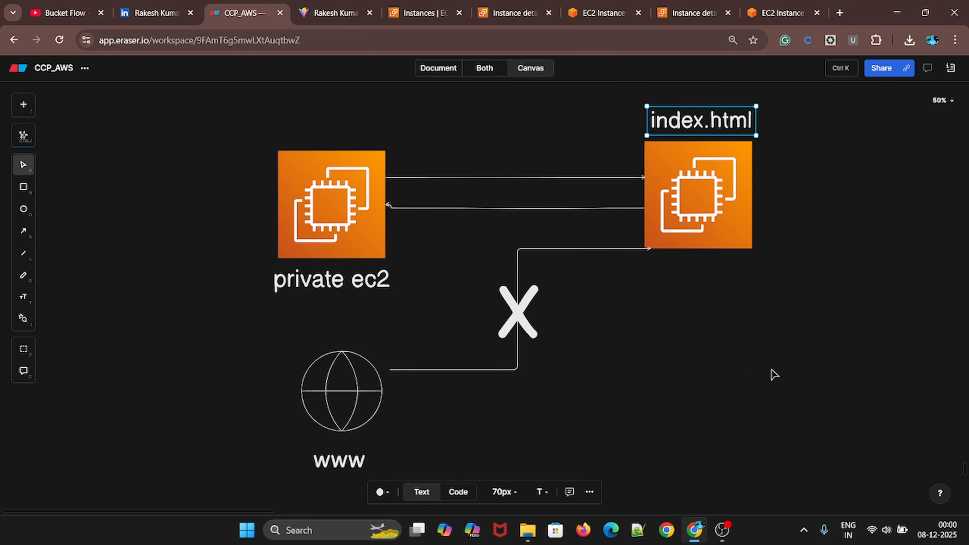
pyautogui.click(772, 373)
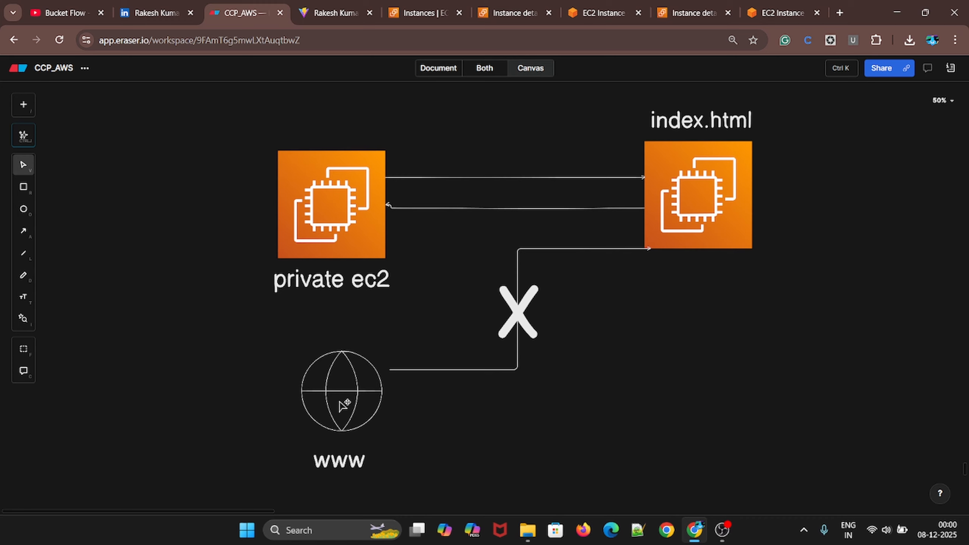
# Switch to the webserver instance's details in the AWS console and open its security group webserver-sg
pyautogui.click(615, 14)
pyautogui.click(505, 5)
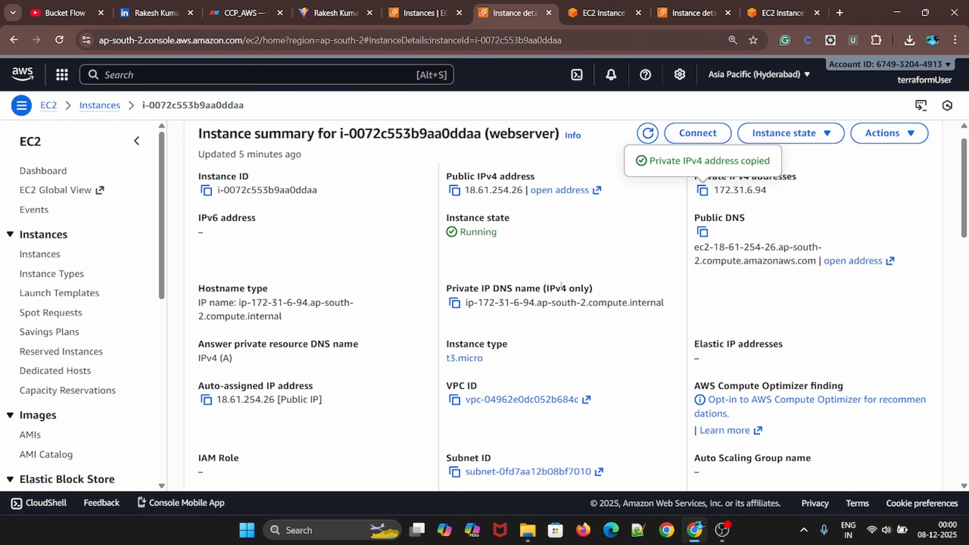
pyautogui.scroll(-5, 711, 363)
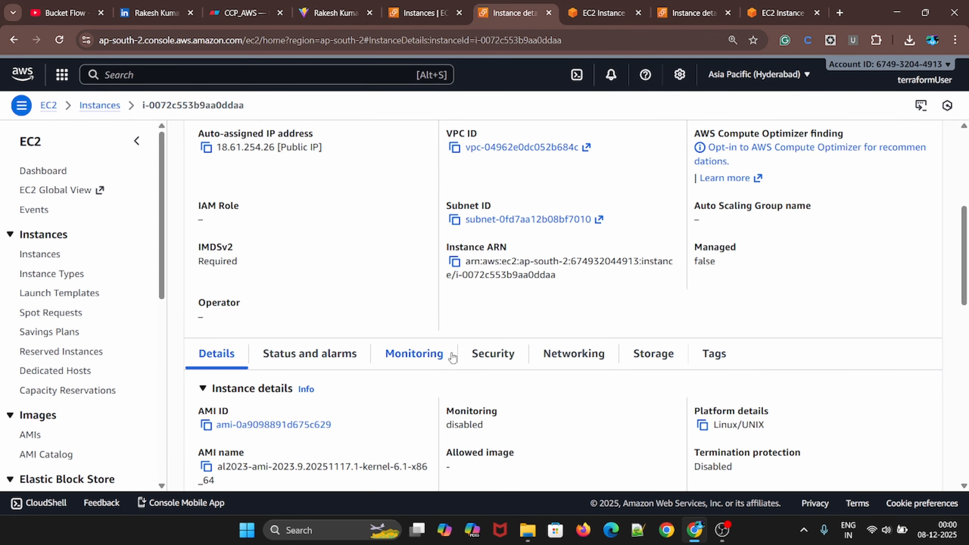
pyautogui.click(493, 353)
pyautogui.scroll(-7, 754, 269)
pyautogui.scroll(3, 434, 274)
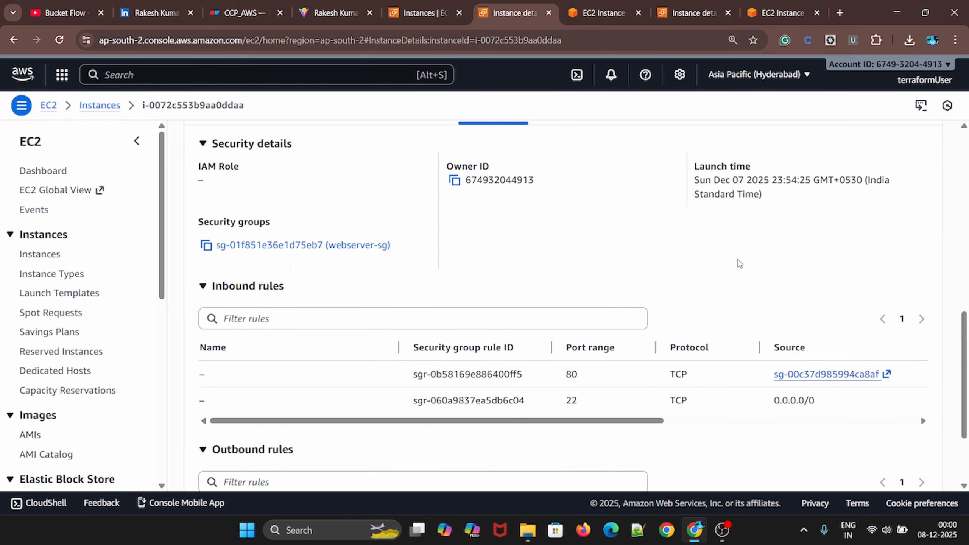
pyautogui.click(301, 252)
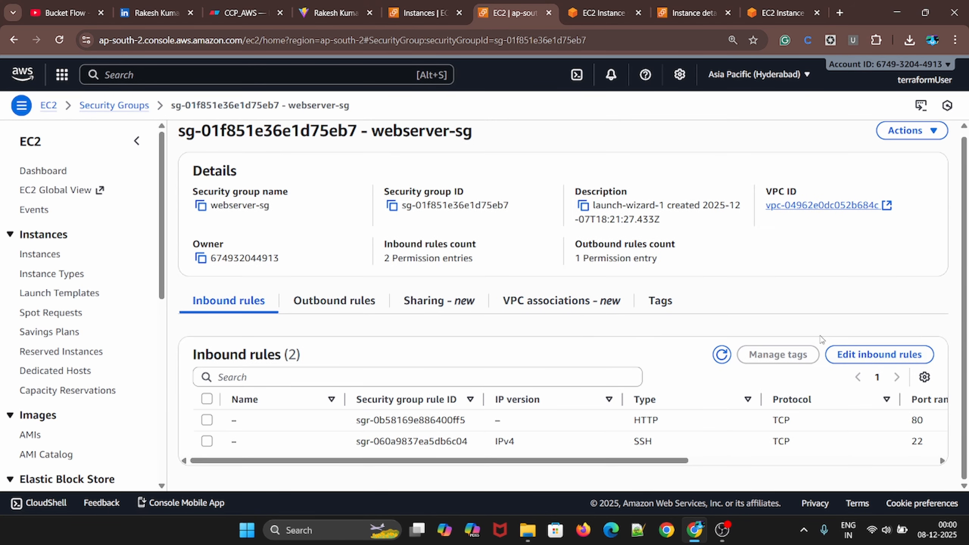
# Add an inbound rule to webserver-sg allowing All TCP from Anywhere-IPv4 and save the rules
pyautogui.click(884, 354)
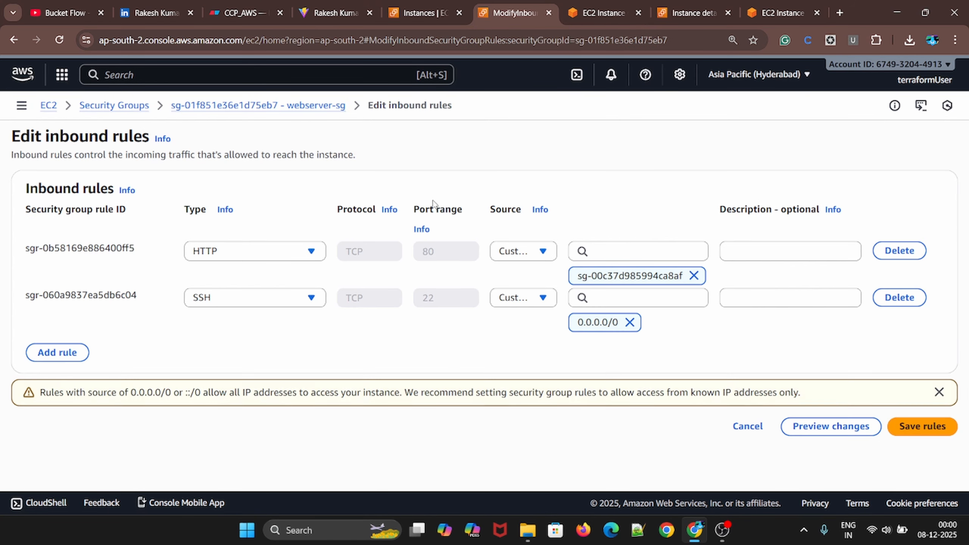
pyautogui.click(43, 352)
pyautogui.click(254, 351)
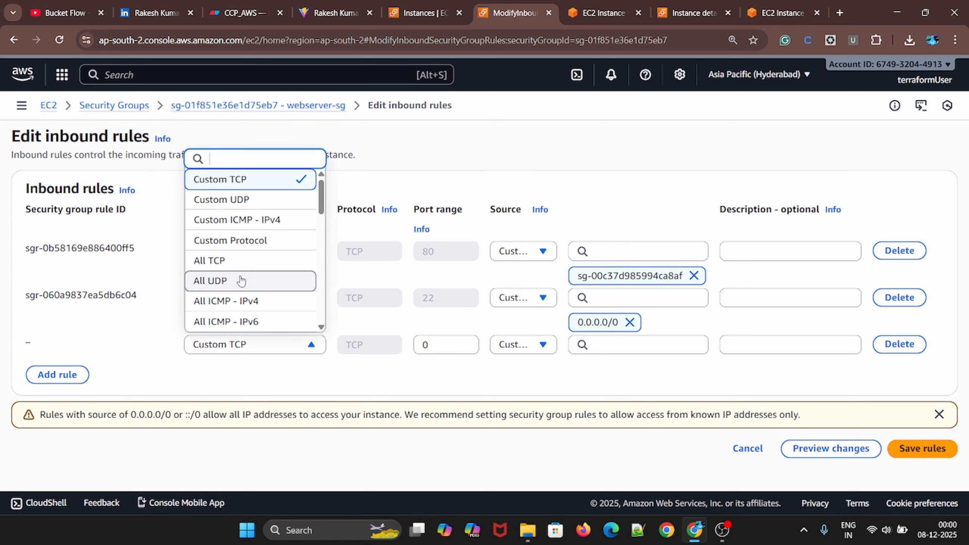
pyautogui.scroll(-5, 229, 288)
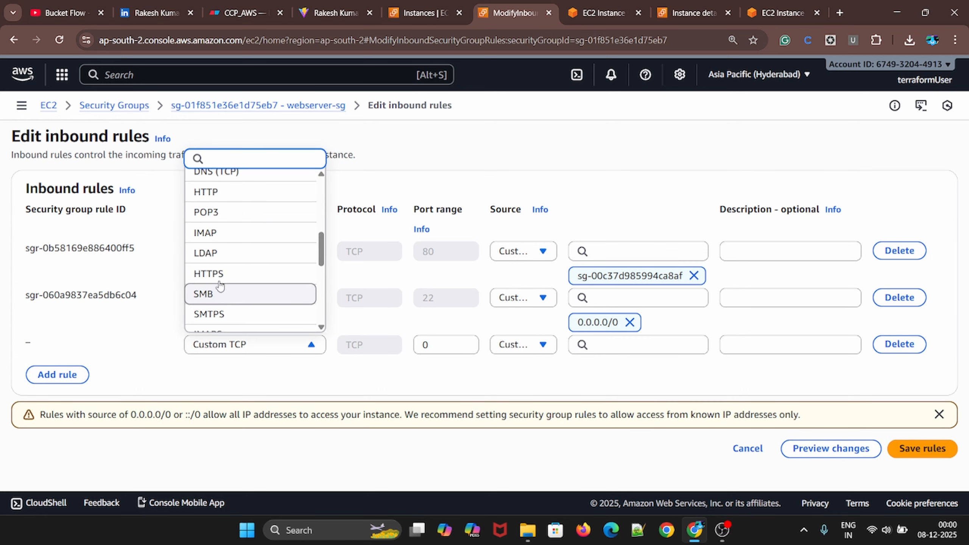
pyautogui.scroll(-3, 227, 309)
pyautogui.scroll(1, 225, 281)
pyautogui.scroll(7, 225, 281)
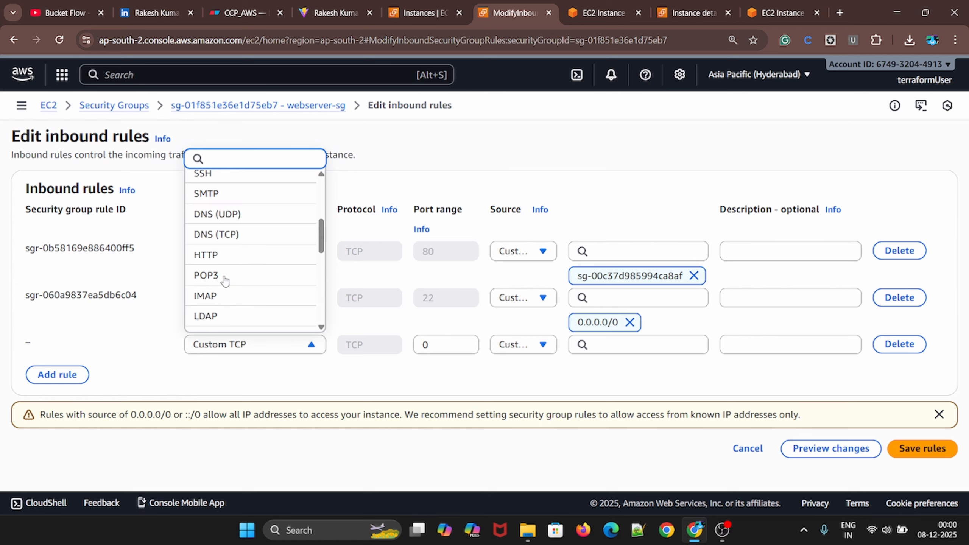
pyautogui.click(225, 263)
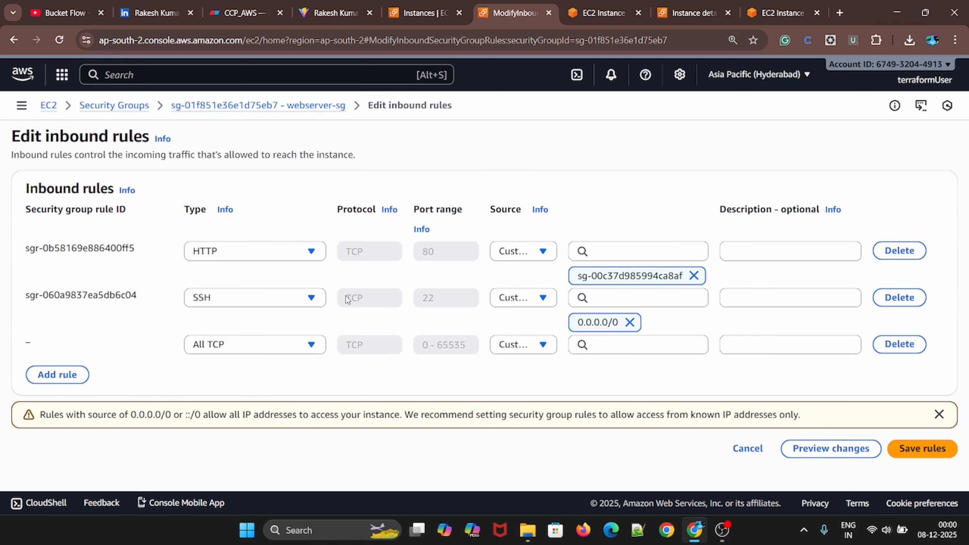
pyautogui.click(541, 345)
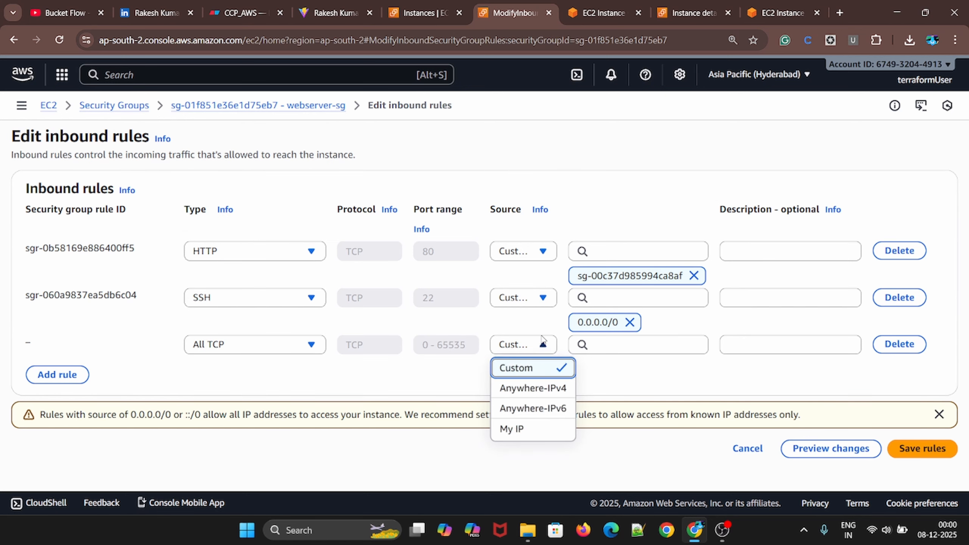
pyautogui.click(533, 388)
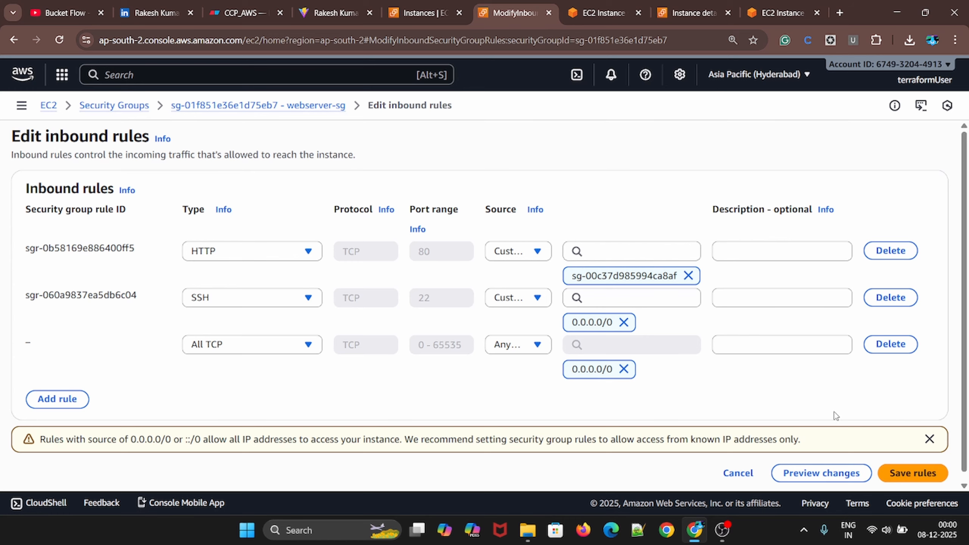
pyautogui.click(907, 475)
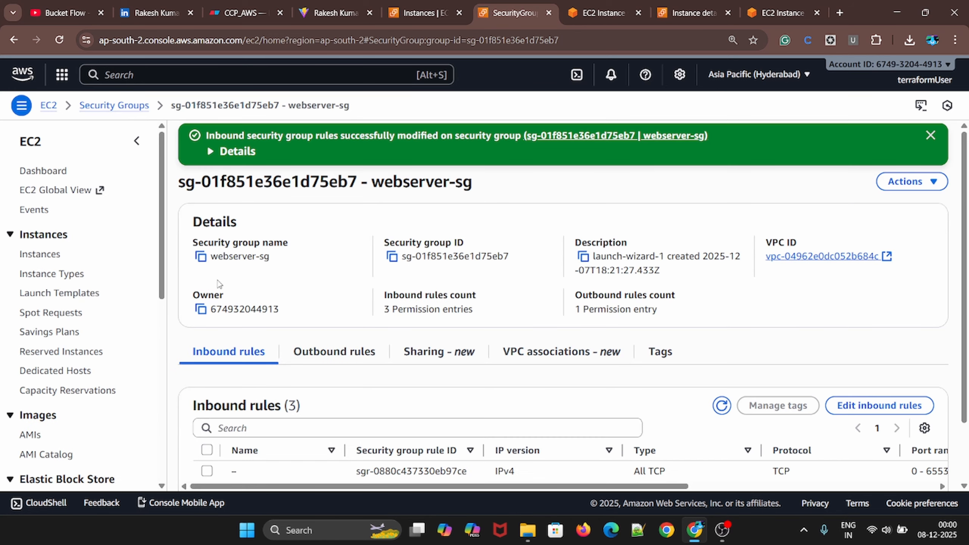
# Load the webserver's copied private IPv4 address 172.31.6.94 in a new browser tab and recheck webserver-sg's inbound rules
pyautogui.click(424, 12)
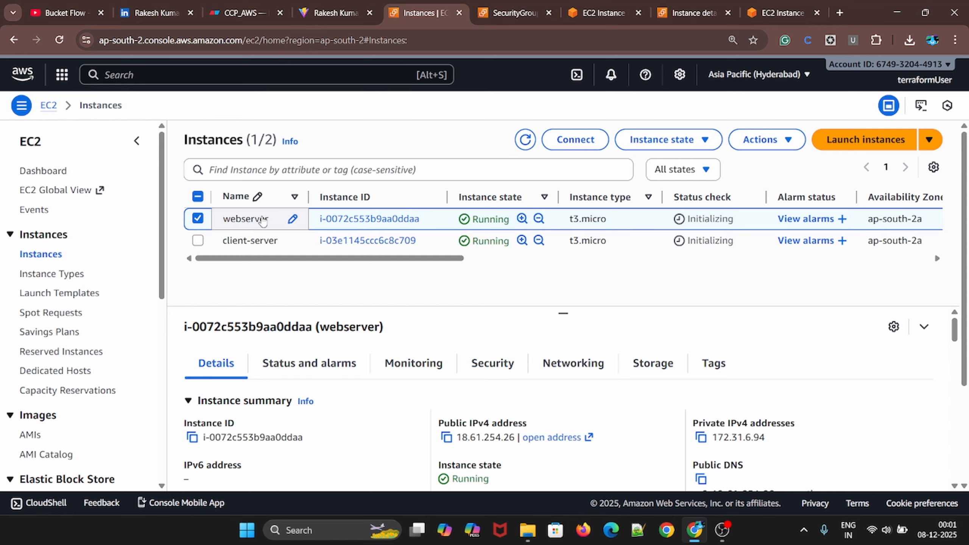
pyautogui.click(701, 437)
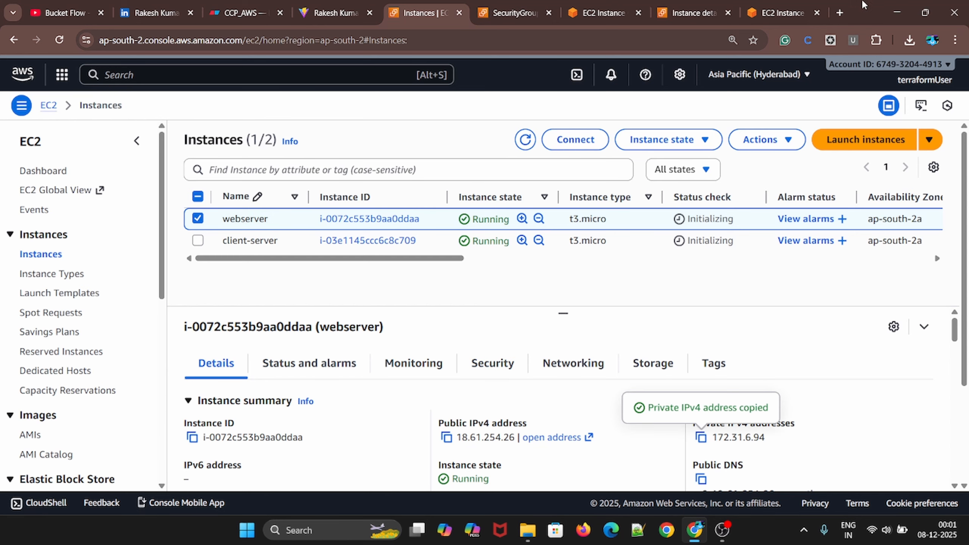
pyautogui.click(839, 13)
pyautogui.hotkey('ctrl', 'v')
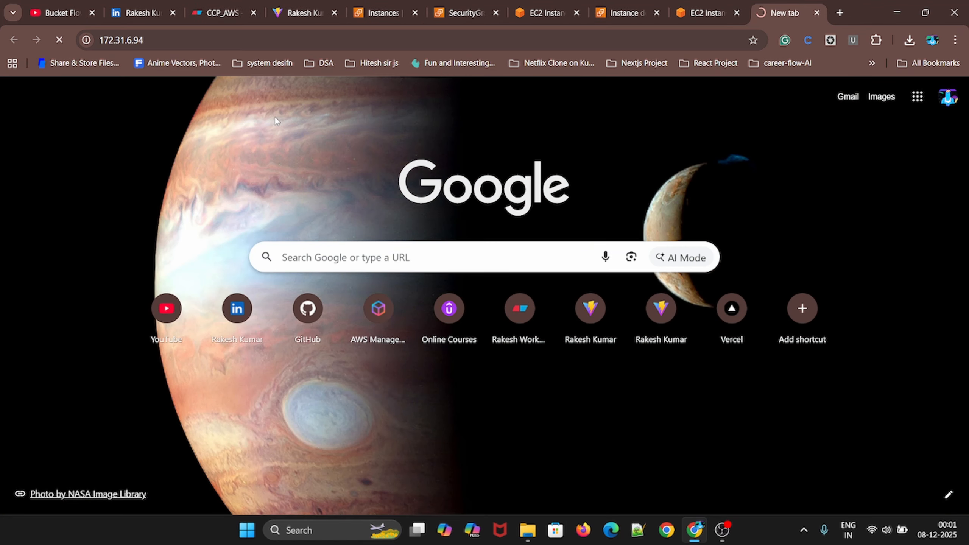
pyautogui.press('Return')
pyautogui.click(462, 13)
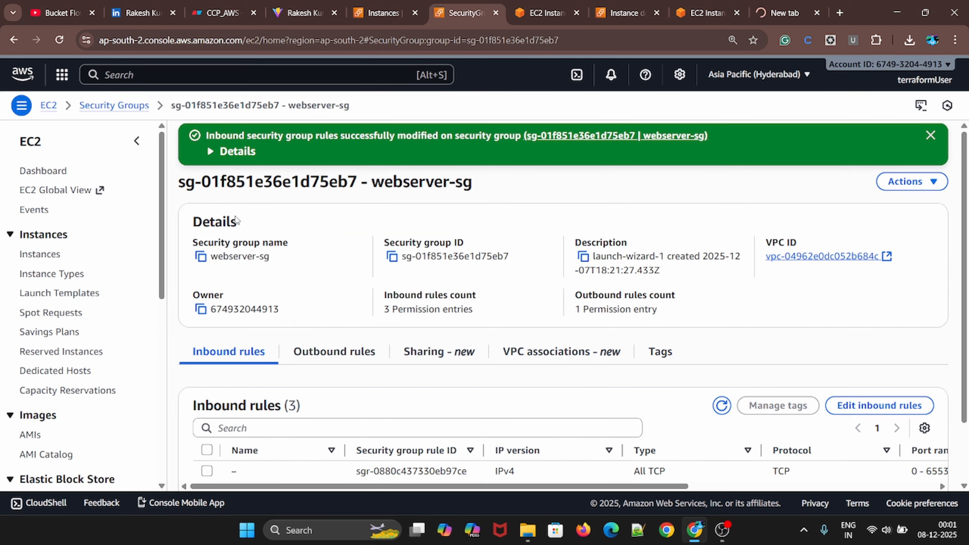
pyautogui.scroll(-2, 244, 198)
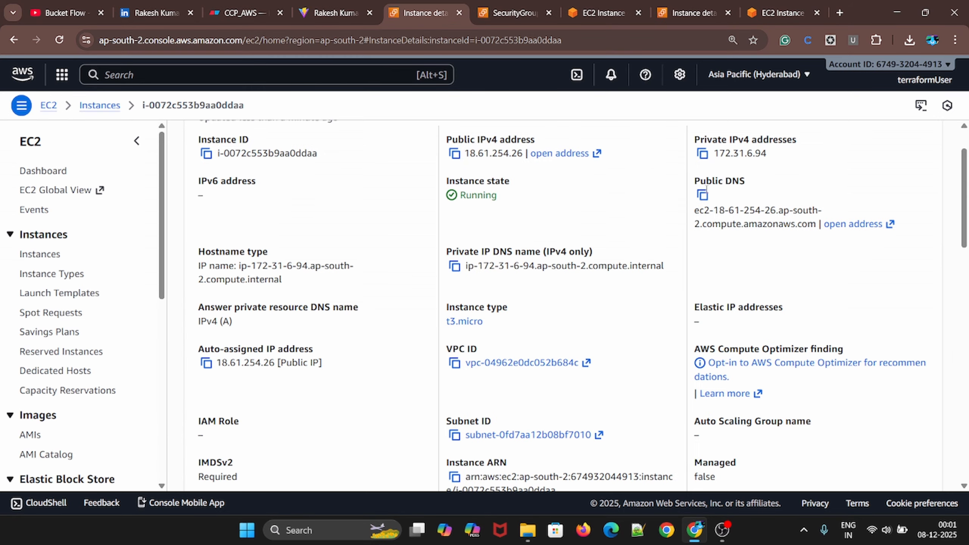
# Copy the webserver's public DNS name and load its page in a new browser tab
pyautogui.click(702, 195)
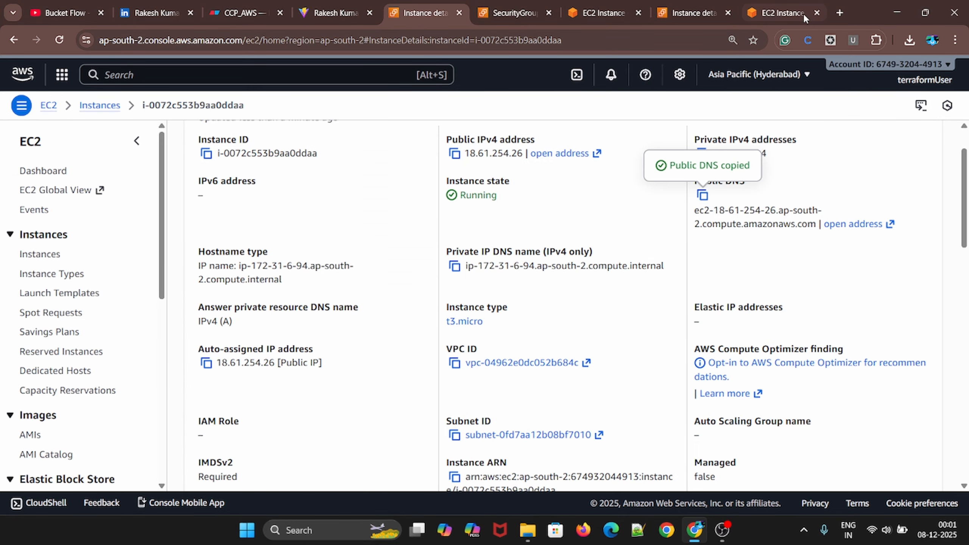
pyautogui.click(839, 13)
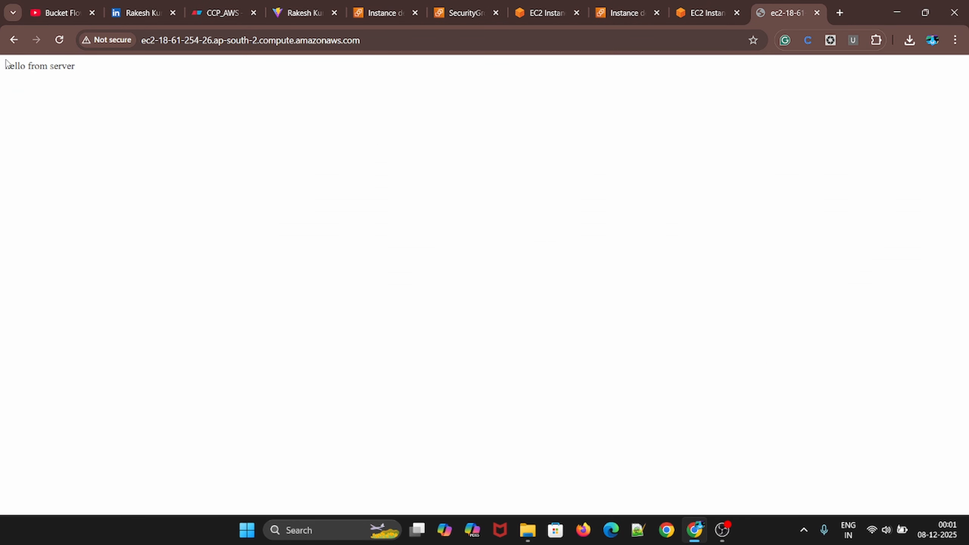
pyautogui.moveTo(5, 62); pyautogui.dragTo(128, 95)
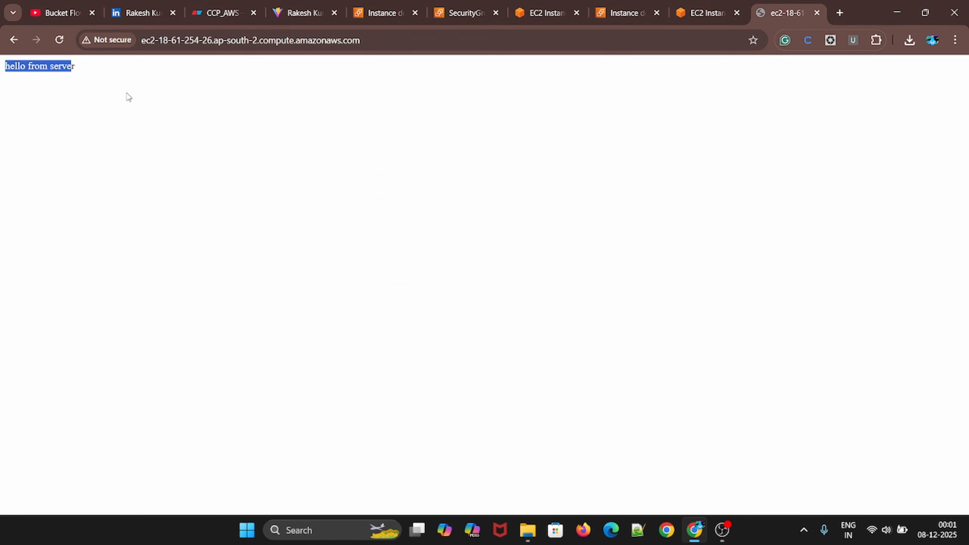
pyautogui.click(160, 116)
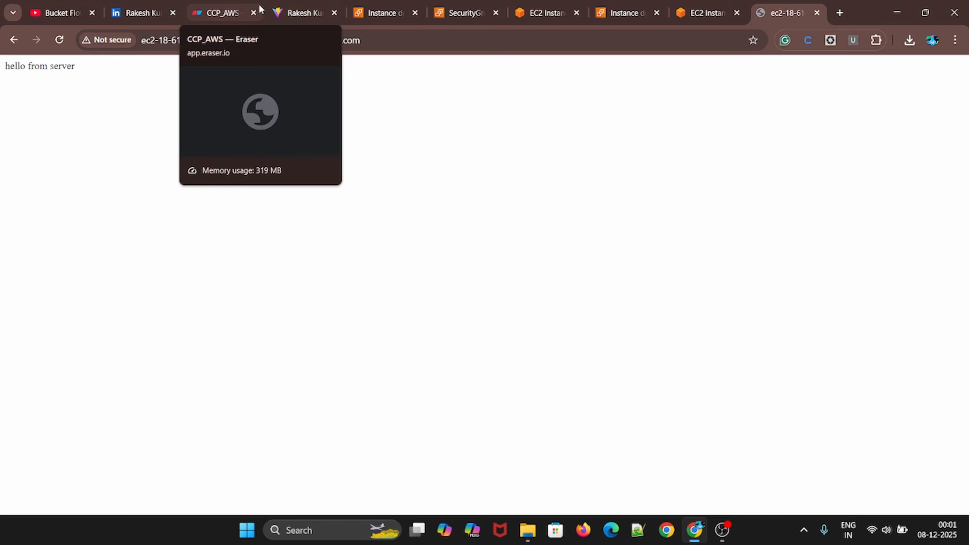
# Switch to the Eraser diagram CCP_AWS and place an empty text label below the www label
pyautogui.click(210, 7)
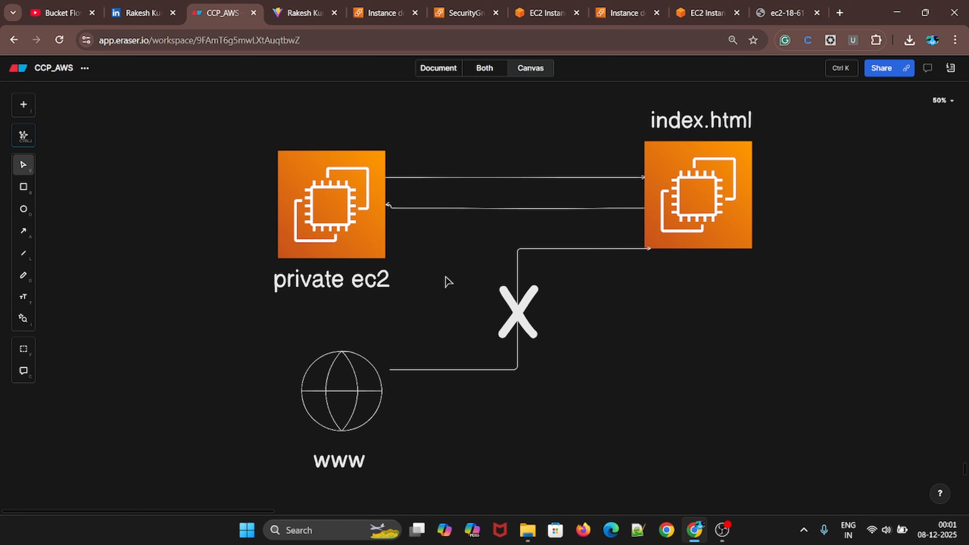
pyautogui.scroll(-3, 445, 281)
pyautogui.scroll(1, 454, 301)
pyautogui.scroll(-3, 401, 328)
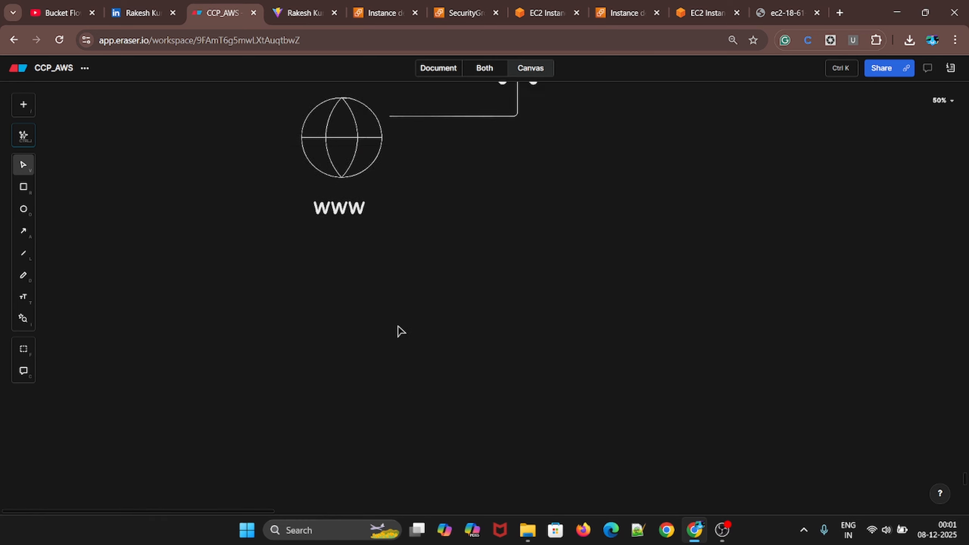
pyautogui.press('t')
pyautogui.click(346, 220)
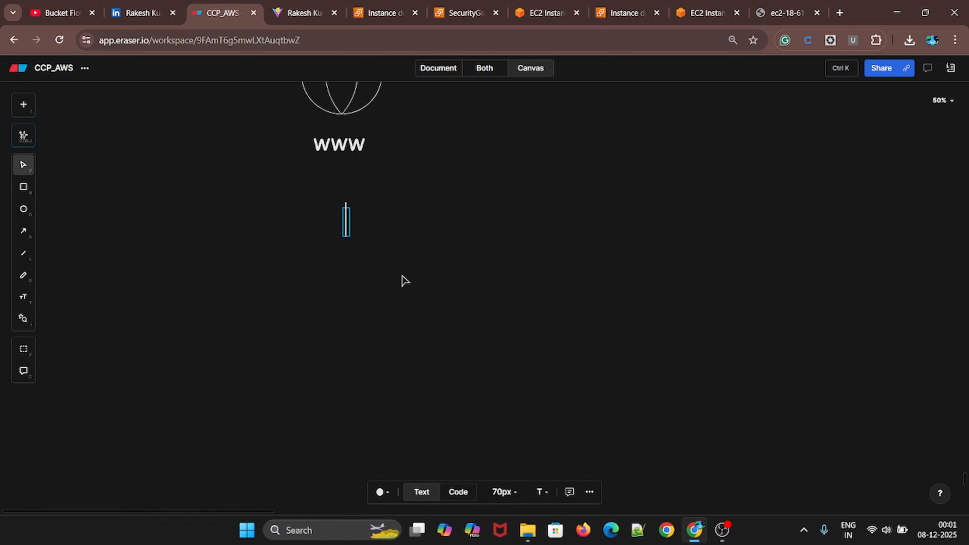
pyautogui.write('bug')
pyautogui.press('Return')
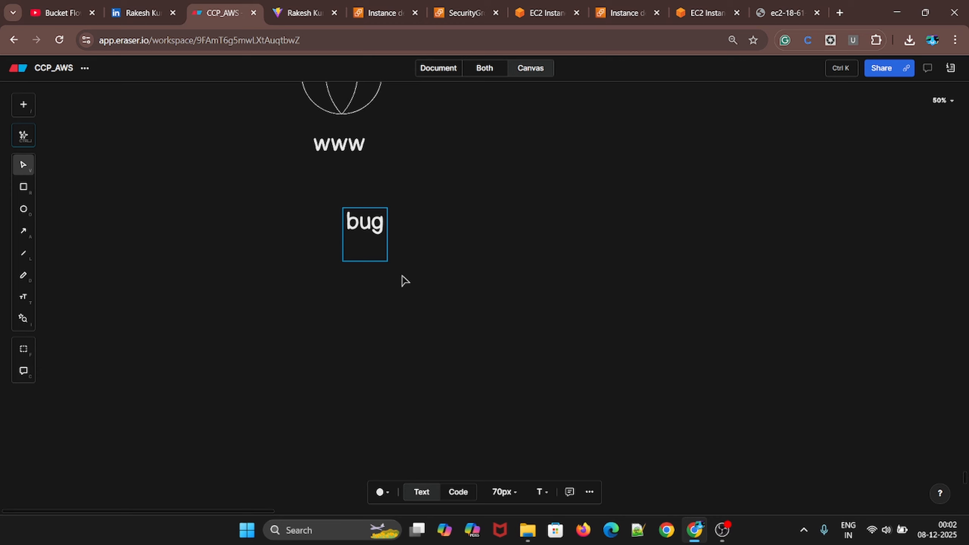
pyautogui.press('BackSpace')
pyautogui.press('BackSpace')
pyautogui.press('BackSpace')
pyautogui.write('f')
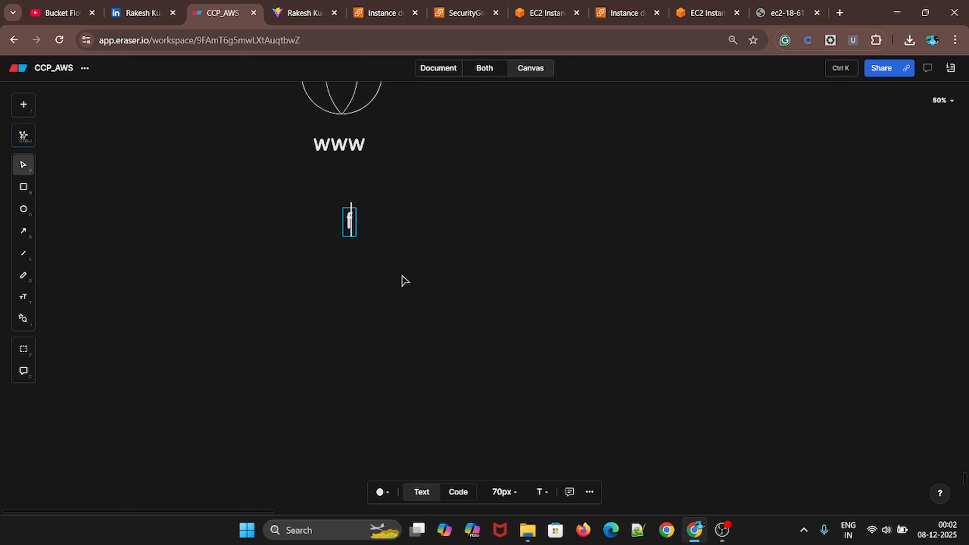
pyautogui.write('i')
pyautogui.press('BackSpace')
pyautogui.press('BackSpace')
pyautogui.write('fi')
pyautogui.press('BackSpace')
pyautogui.press('BackSpace')
pyautogui.write('bu')
pyautogui.press('BackSpace')
pyautogui.press('BackSpace')
# Enter the heading "troubleshoot" in the text label with the bullet "security group: time out" beneath it
pyautogui.write('troubleshoot')
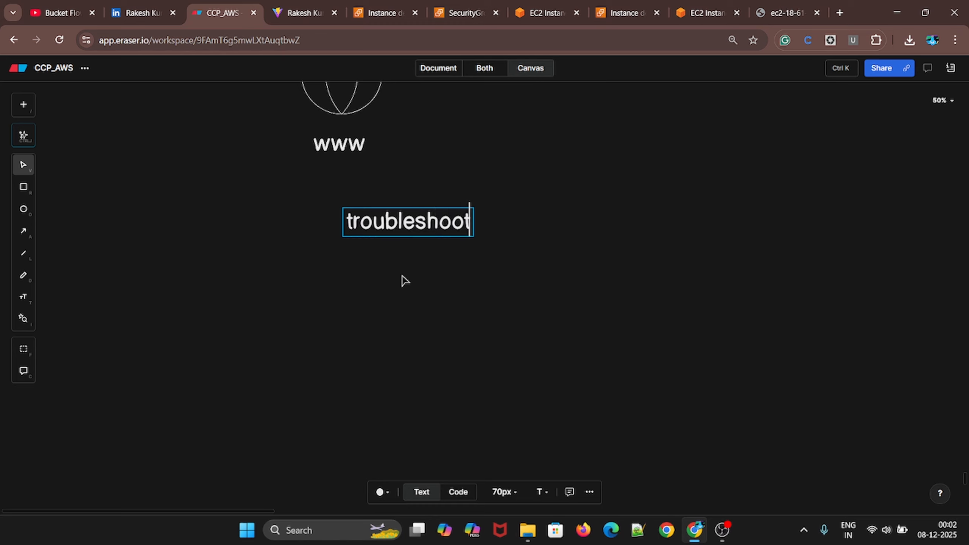
pyautogui.press('Return')
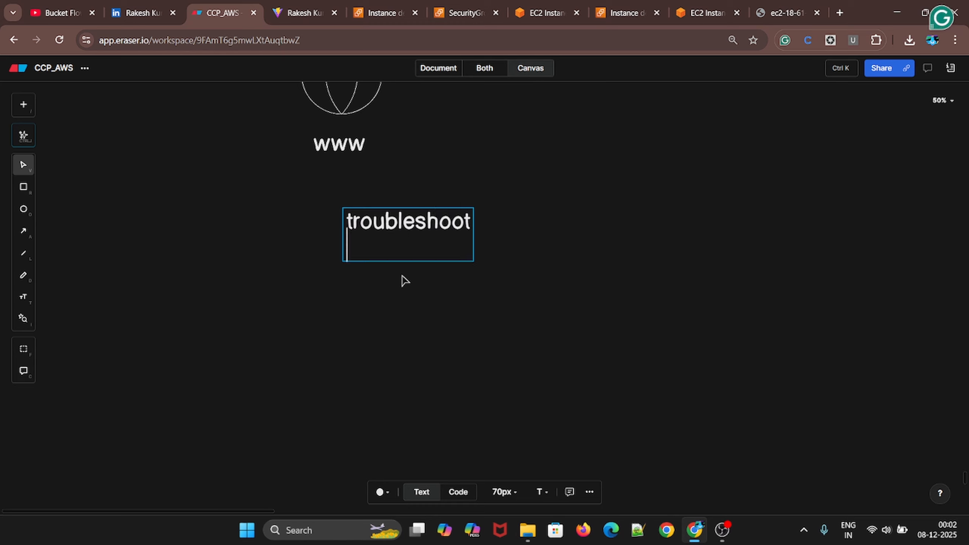
pyautogui.write('-')
pyautogui.write('sg')
pyautogui.press('BackSpace')
pyautogui.write('ecurity')
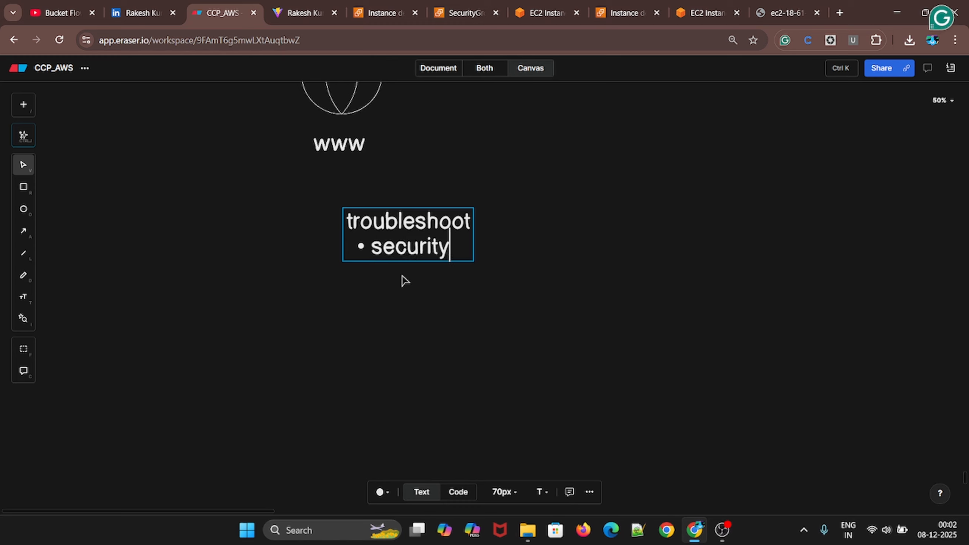
pyautogui.write(' group')
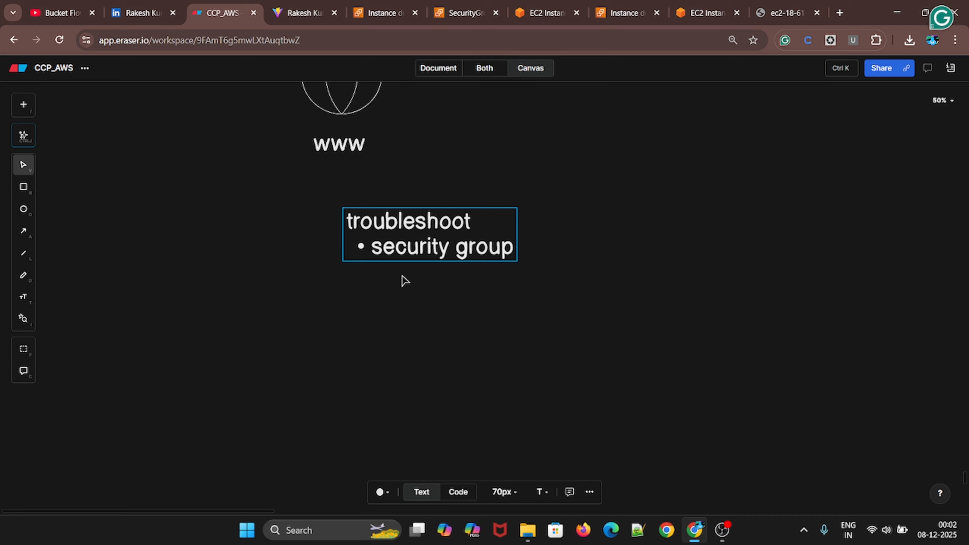
pyautogui.write(': ')
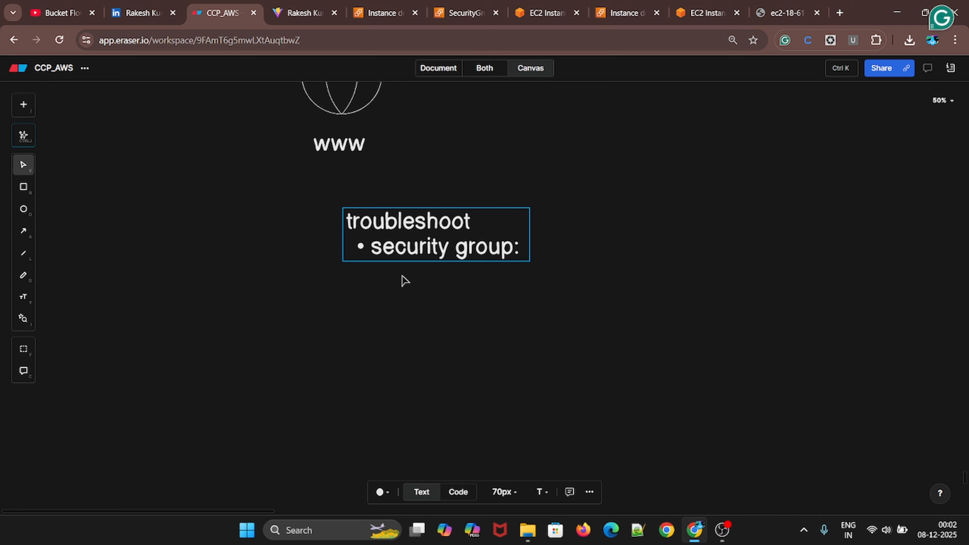
pyautogui.write('time out')
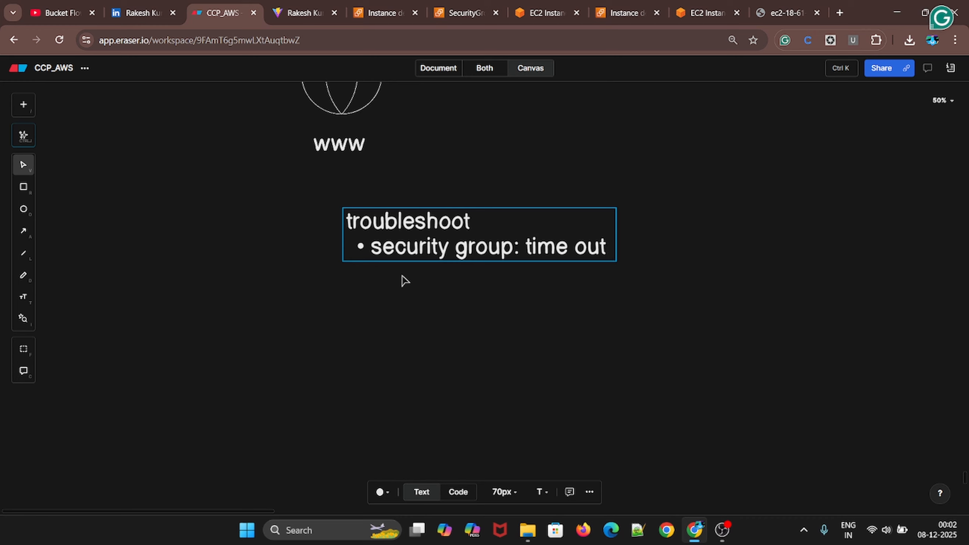
# Add the bullet "not runing ec2 : connection error" below the security group bullet and shift the troubleshoot label slightly toward the www label's left edge
pyautogui.press('Return')
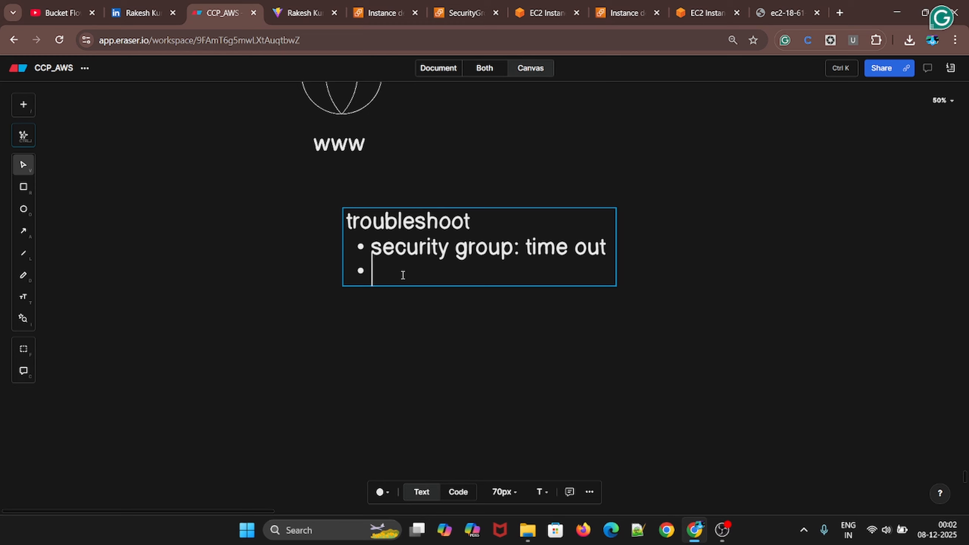
pyautogui.write('not')
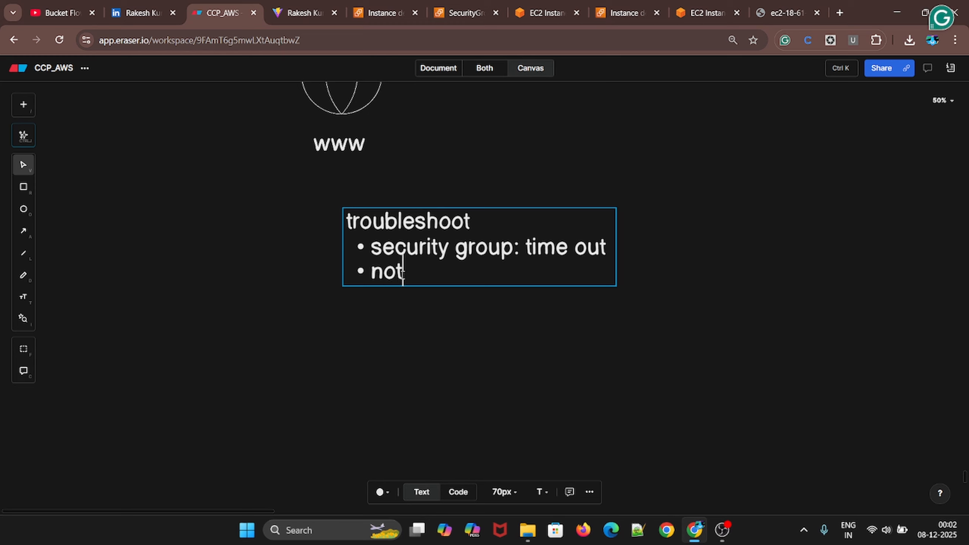
pyautogui.write(' runing ec2 ')
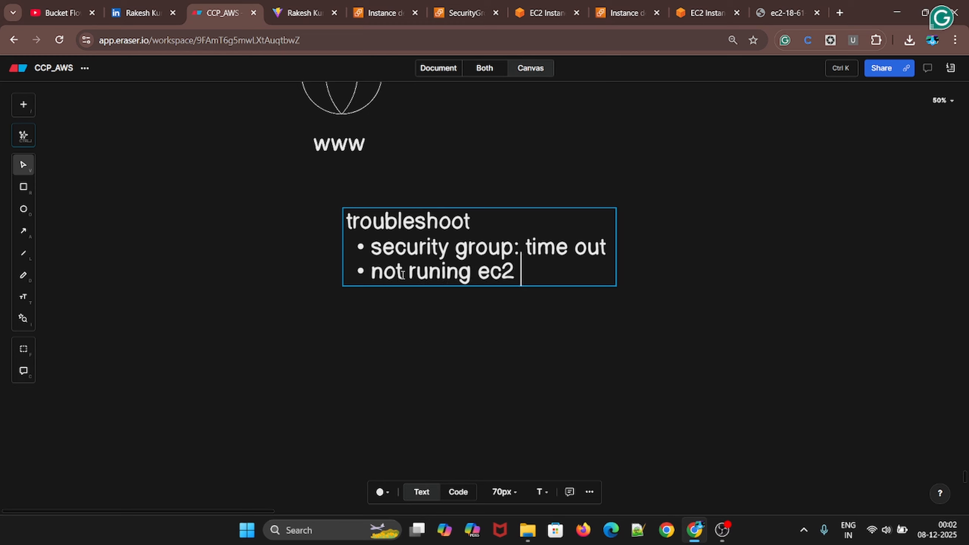
pyautogui.write(': ')
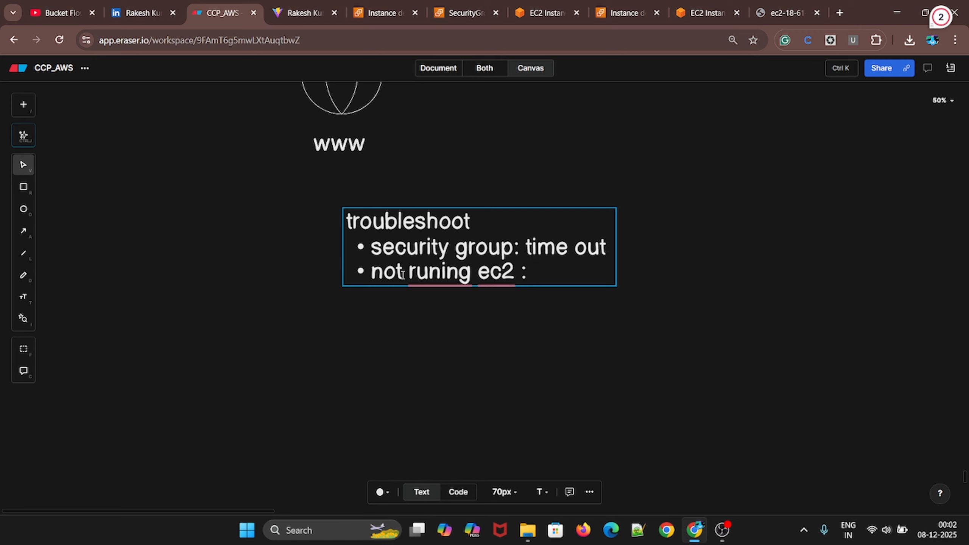
pyautogui.write('connection')
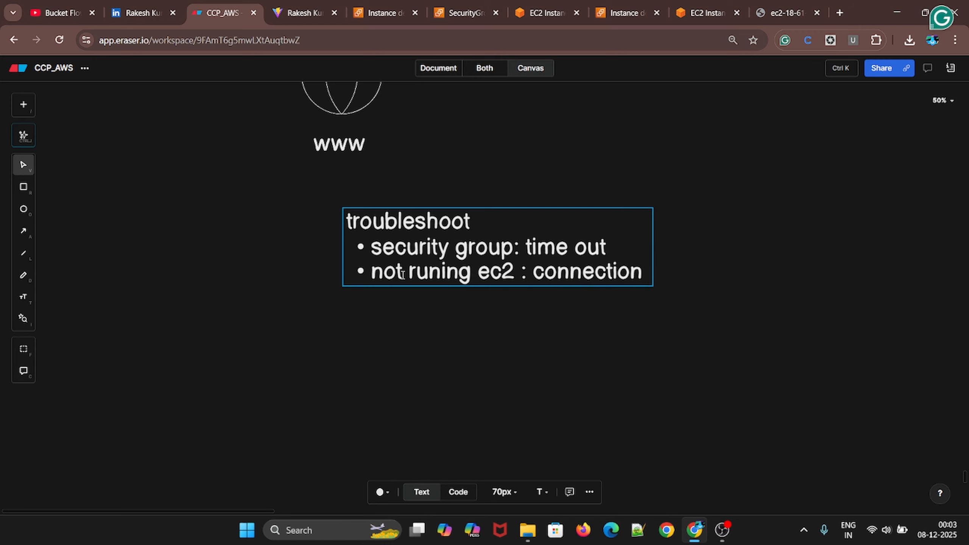
pyautogui.write(' error')
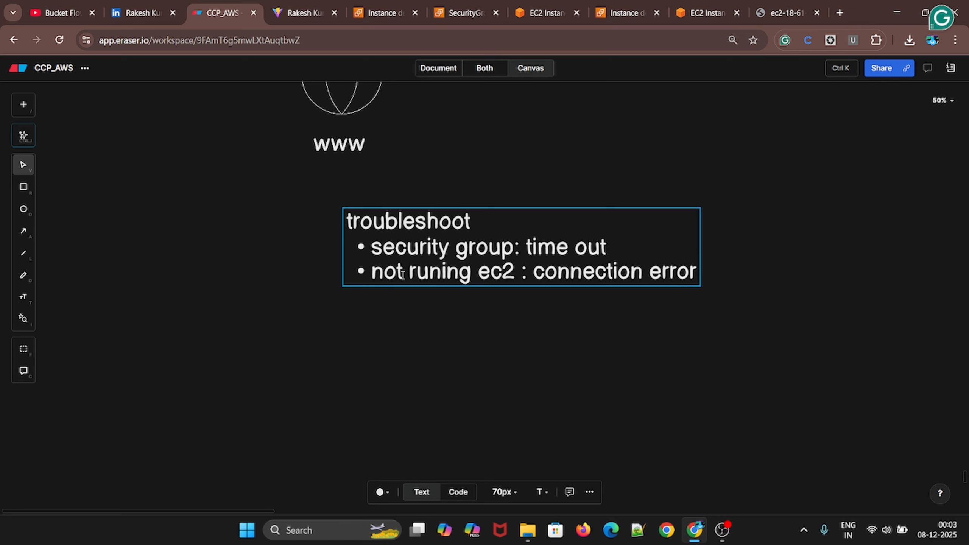
pyautogui.moveTo(501, 244); pyautogui.dragTo(477, 251)
pyautogui.click(484, 347)
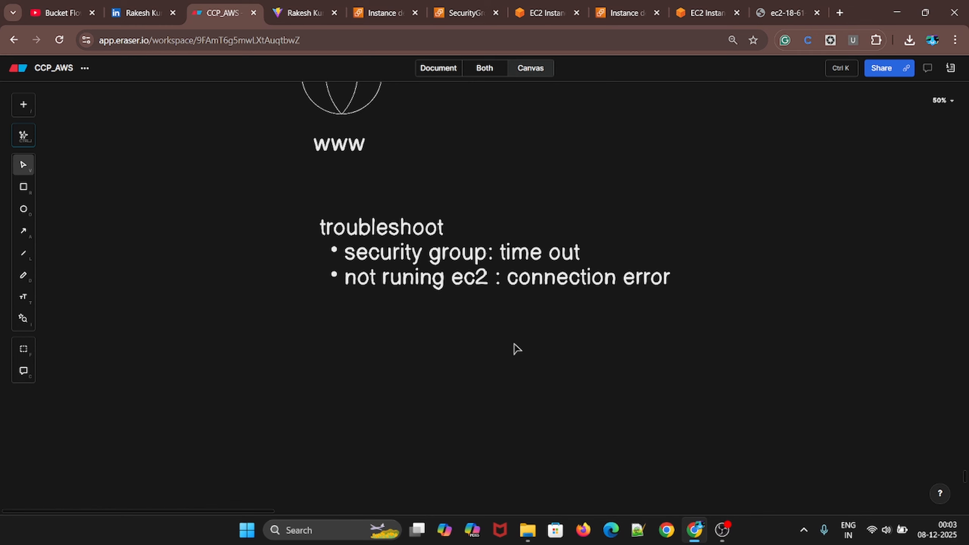
# Review the diagram's security group, ports, EC2 connection and troubleshoot notes, and switch to the Bucket Flow YouTube channel's videos
pyautogui.scroll(10, 527, 370)
pyautogui.scroll(-2, 528, 368)
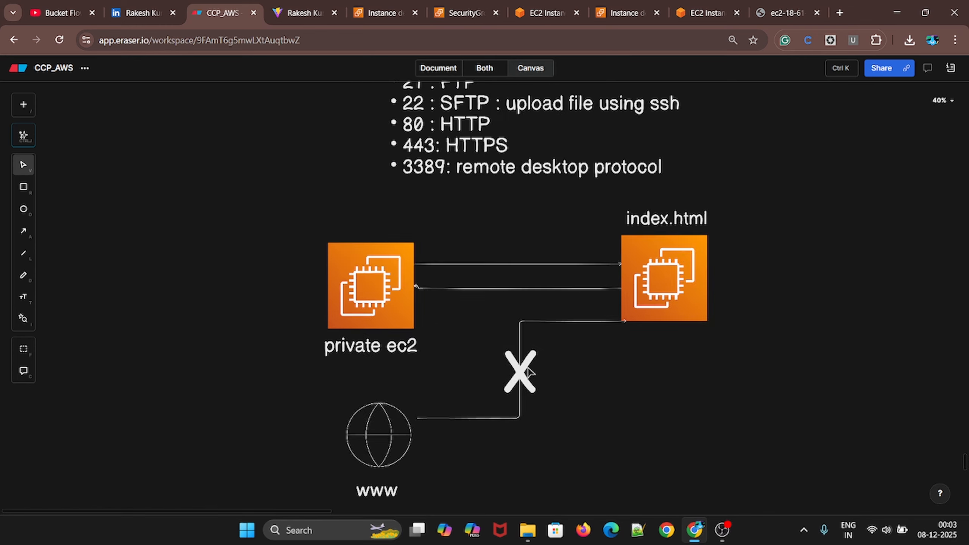
pyautogui.scroll(-2, 528, 372)
pyautogui.scroll(10, 496, 401)
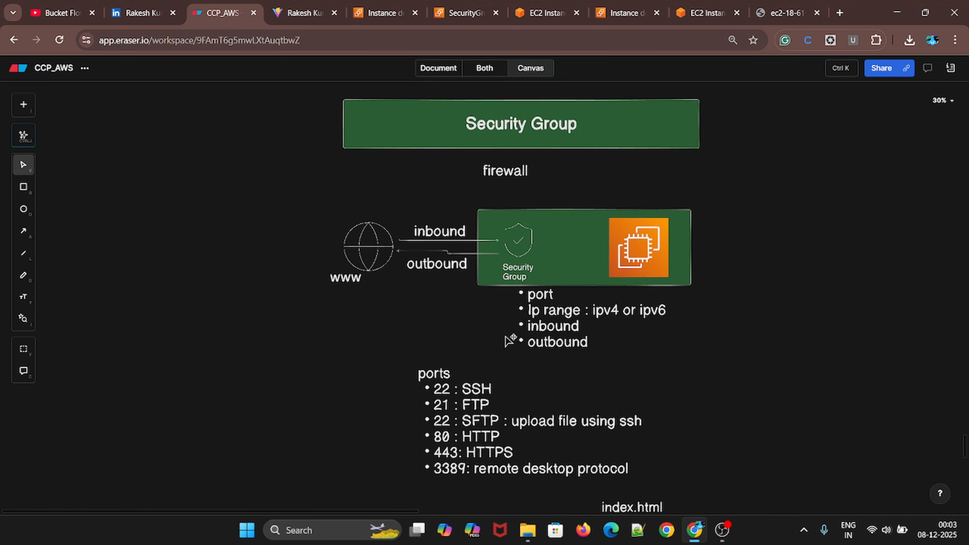
pyautogui.scroll(5, 509, 340)
pyautogui.scroll(-3, 485, 300)
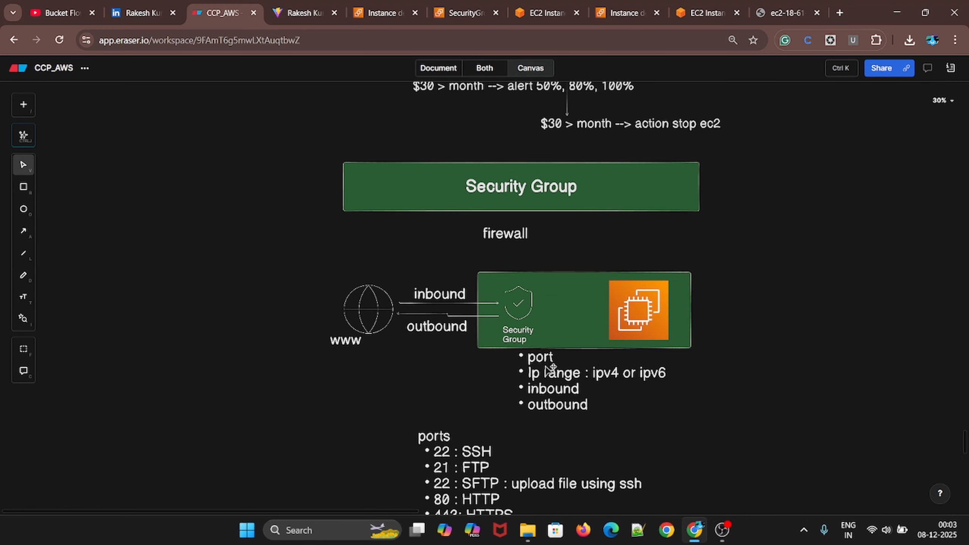
pyautogui.scroll(-3, 578, 367)
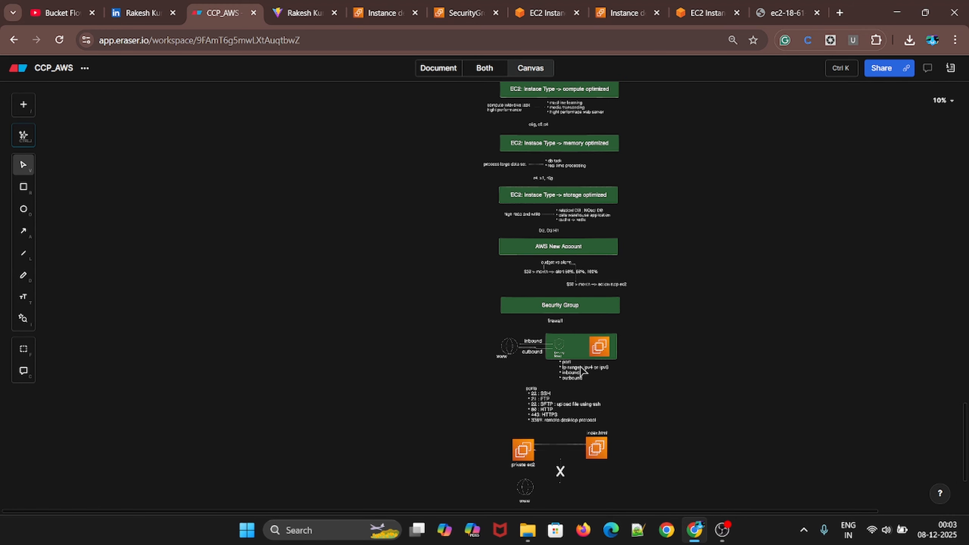
pyautogui.scroll(15, 580, 369)
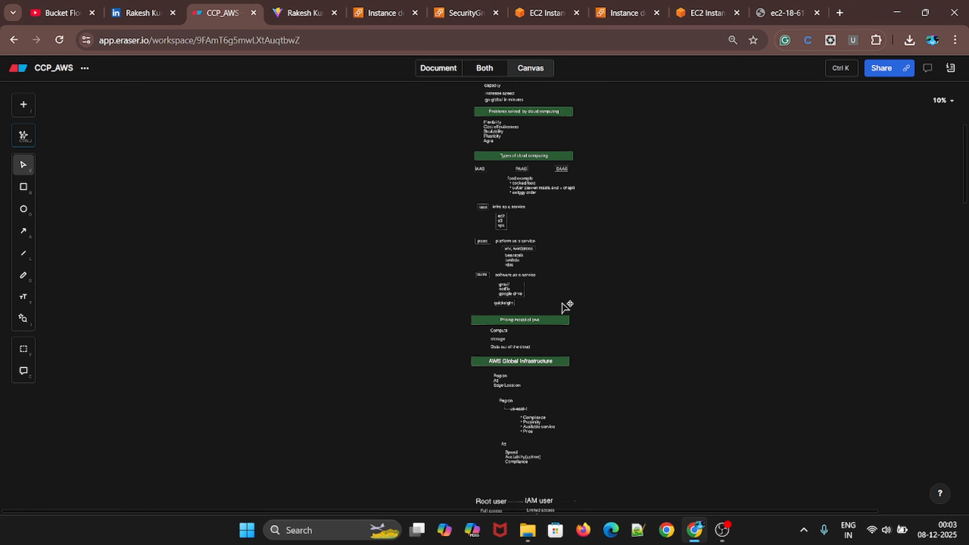
pyautogui.scroll(-15, 568, 309)
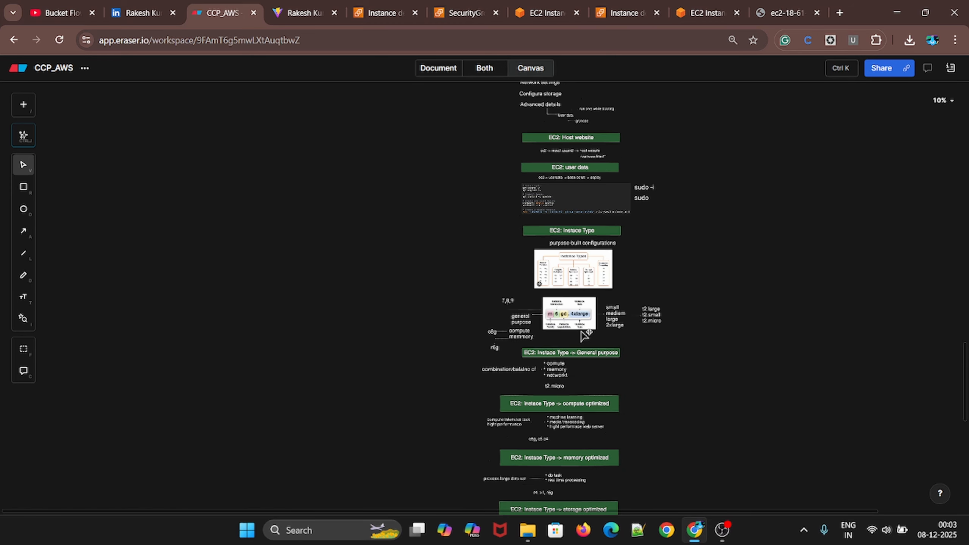
pyautogui.scroll(3, 584, 336)
pyautogui.scroll(2, 583, 339)
pyautogui.scroll(10, 584, 339)
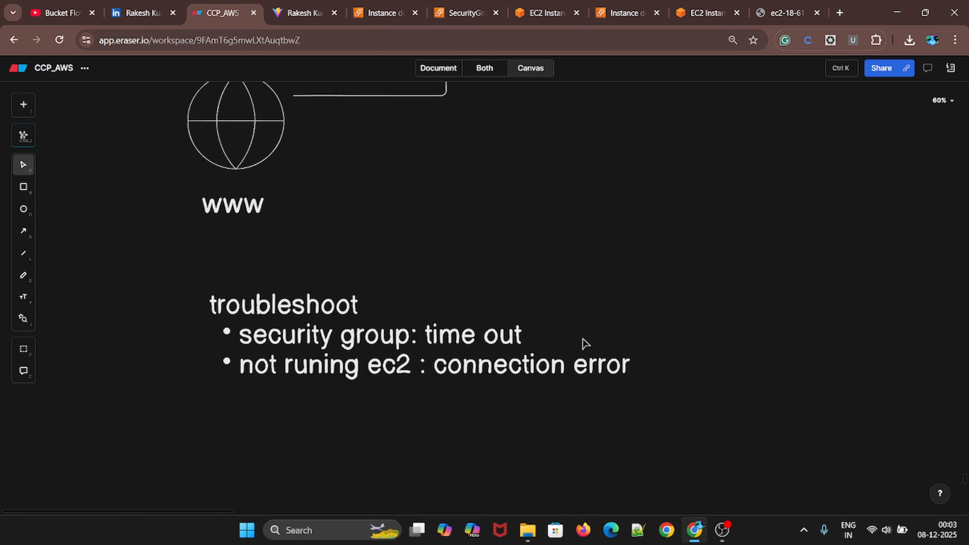
pyautogui.scroll(5, 584, 344)
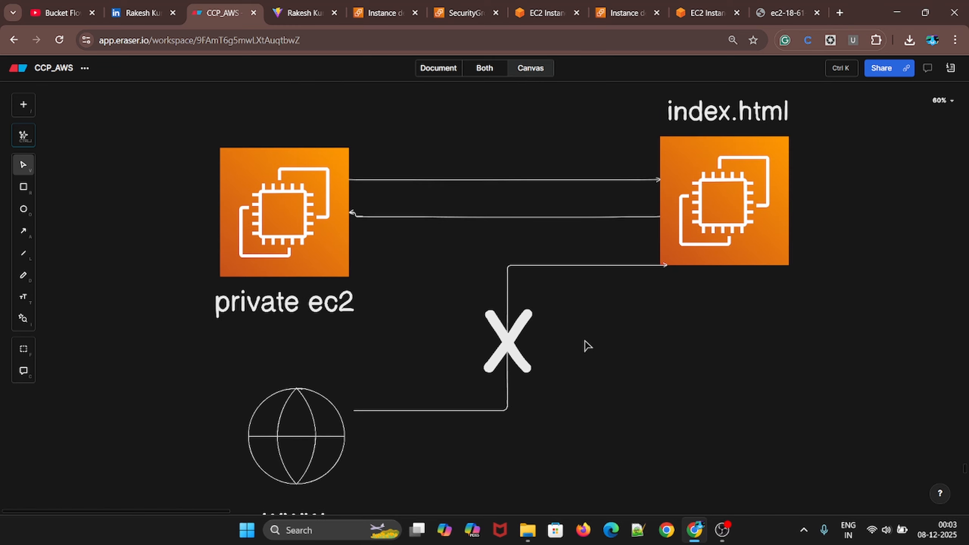
pyautogui.scroll(-2, 584, 344)
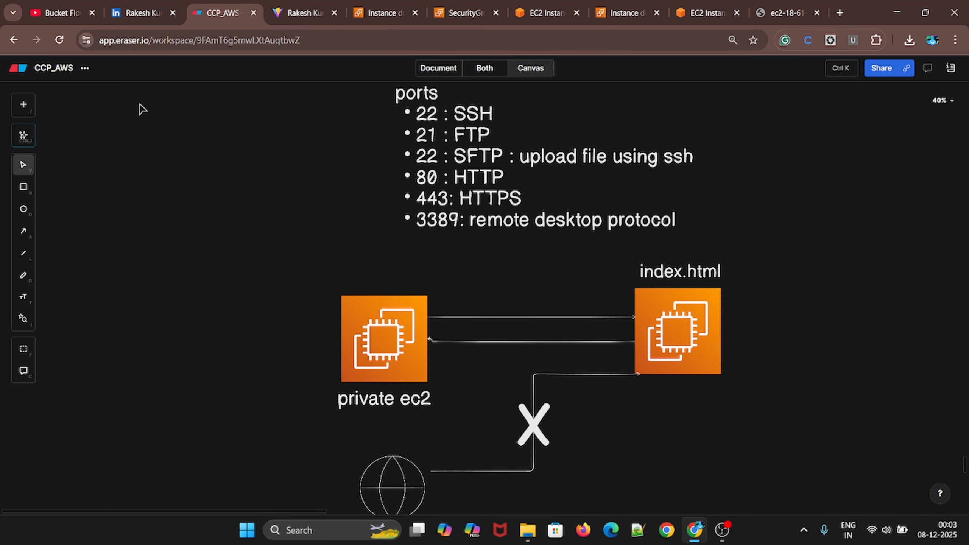
pyautogui.click(53, 4)
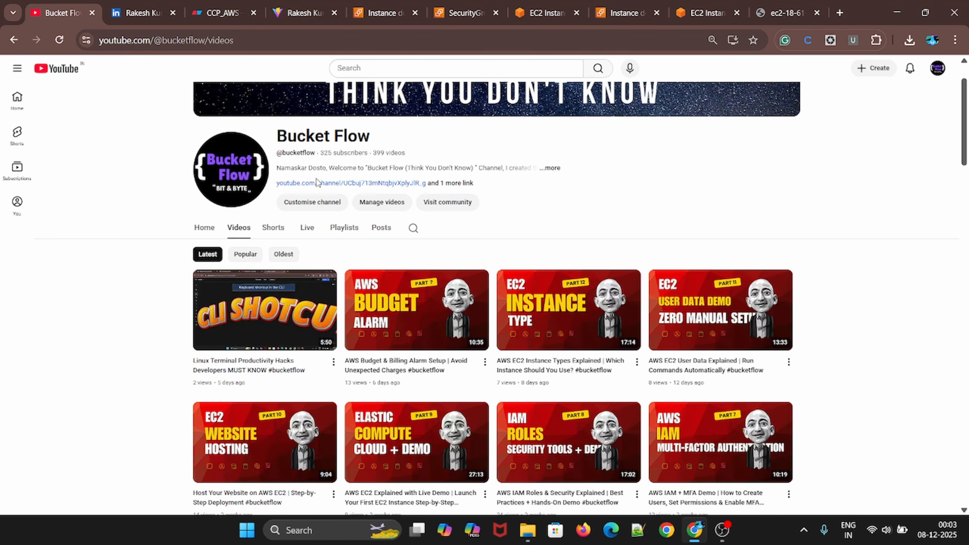